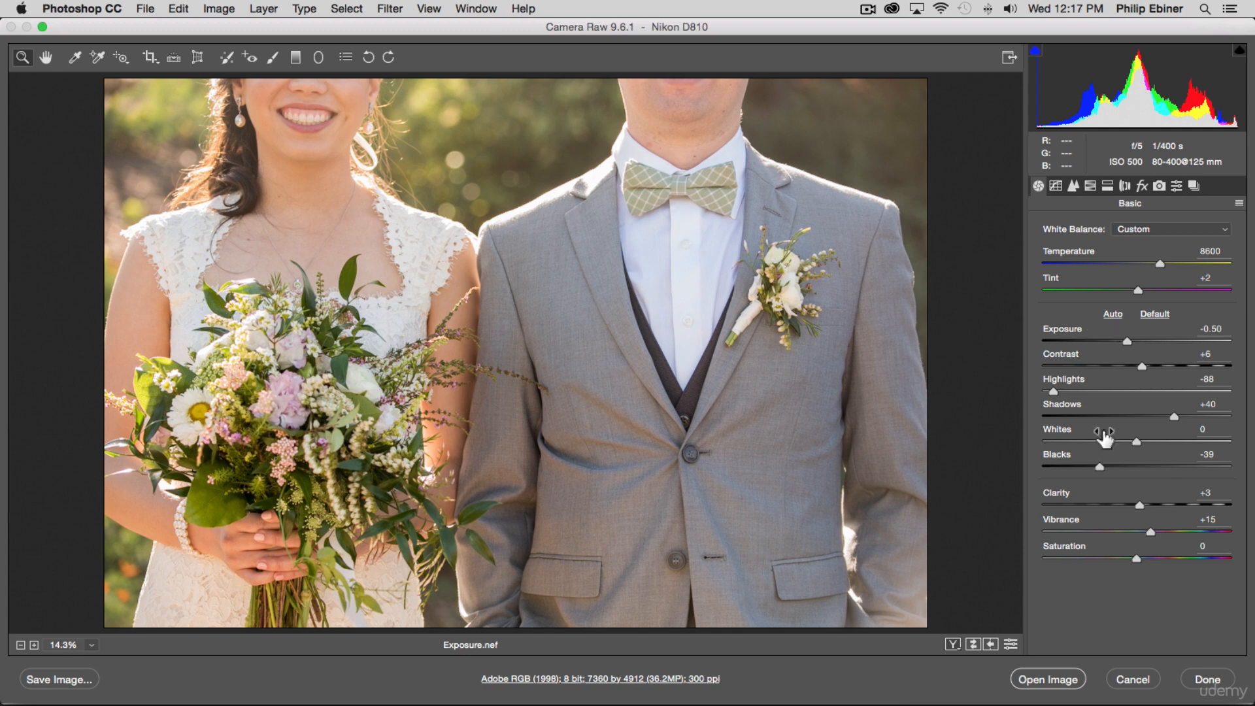
# Reset the Basic tone adjustments to their defaults and open the Tone Curve settings
pyautogui.click(1148, 316)
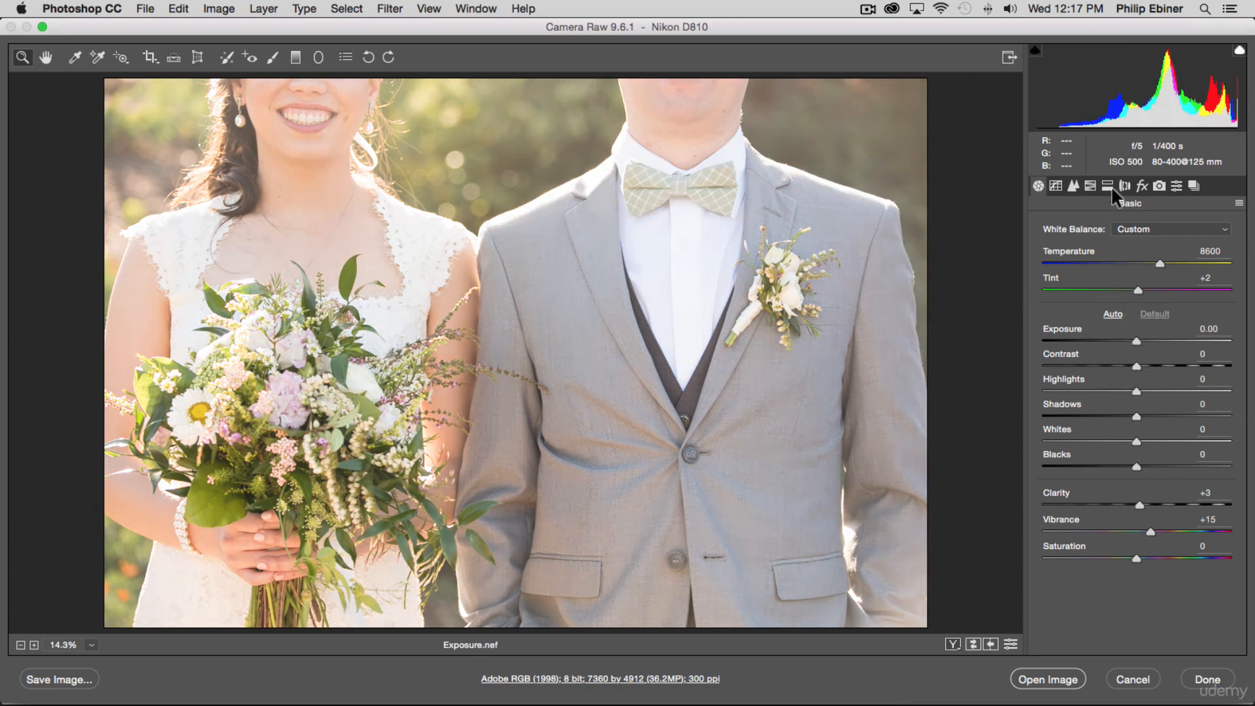
pyautogui.click(1057, 185)
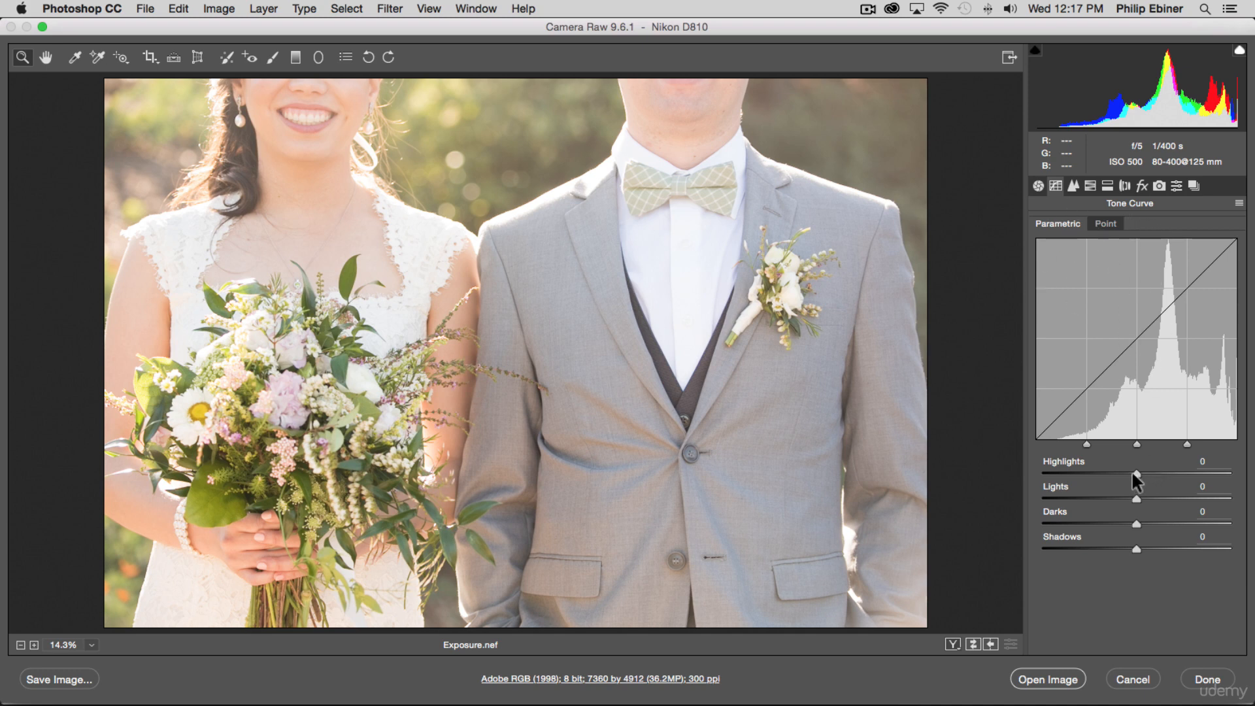
# Shape the parametric tone curve with Highlights +9, Lights -18, Darks -55 and Shadows -19
pyautogui.moveTo(1133, 474); pyautogui.dragTo(1082, 476)
pyautogui.moveTo(1133, 525)
pyautogui.mouseDown()
pyautogui.moveTo(1057, 527)
pyautogui.moveTo(1118, 544)
pyautogui.mouseUp()
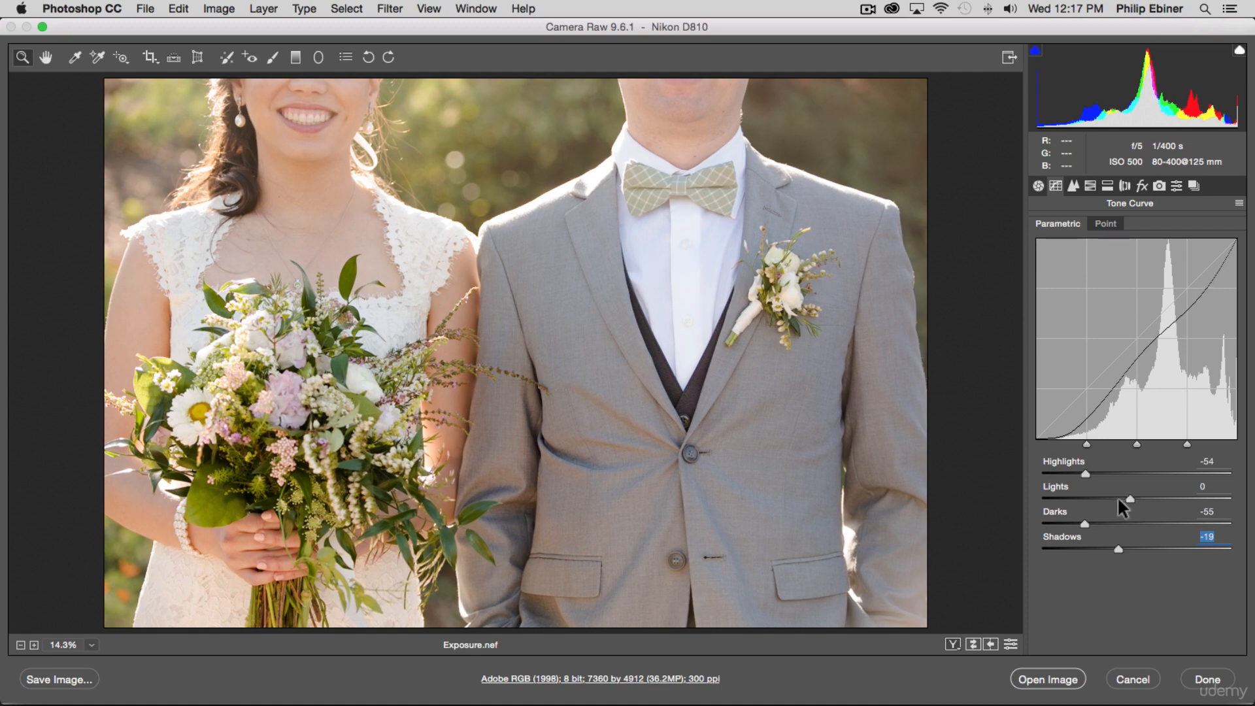
pyautogui.moveTo(1118, 499); pyautogui.dragTo(1131, 477)
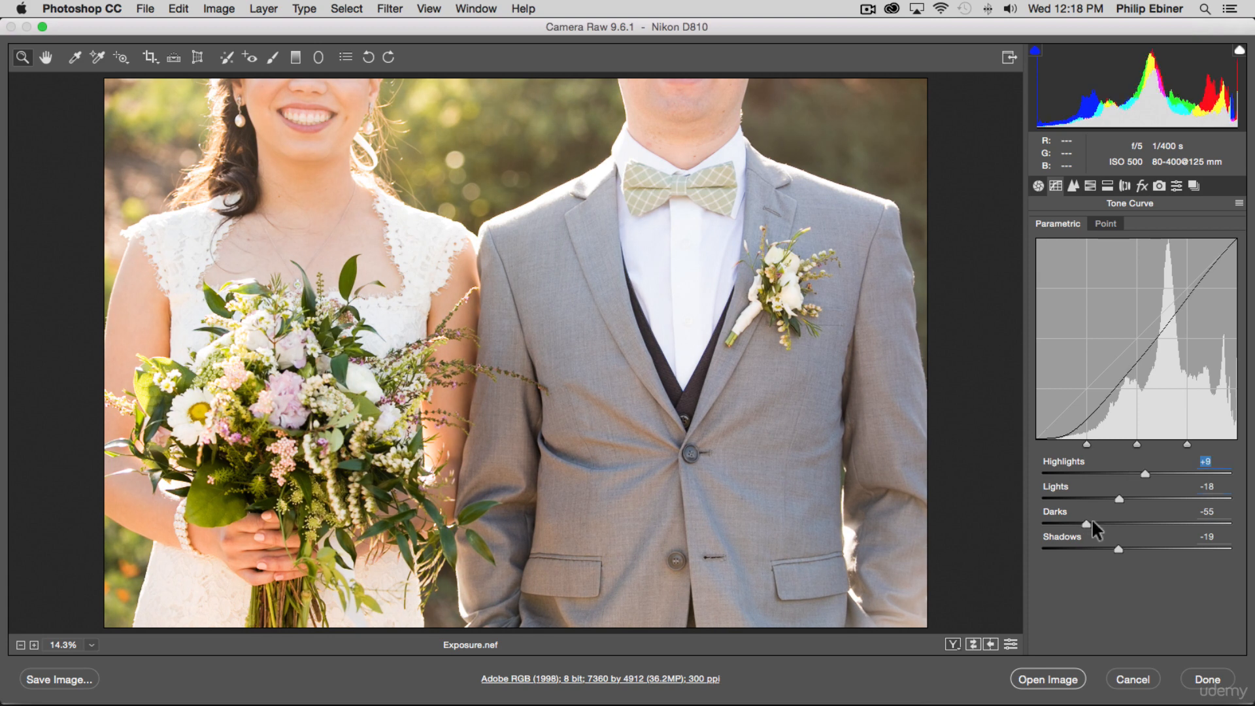
# Try a brighter parametric curve, pushing Highlights to +100 before settling on Highlights +19, Lights +3, Darks -34 and Shadows -31
pyautogui.moveTo(1093, 522); pyautogui.dragTo(1071, 548)
pyautogui.moveTo(1144, 474); pyautogui.dragTo(1254, 480)
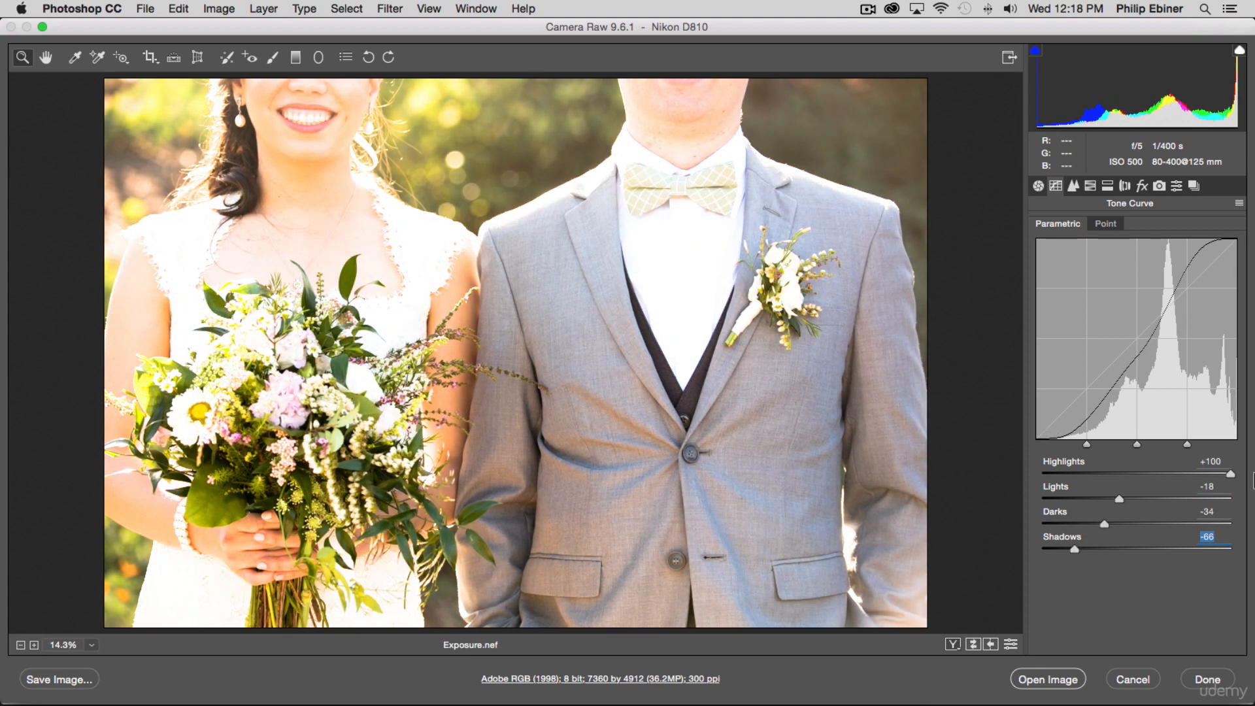
pyautogui.moveTo(1119, 499)
pyautogui.mouseDown()
pyautogui.moveTo(1175, 497)
pyautogui.moveTo(1139, 497)
pyautogui.mouseUp()
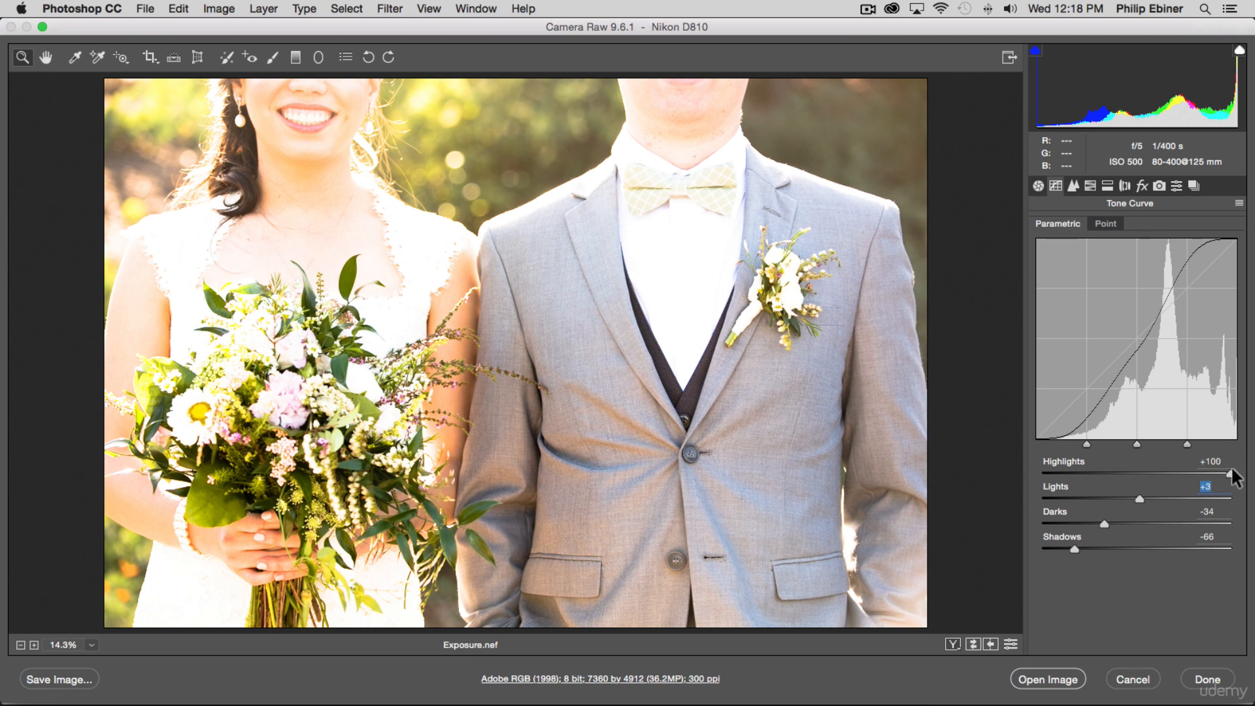
pyautogui.moveTo(1232, 470); pyautogui.dragTo(1155, 472)
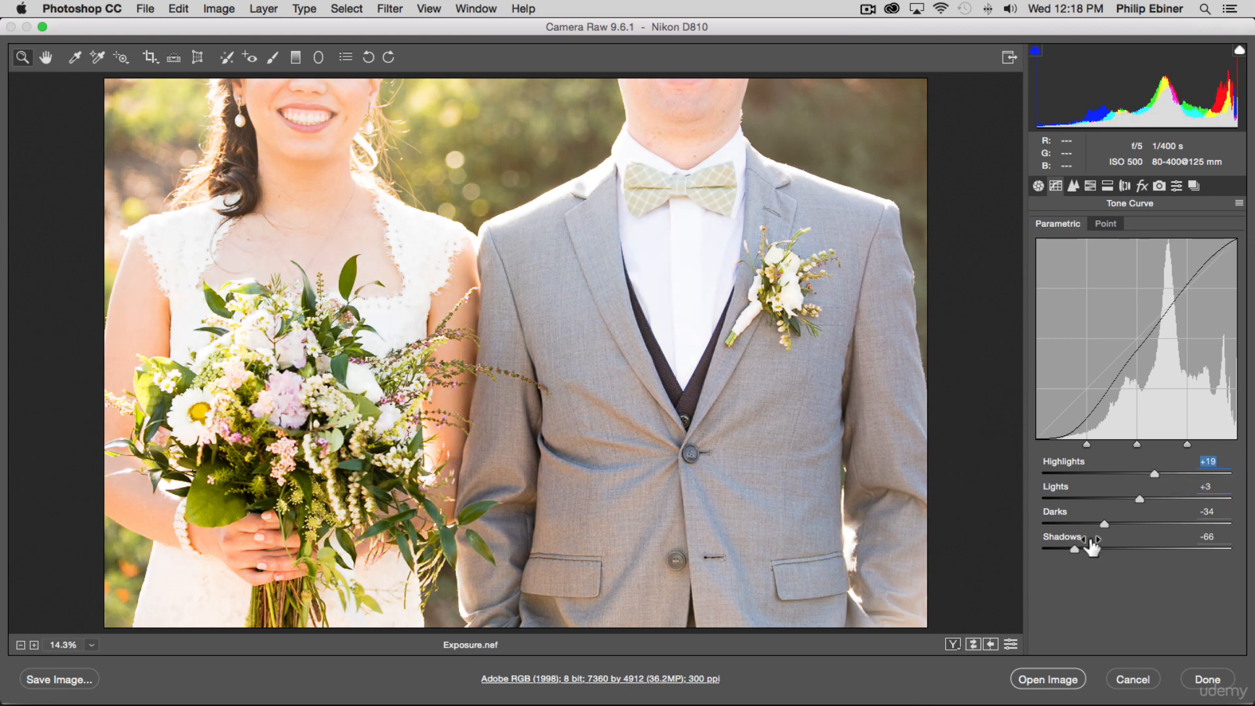
pyautogui.moveTo(1074, 548); pyautogui.dragTo(1106, 549)
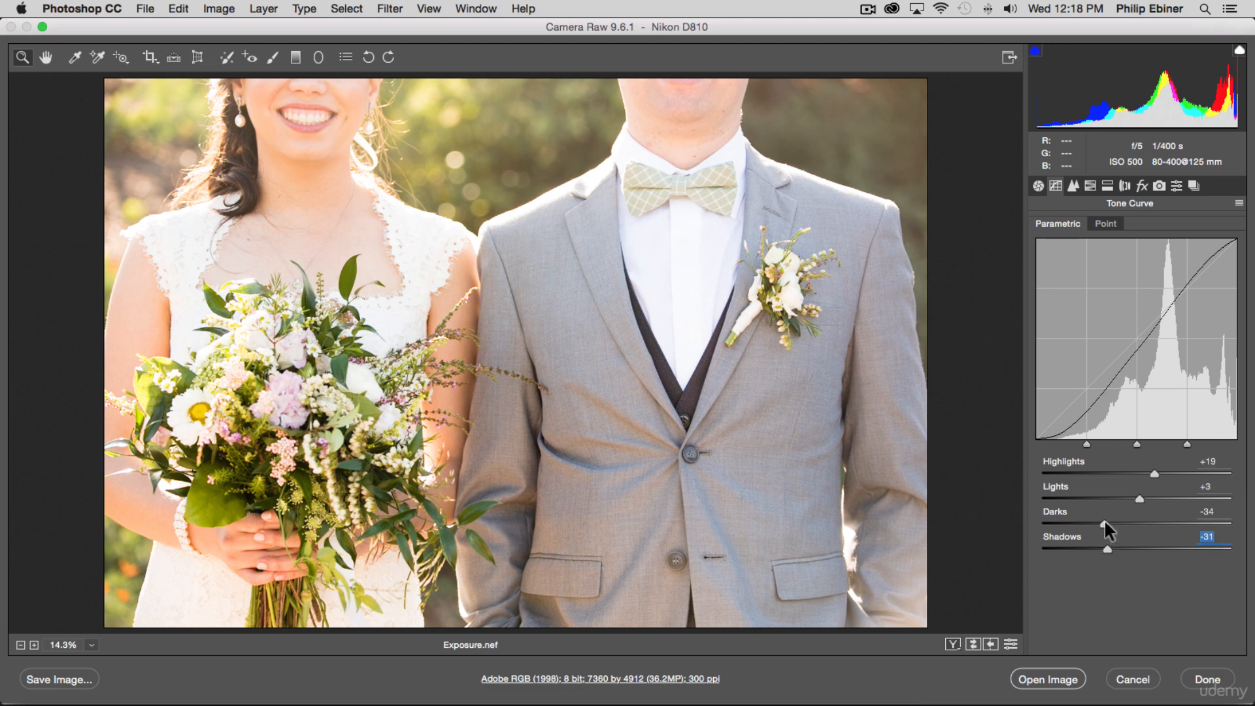
# Reset the parametric curve's Darks, Shadows, Lights and Highlights to 0
pyautogui.doubleClick(1104, 521)
pyautogui.doubleClick(1108, 549)
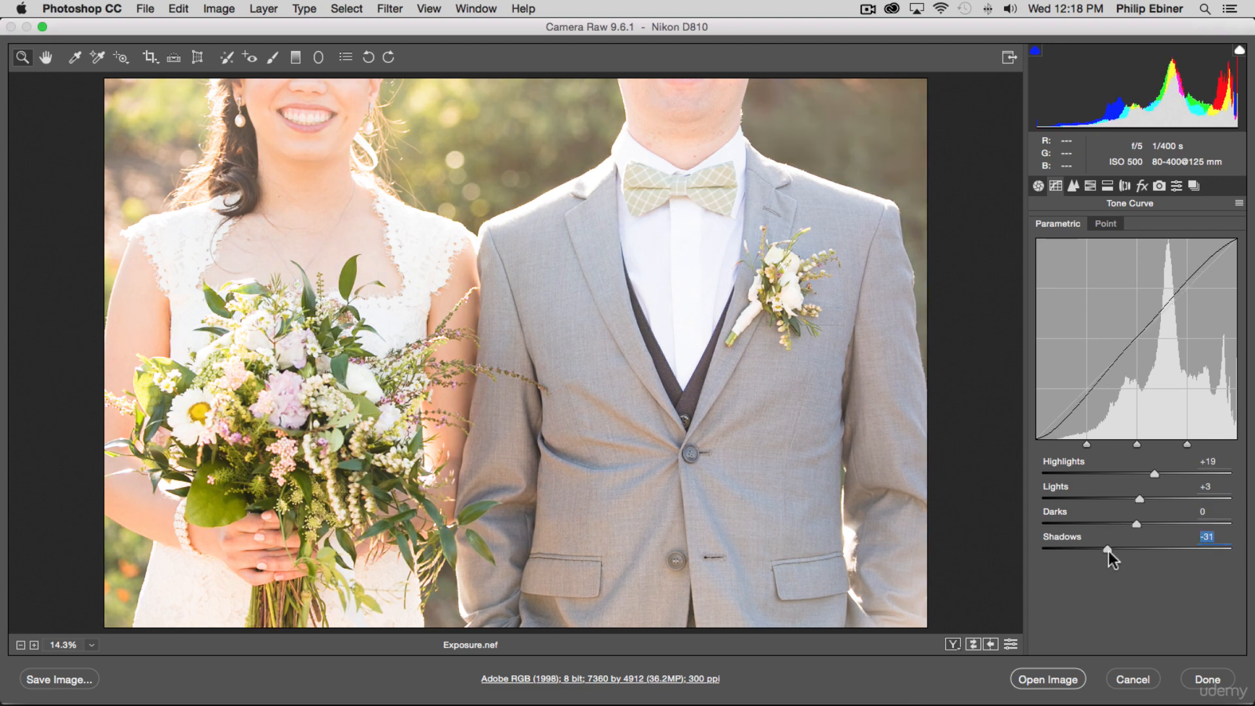
pyautogui.doubleClick(1140, 498)
pyautogui.doubleClick(1154, 474)
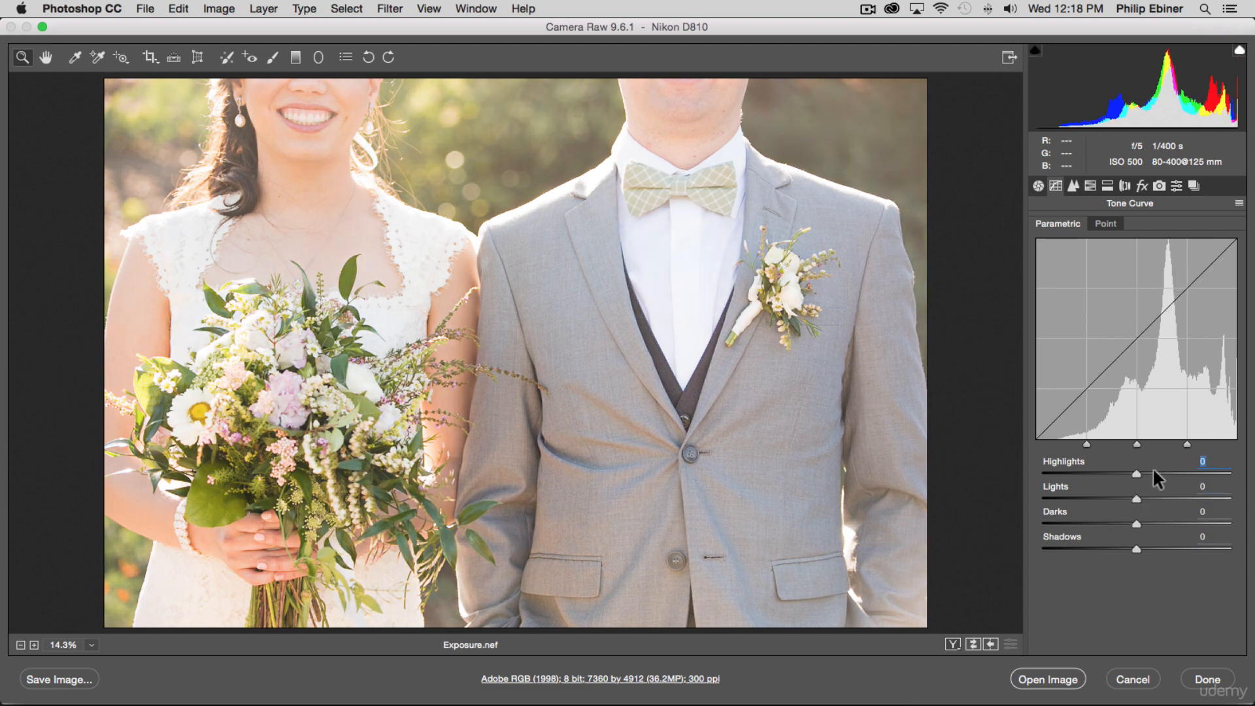
# Darken the RGB point curve with a shadow point at input 87, output 42 and an upper point at about input 187, output 161
pyautogui.click(1112, 223)
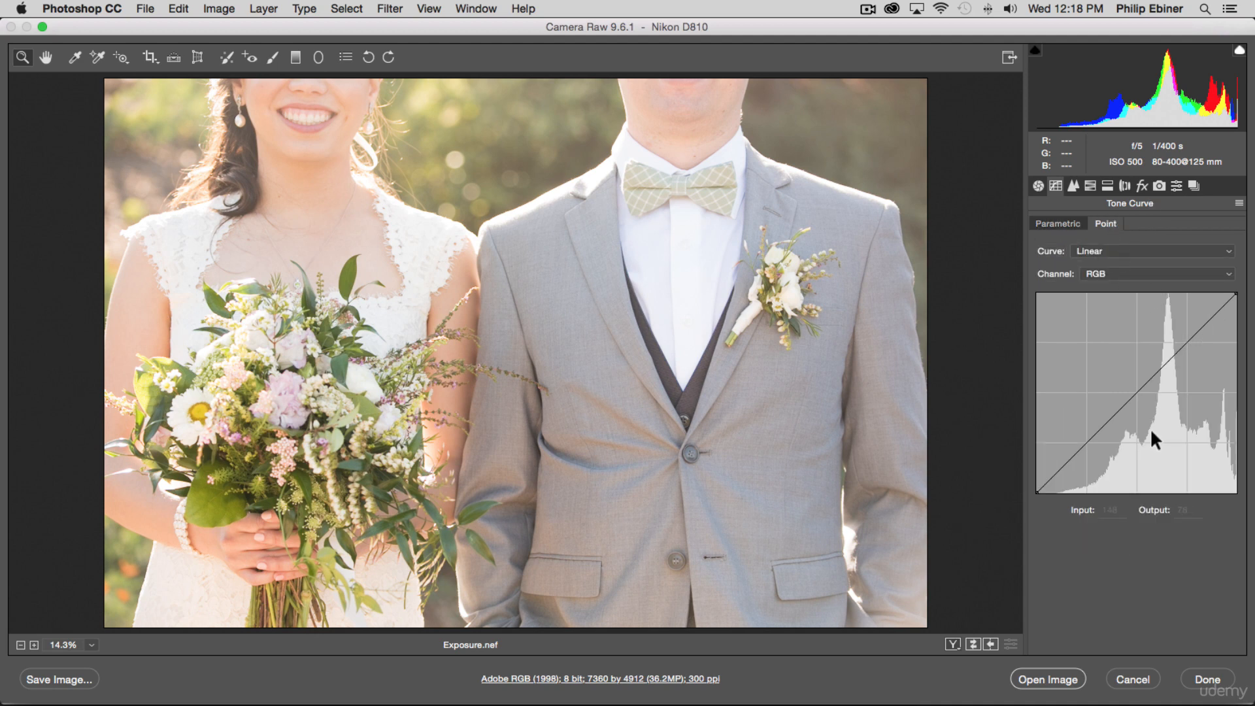
pyautogui.moveTo(1086, 440); pyautogui.dragTo(1097, 449)
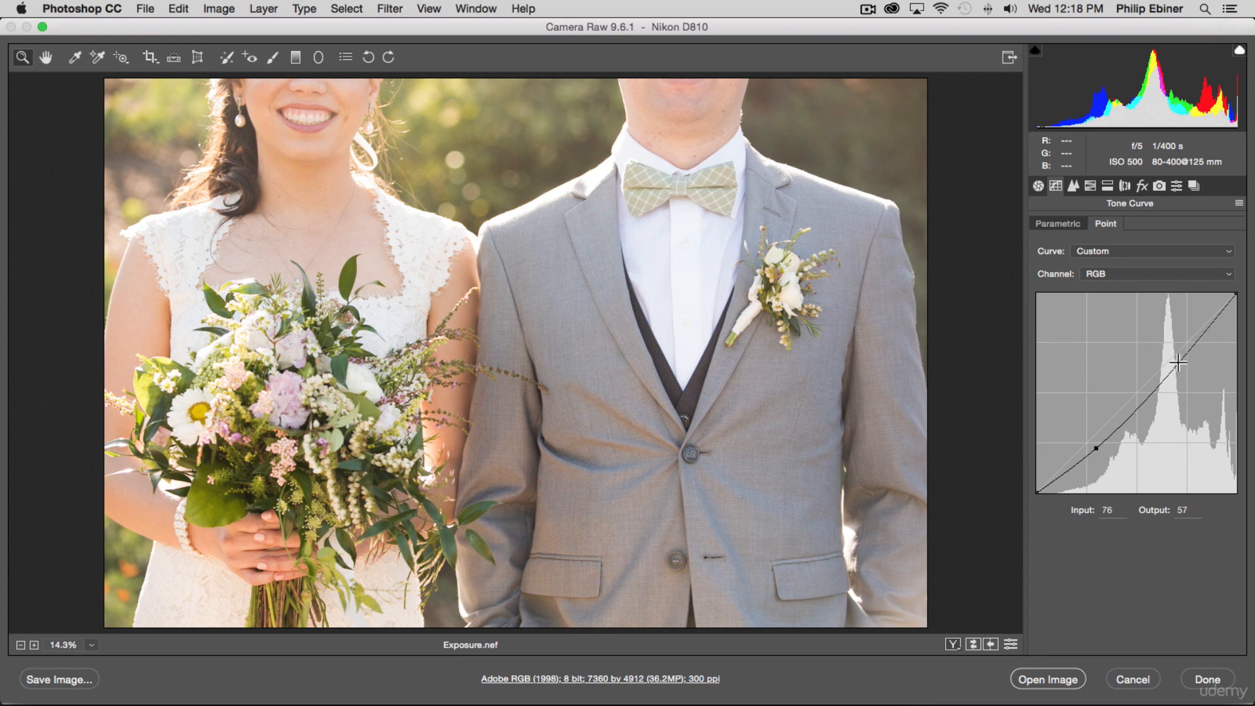
pyautogui.moveTo(1179, 362)
pyautogui.mouseDown()
pyautogui.moveTo(1165, 348)
pyautogui.moveTo(1181, 363)
pyautogui.mouseUp()
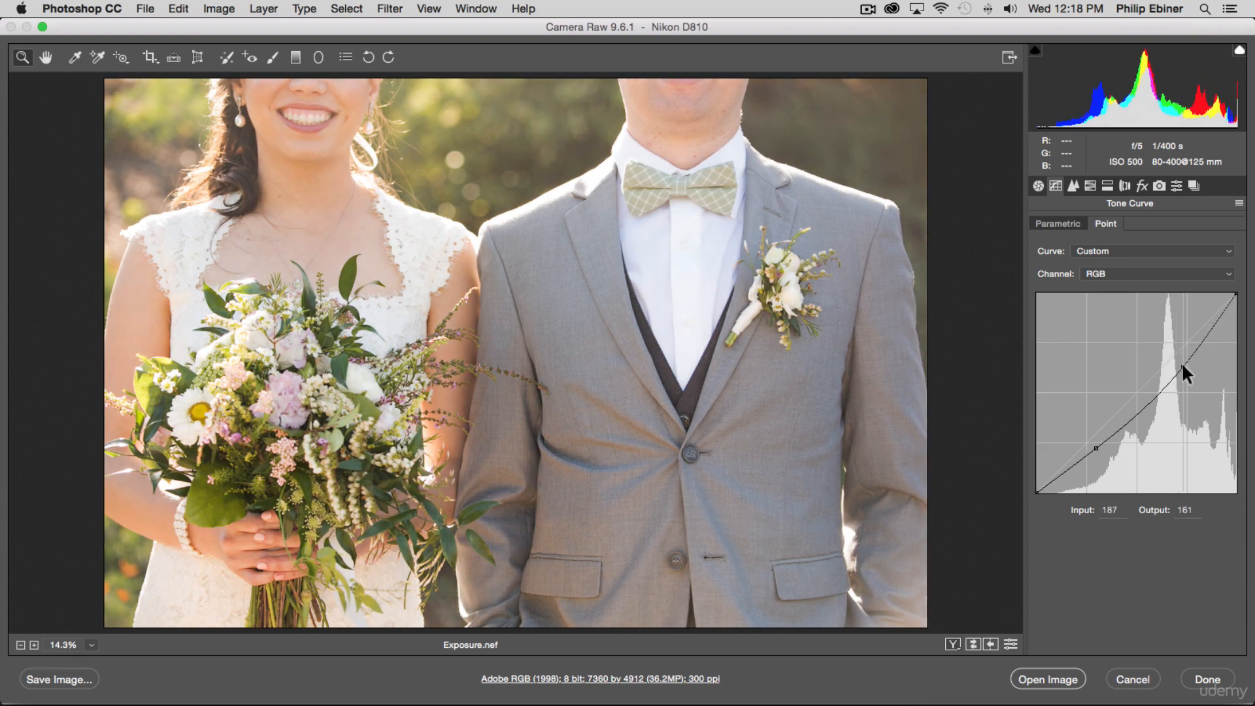
pyautogui.moveTo(1096, 451); pyautogui.dragTo(1105, 460)
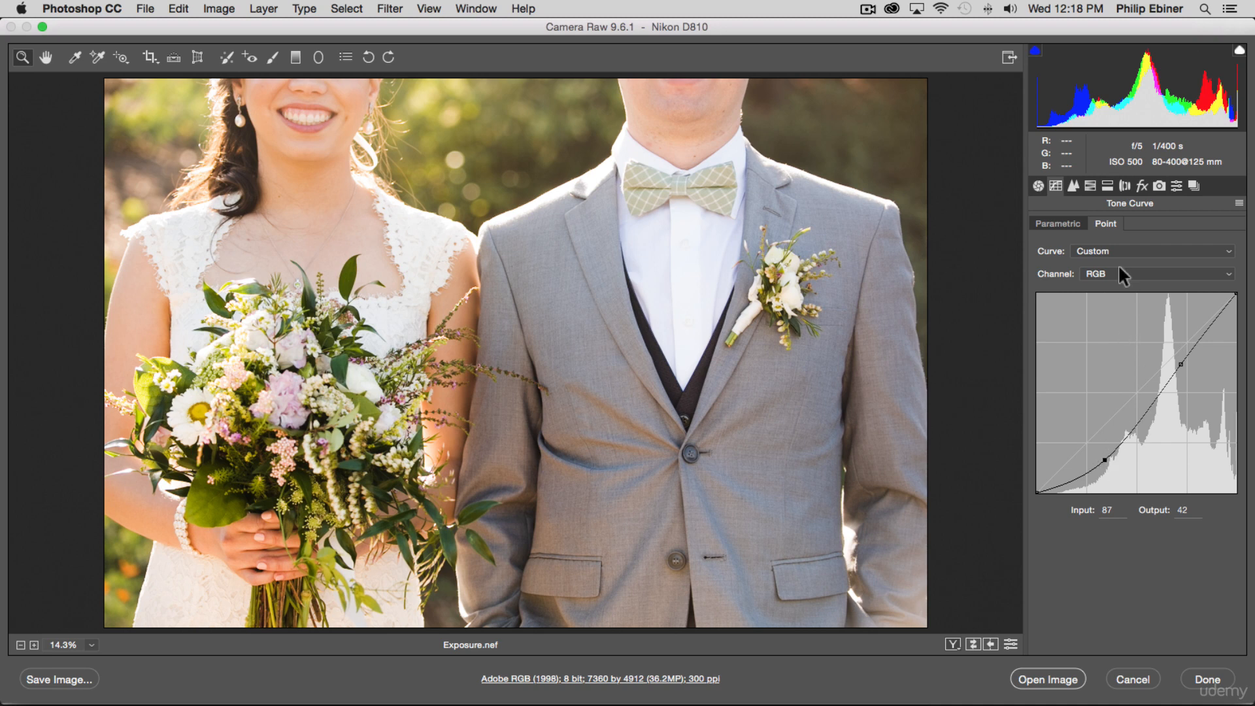
pyautogui.click(1091, 270)
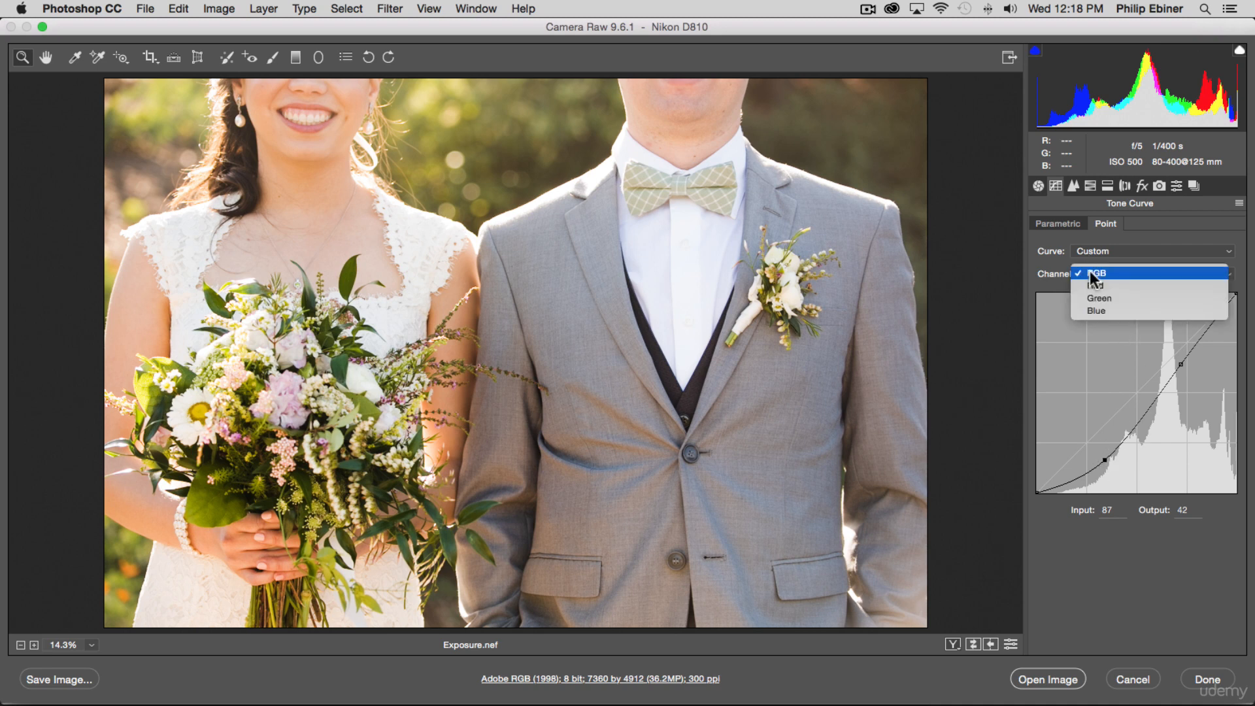
pyautogui.click(1091, 271)
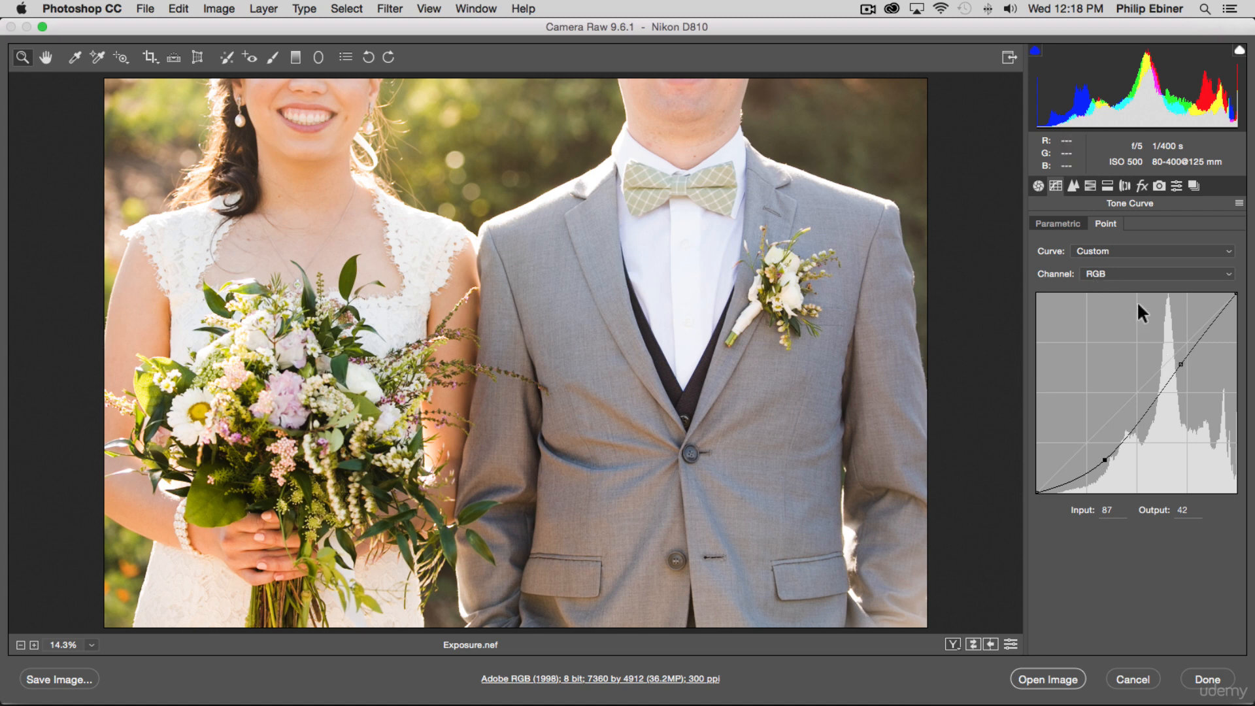
# Pull the red channel's point curve down in the midtones to input 140, output 86
pyautogui.click(1116, 274)
pyautogui.click(1112, 284)
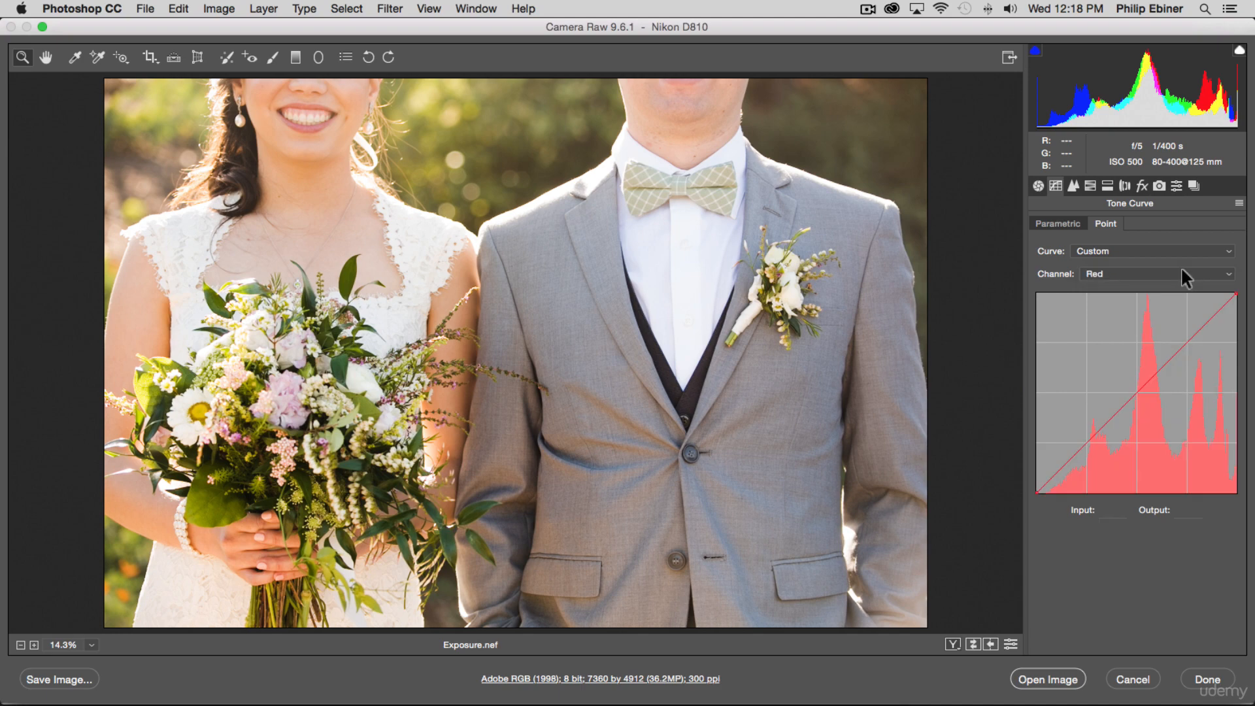
pyautogui.moveTo(1151, 379); pyautogui.dragTo(1146, 425)
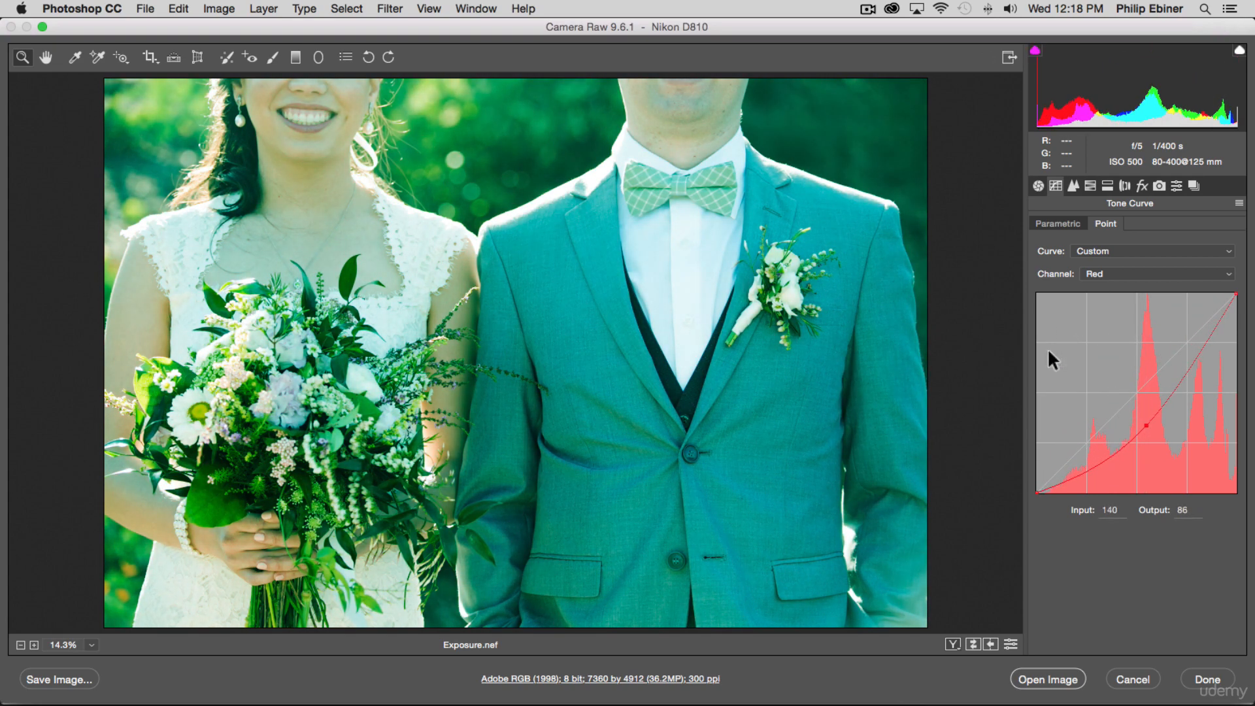
# Lower the green channel's point curve in the midtones to input 155, output 109
pyautogui.click(1136, 274)
pyautogui.click(1141, 285)
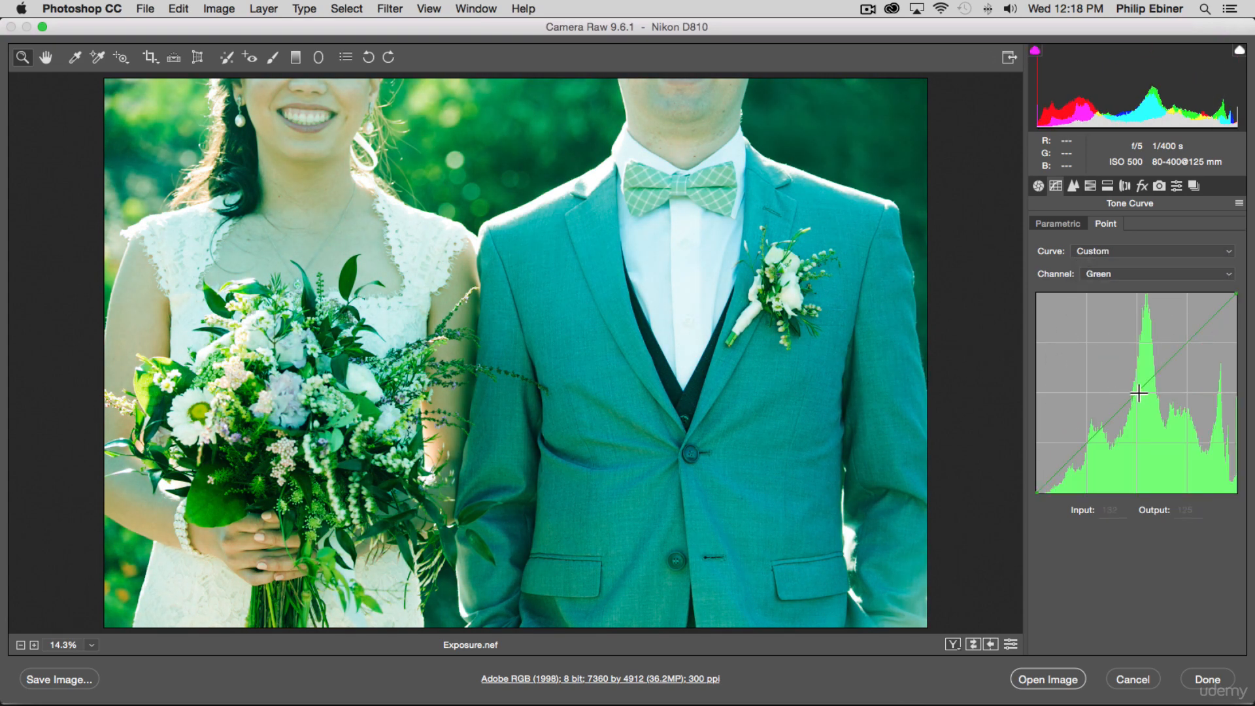
pyautogui.click(1105, 270)
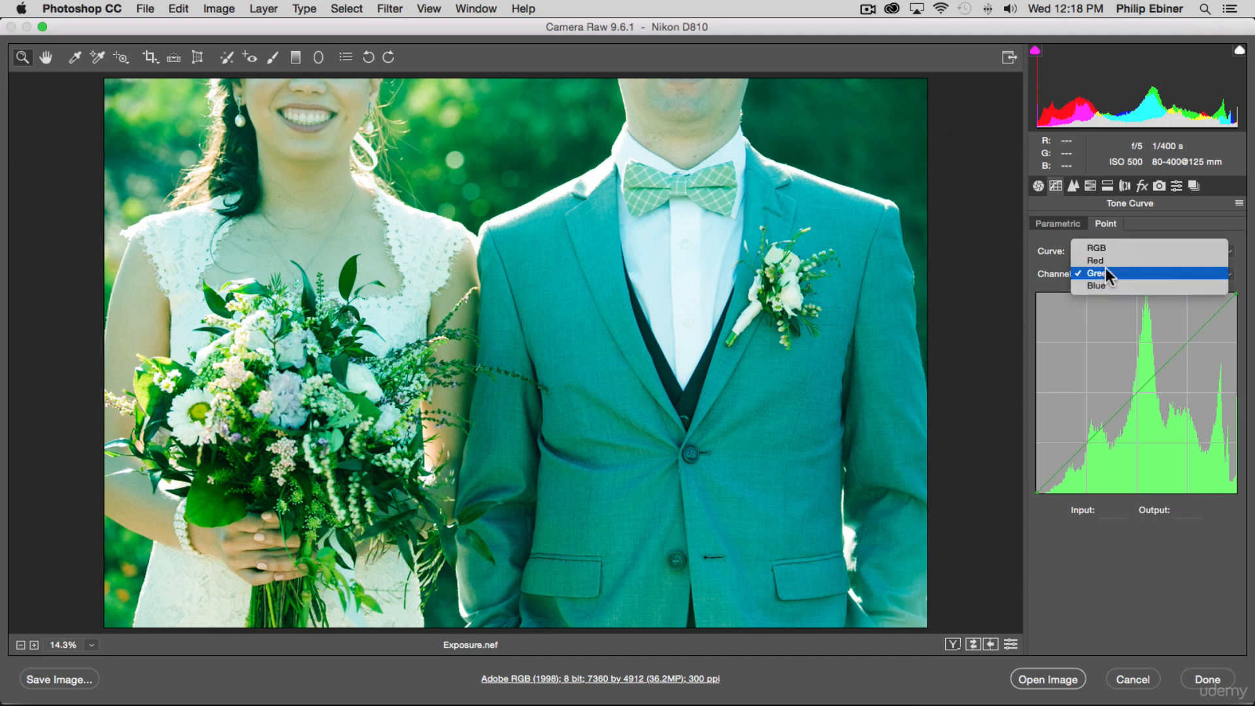
pyautogui.click(1112, 259)
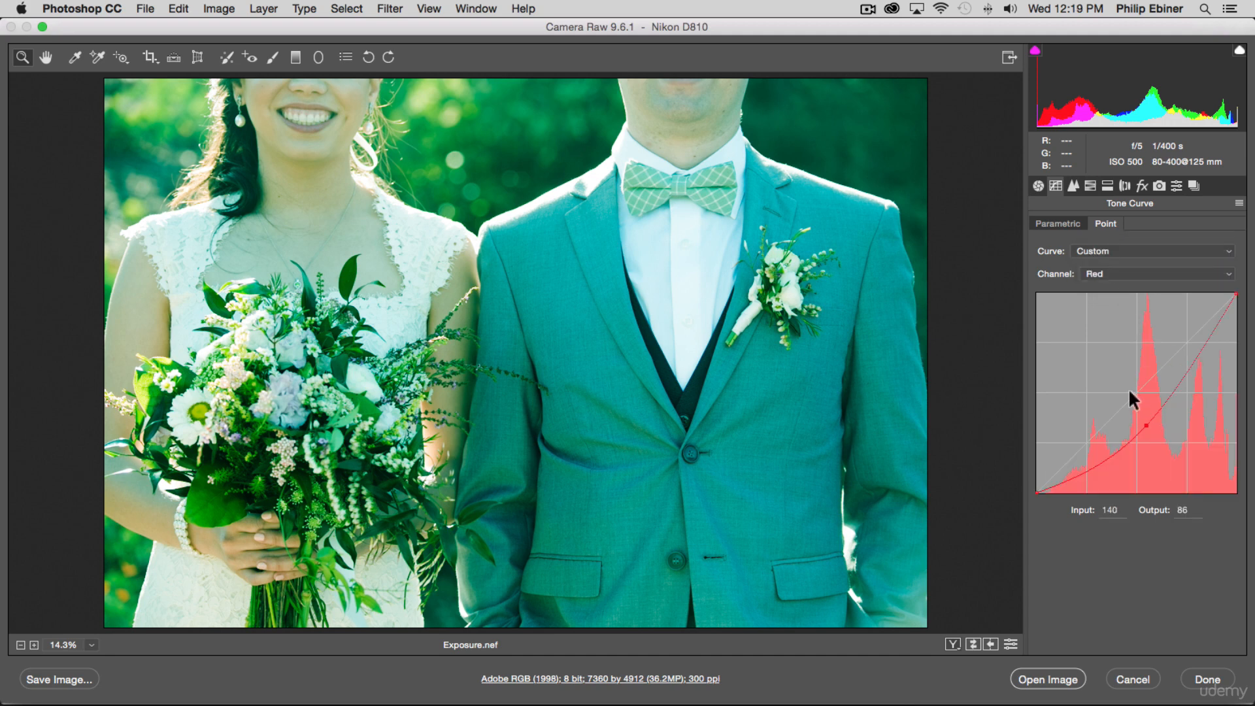
pyautogui.click(1113, 273)
pyautogui.click(1105, 282)
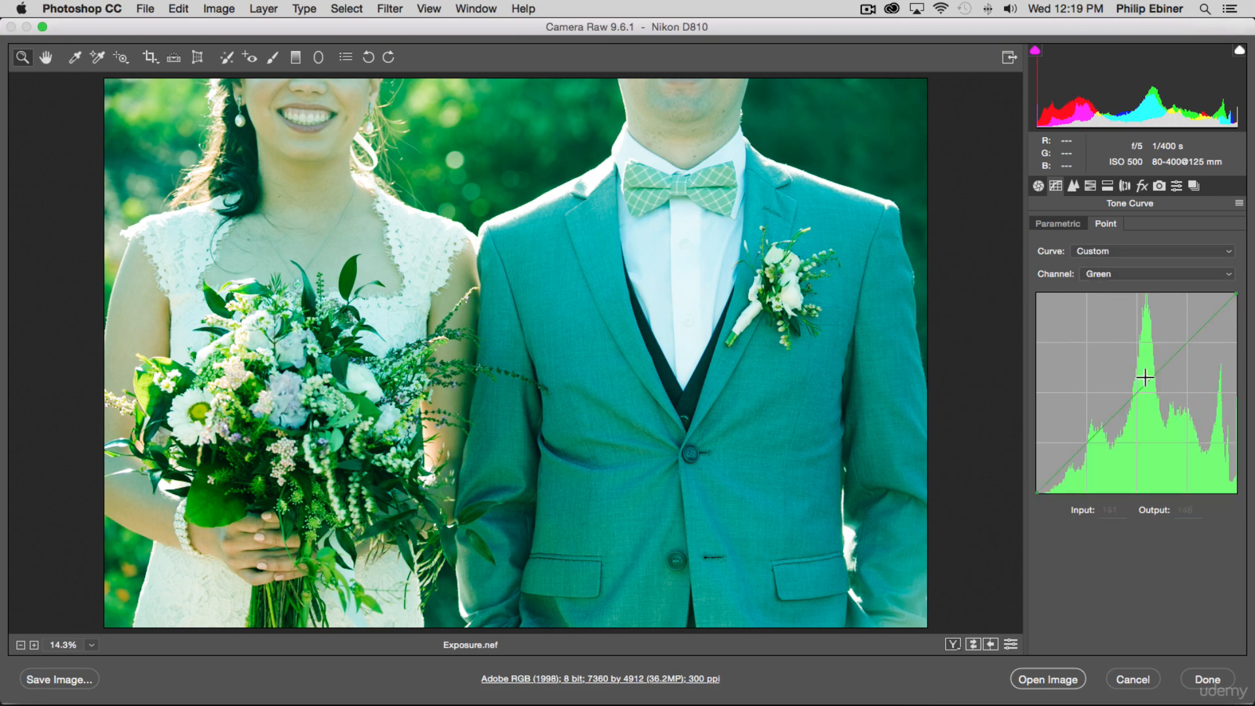
pyautogui.moveTo(1145, 377); pyautogui.dragTo(1158, 407)
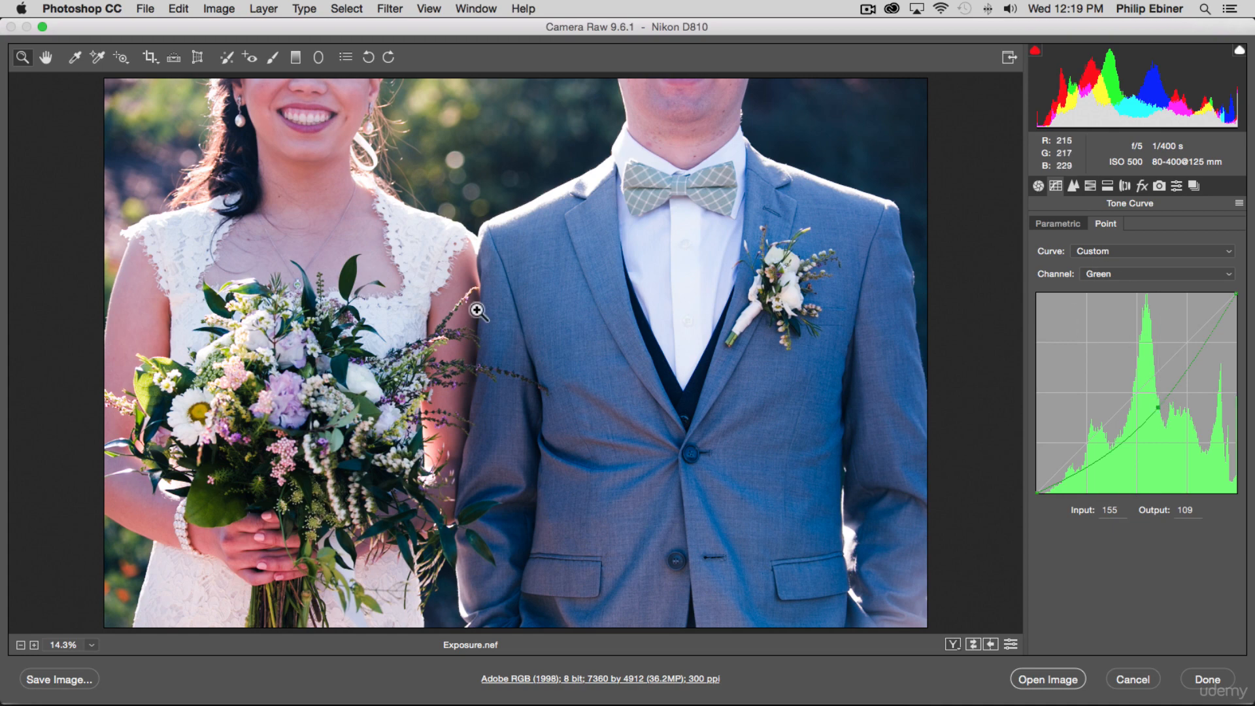
# Raise the midtones of the blue channel's point curve
pyautogui.click(1107, 274)
pyautogui.click(1108, 282)
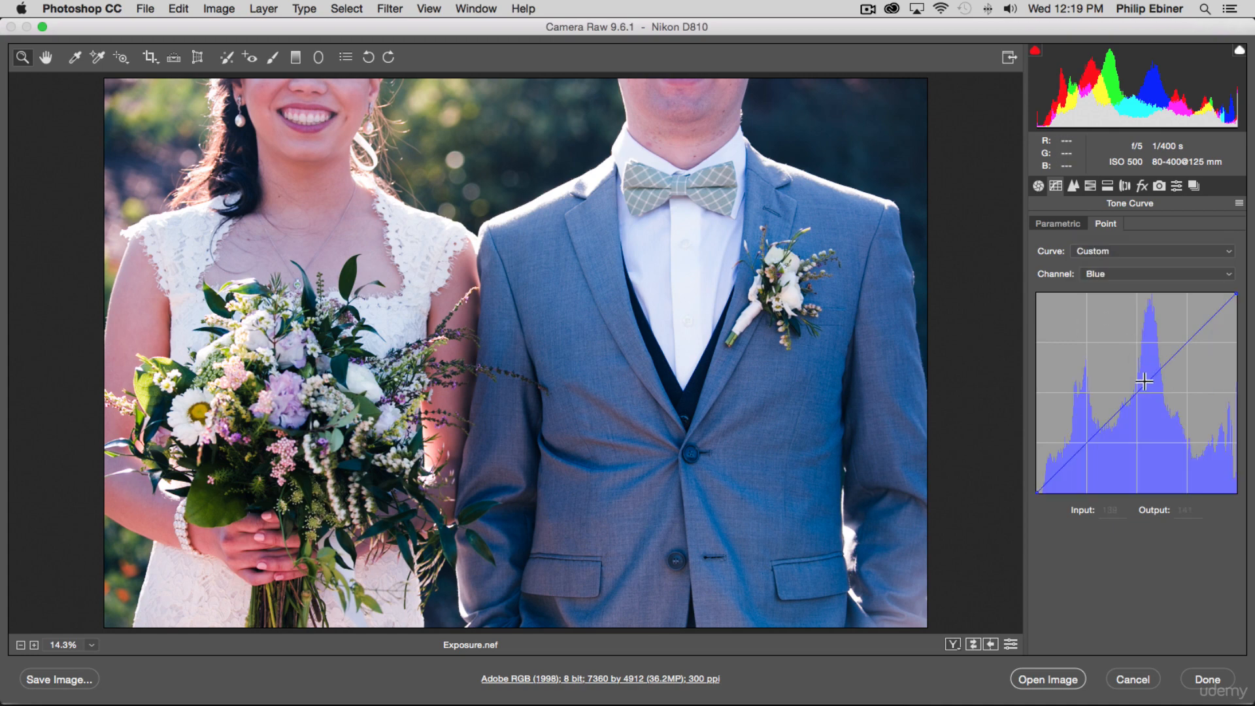
pyautogui.moveTo(1144, 381); pyautogui.dragTo(1109, 367)
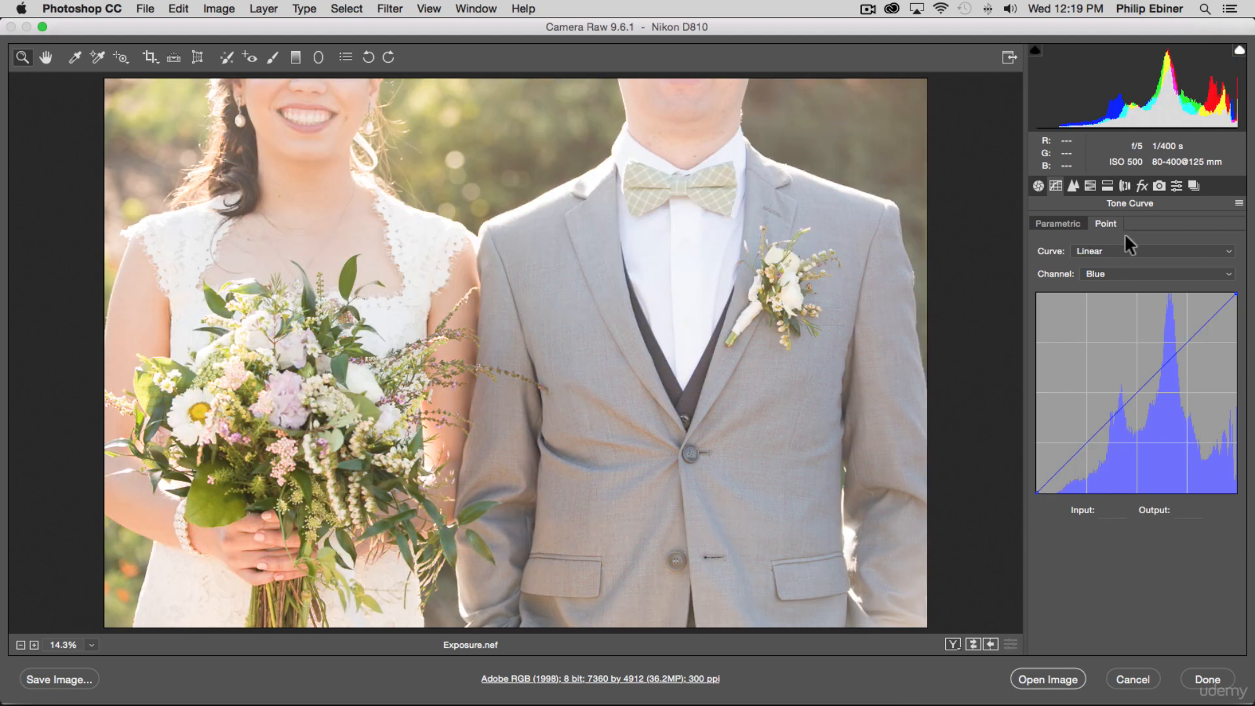
# Set the point curve to the Linear preset and return its channel to RGB
pyautogui.click(1129, 245)
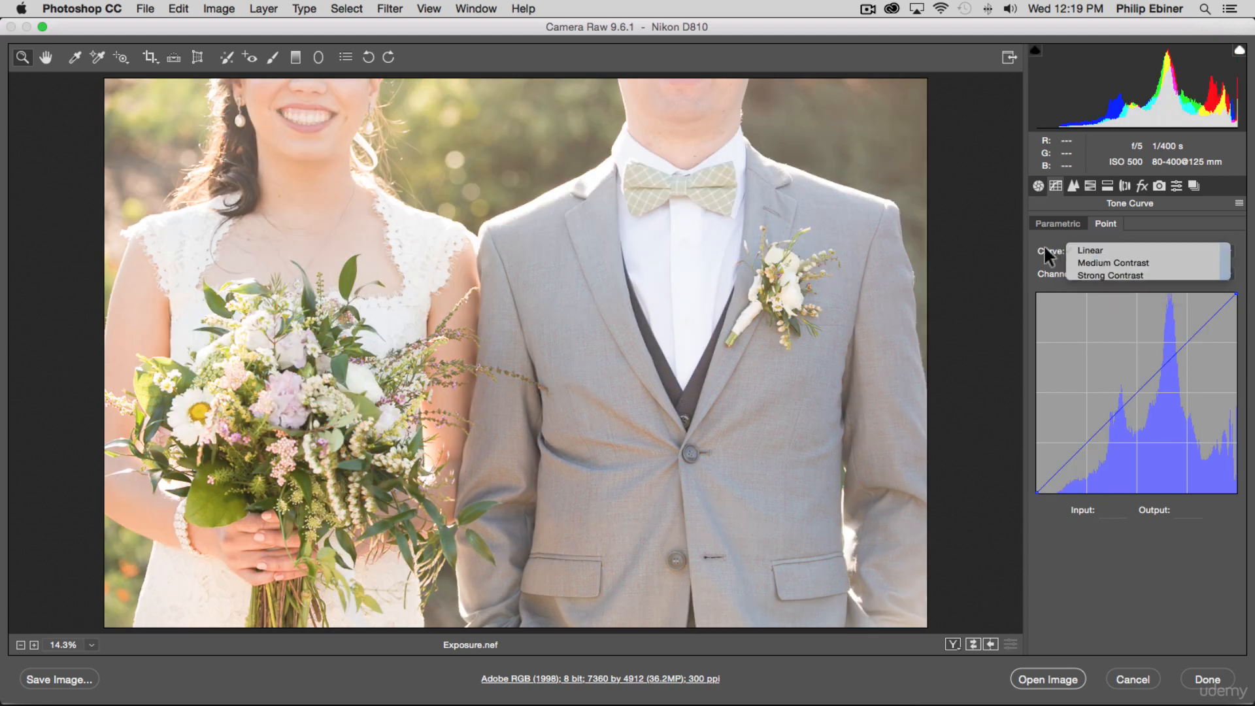
pyautogui.click(1126, 250)
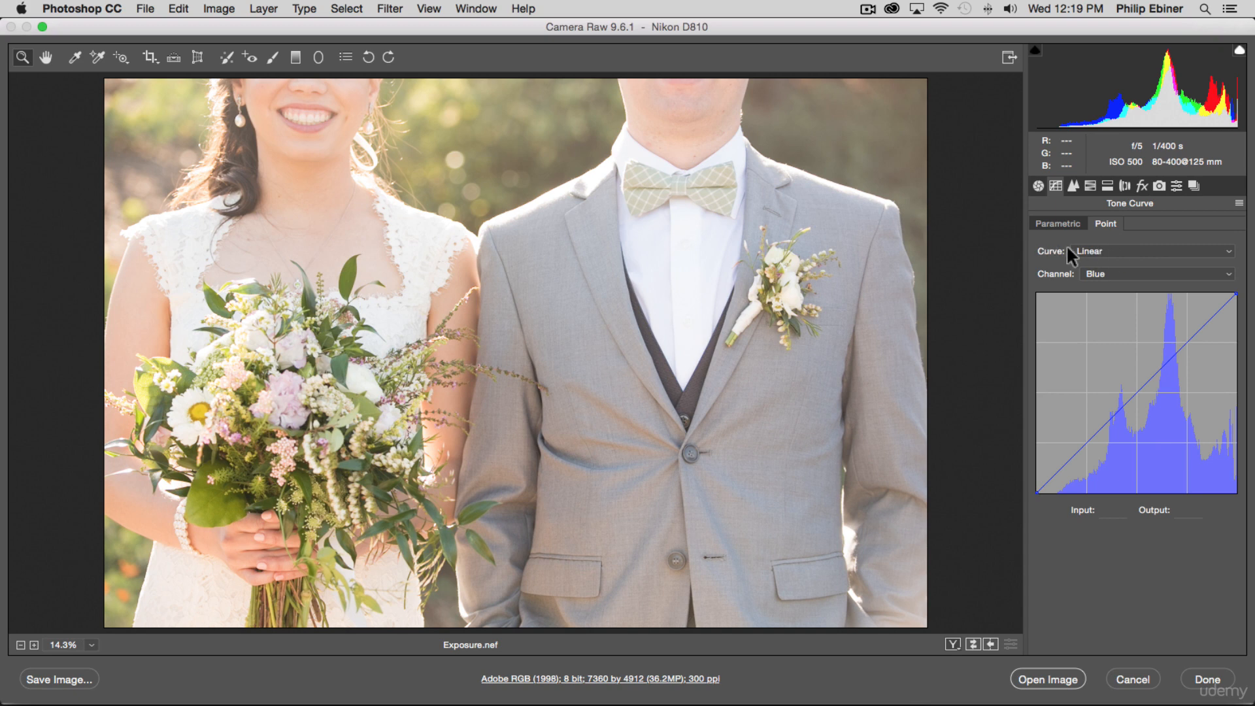
pyautogui.click(1111, 274)
pyautogui.click(1115, 233)
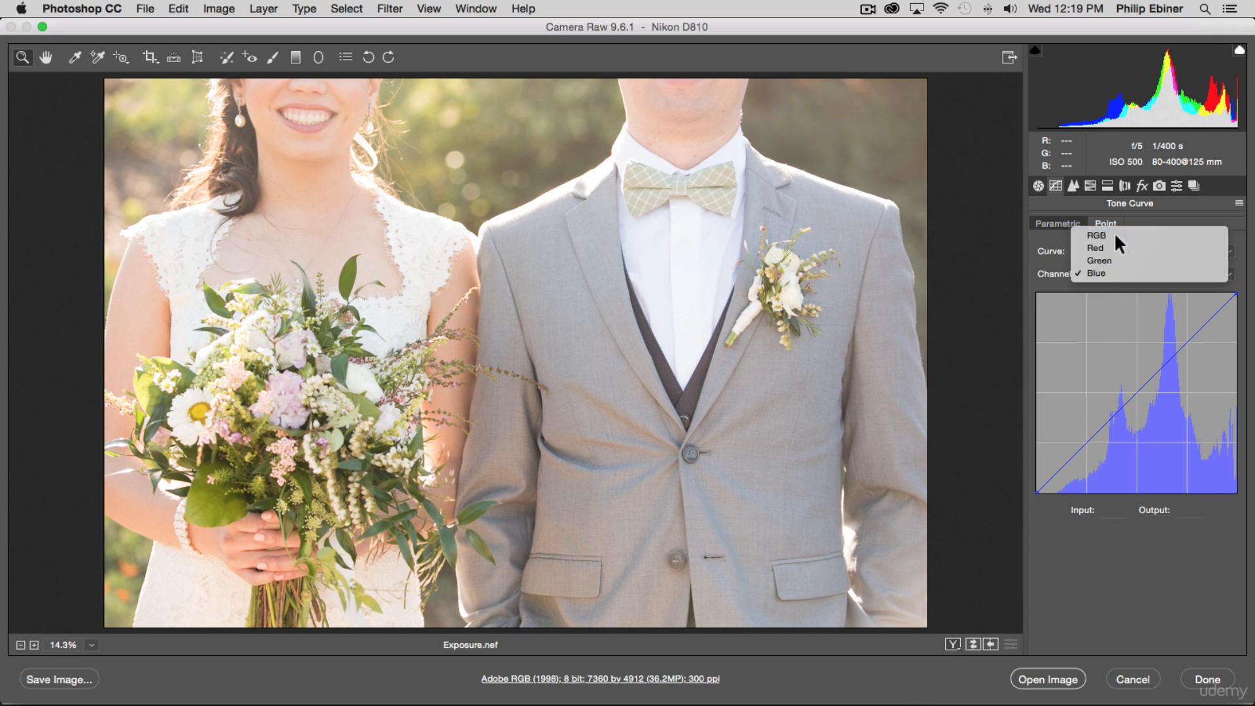
pyautogui.click(1055, 222)
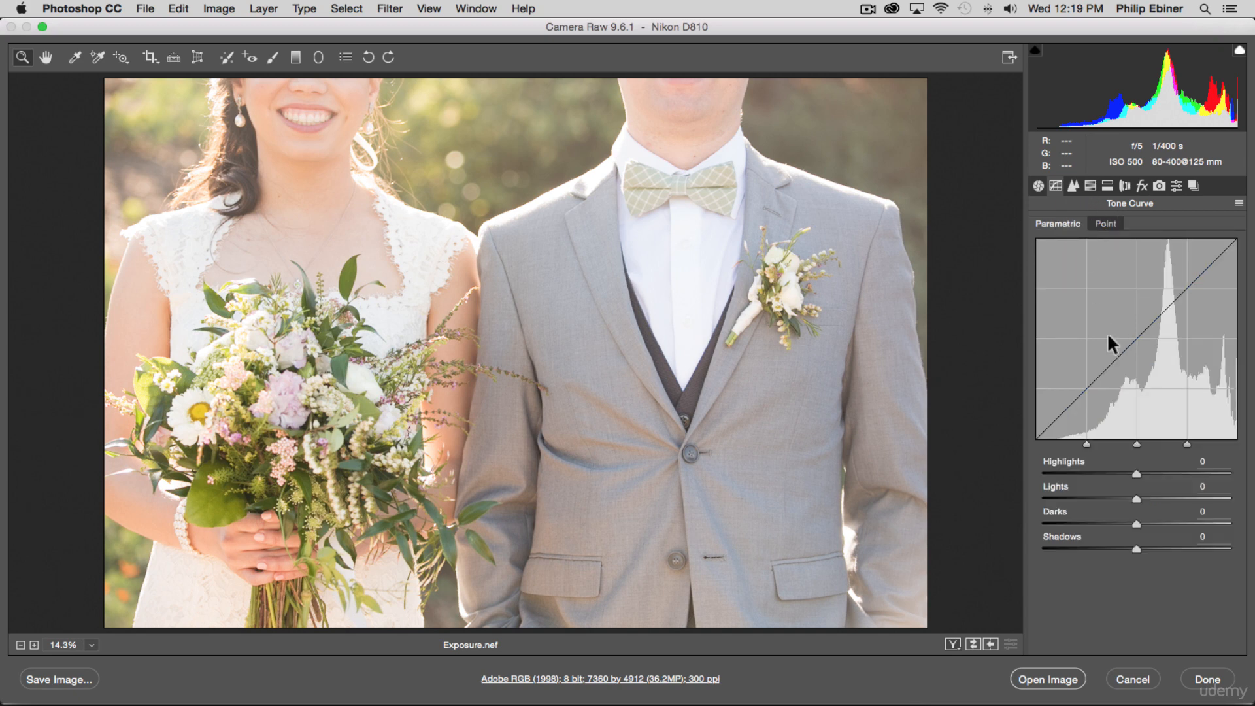
pyautogui.click(1106, 223)
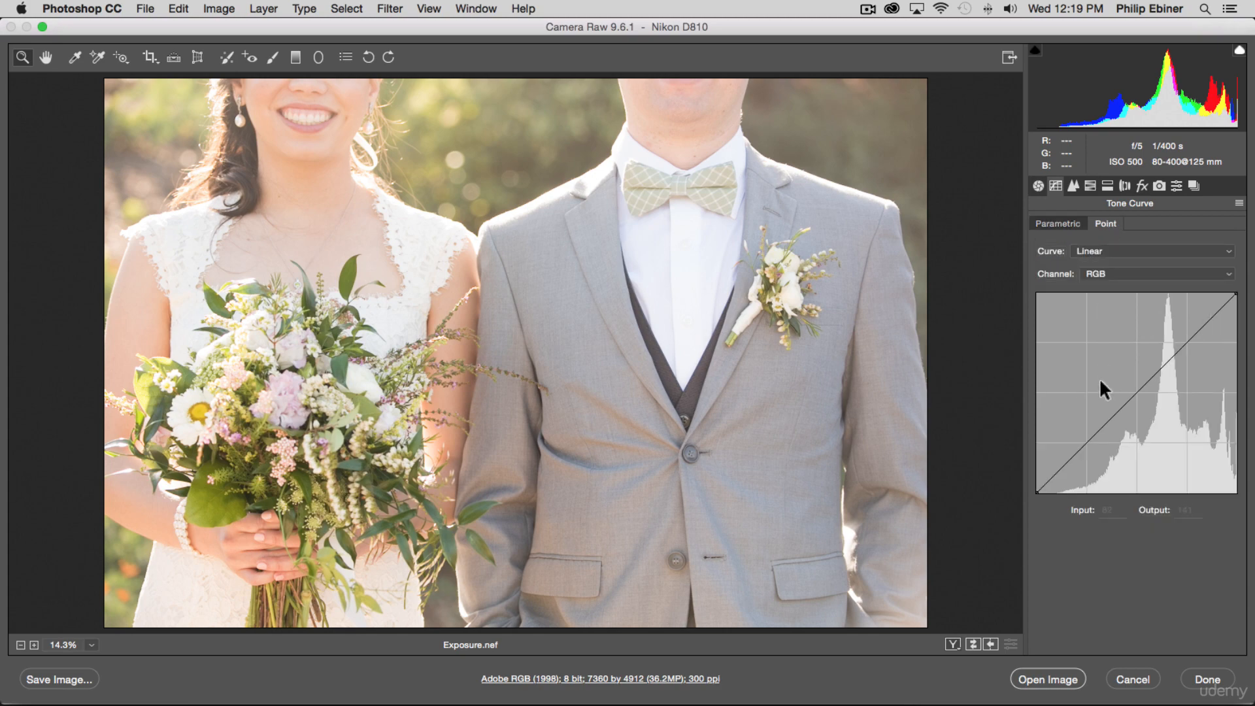
# Add contrast to the RGB point curve with a shadow point at input 92, output 66 and an upper point at input 176, output 163
pyautogui.moveTo(1099, 421); pyautogui.dragTo(1118, 440)
pyautogui.moveTo(1175, 376); pyautogui.dragTo(1175, 364)
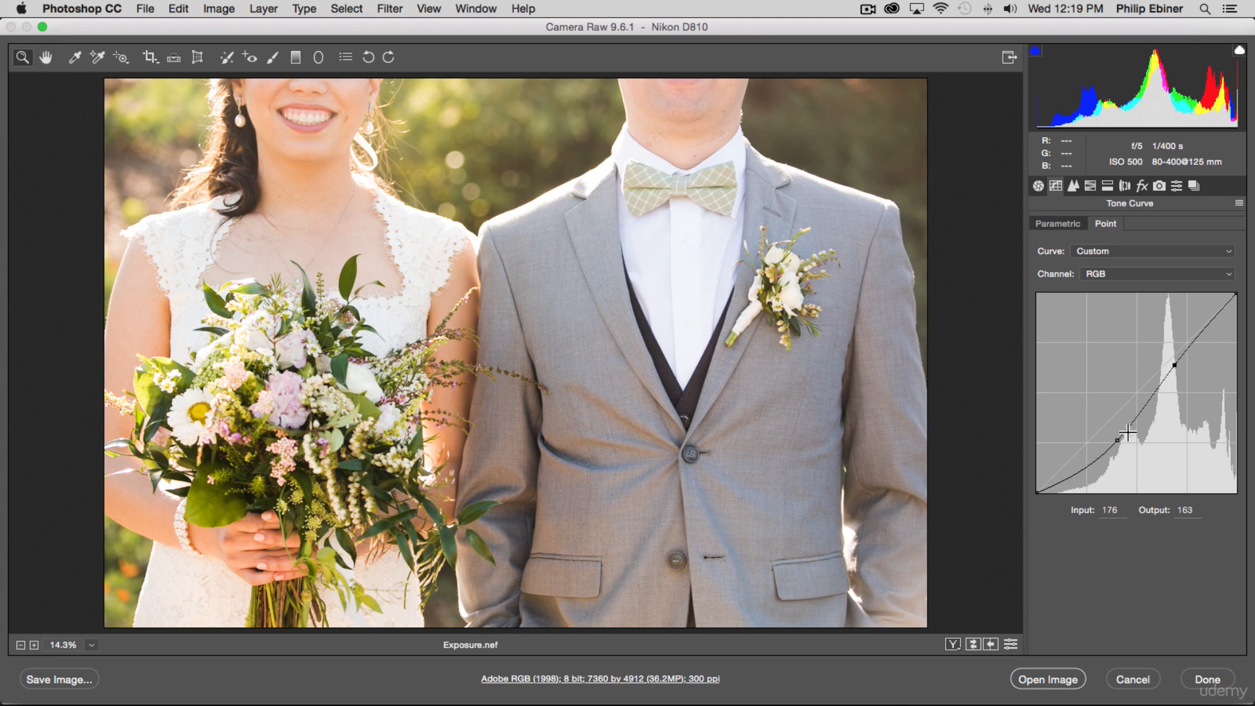
pyautogui.moveTo(1119, 441); pyautogui.dragTo(1109, 438)
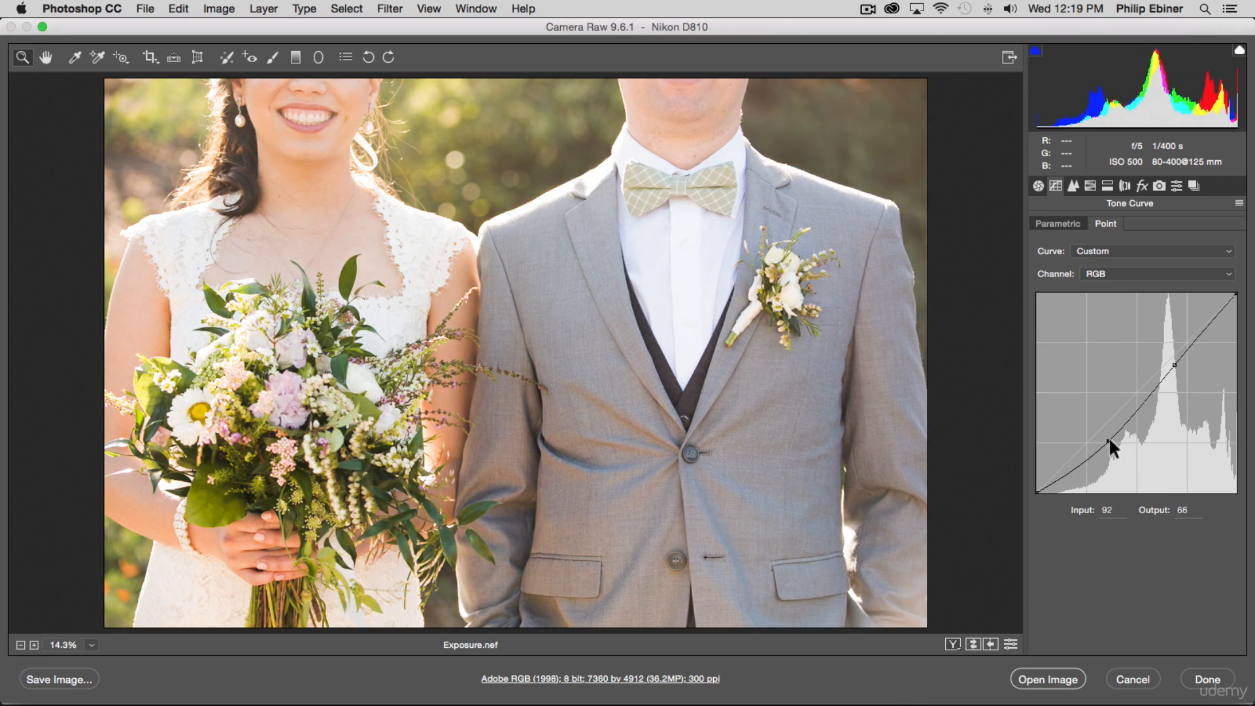
# Lower the Basic adjustments to Highlights -41 and Exposure -0.40
pyautogui.click(1038, 186)
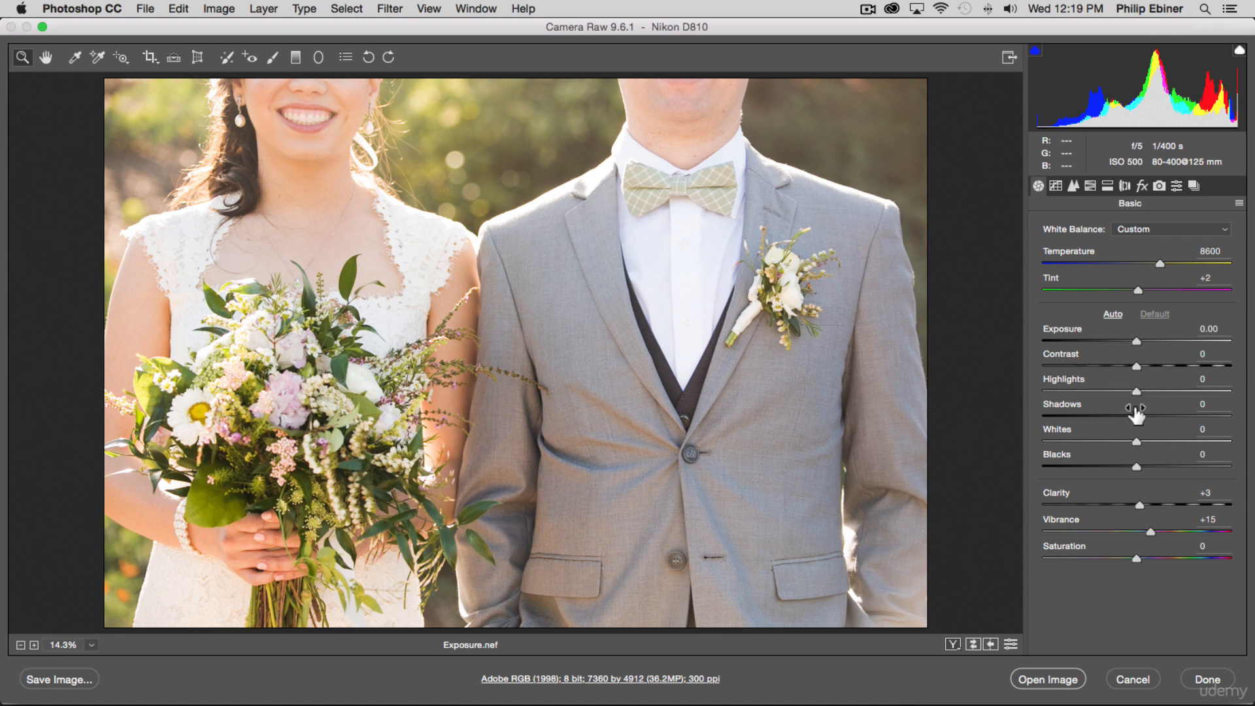
pyautogui.moveTo(1135, 392); pyautogui.dragTo(1096, 391)
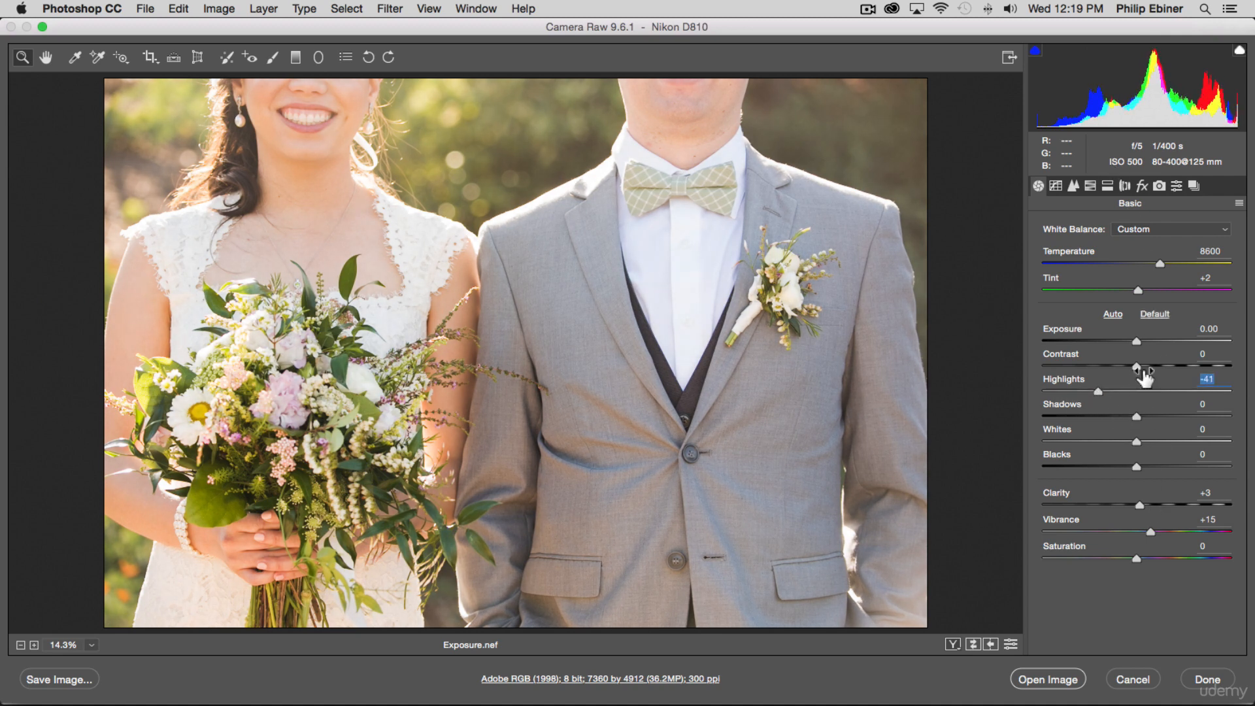
pyautogui.moveTo(1135, 337); pyautogui.dragTo(1127, 339)
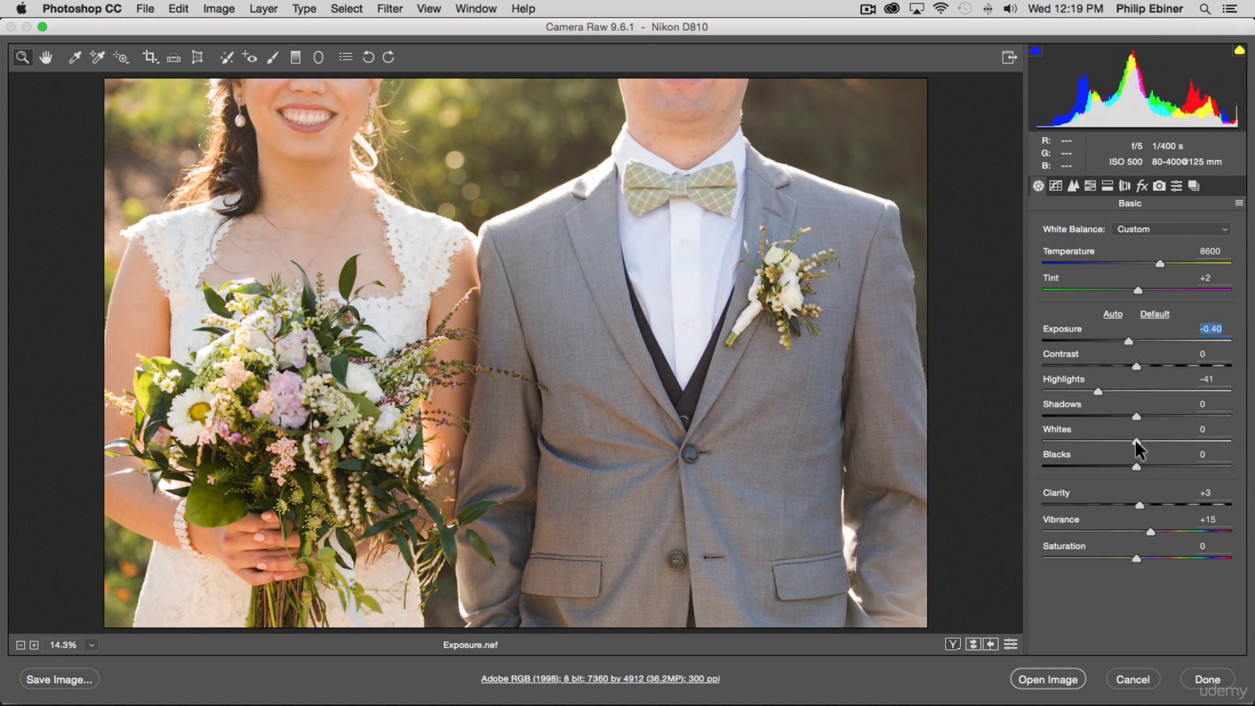
# Lower the Basic adjustments to Whites -65 and Blacks -24
pyautogui.moveTo(1135, 440); pyautogui.dragTo(1073, 438)
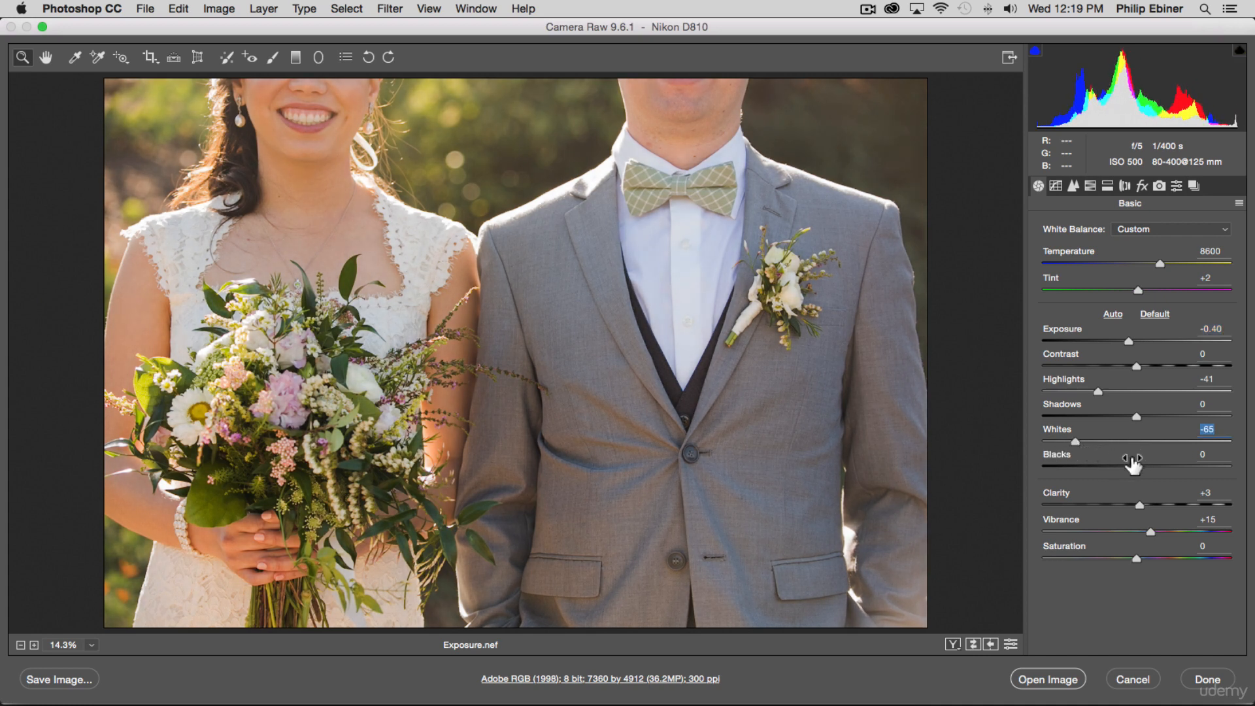
pyautogui.moveTo(1136, 465); pyautogui.dragTo(1112, 464)
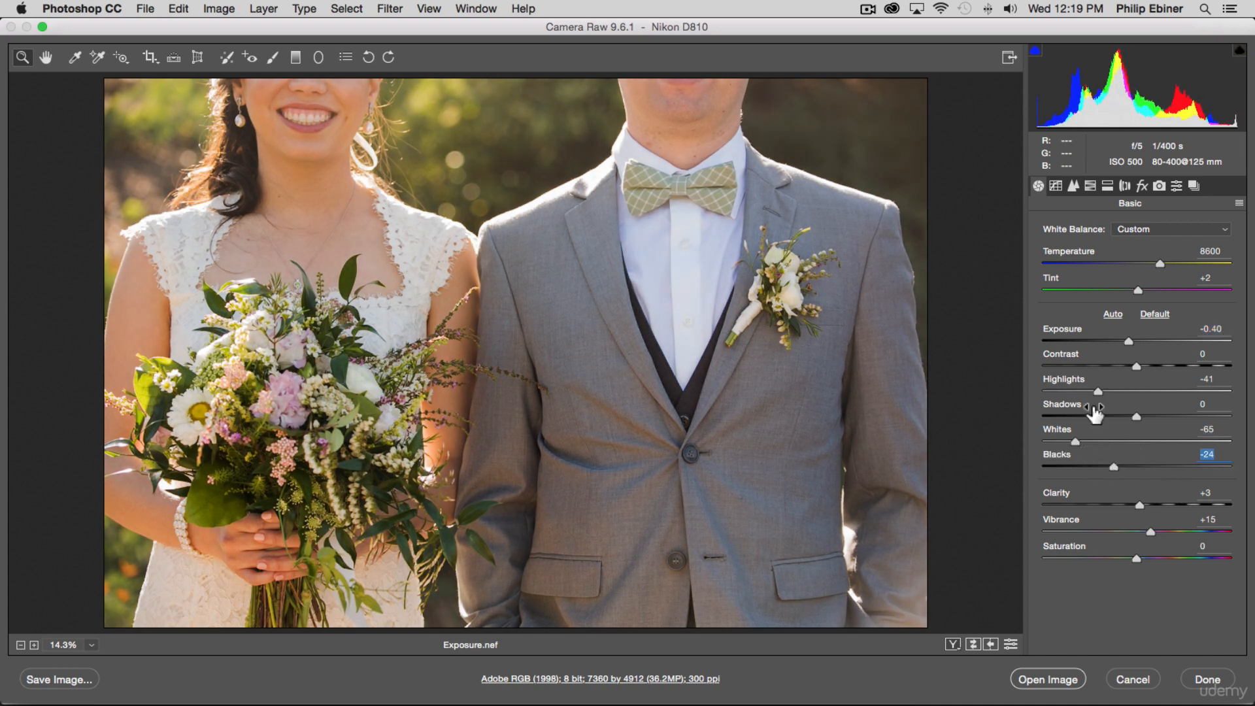
# Raise the Luminance noise reduction to 46 while inspecting the blurred background beside the groom's neck at full size
pyautogui.click(1056, 185)
pyautogui.click(1074, 185)
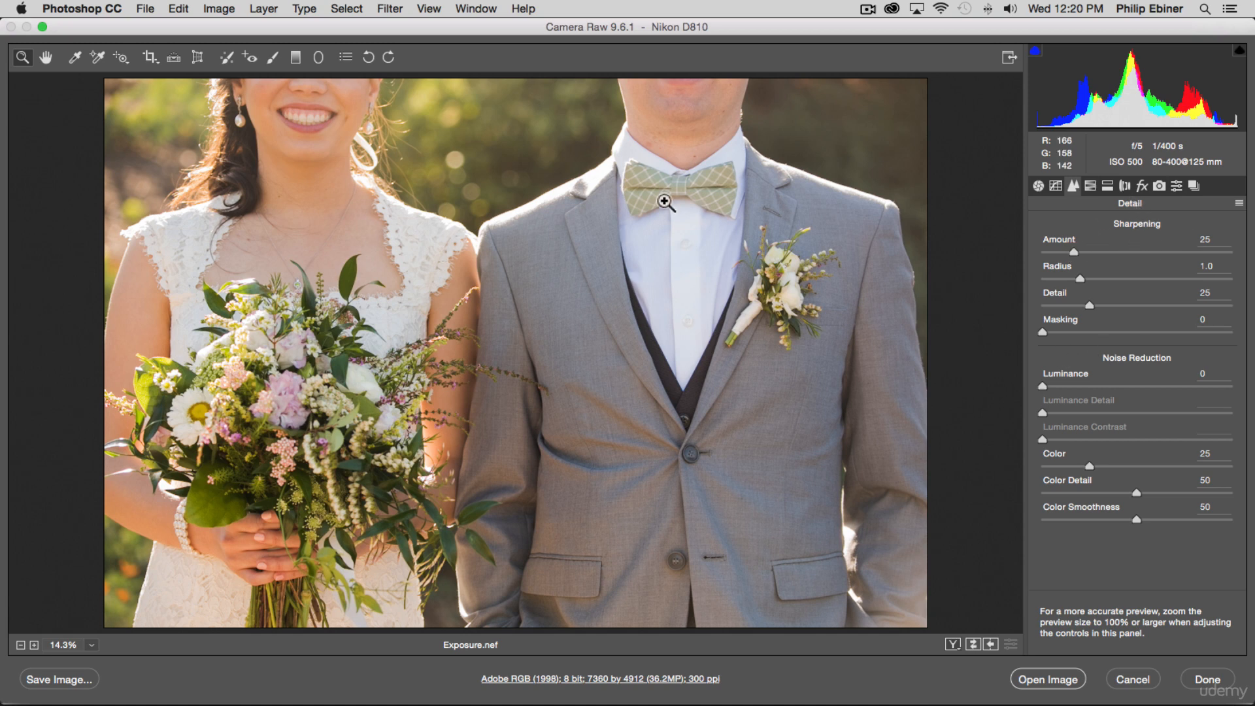
pyautogui.click(492, 211)
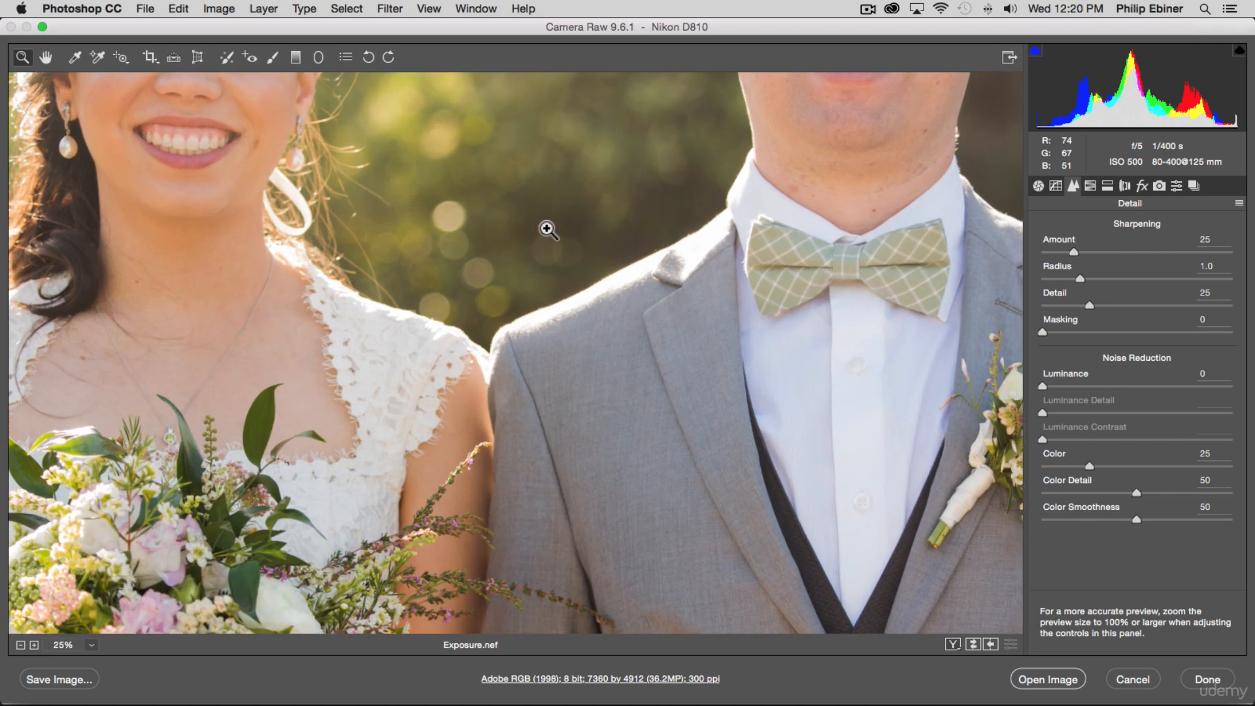
pyautogui.click(546, 229)
pyautogui.click(735, 203)
pyautogui.click(525, 260)
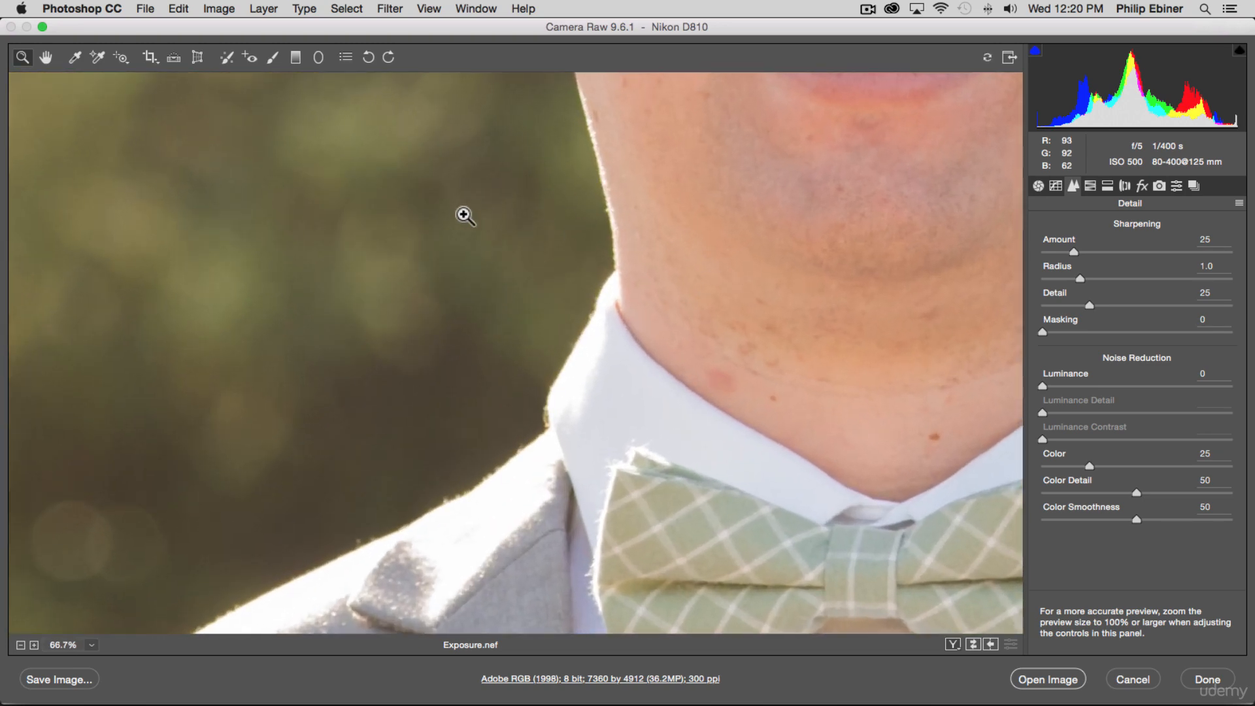
pyautogui.click(466, 213)
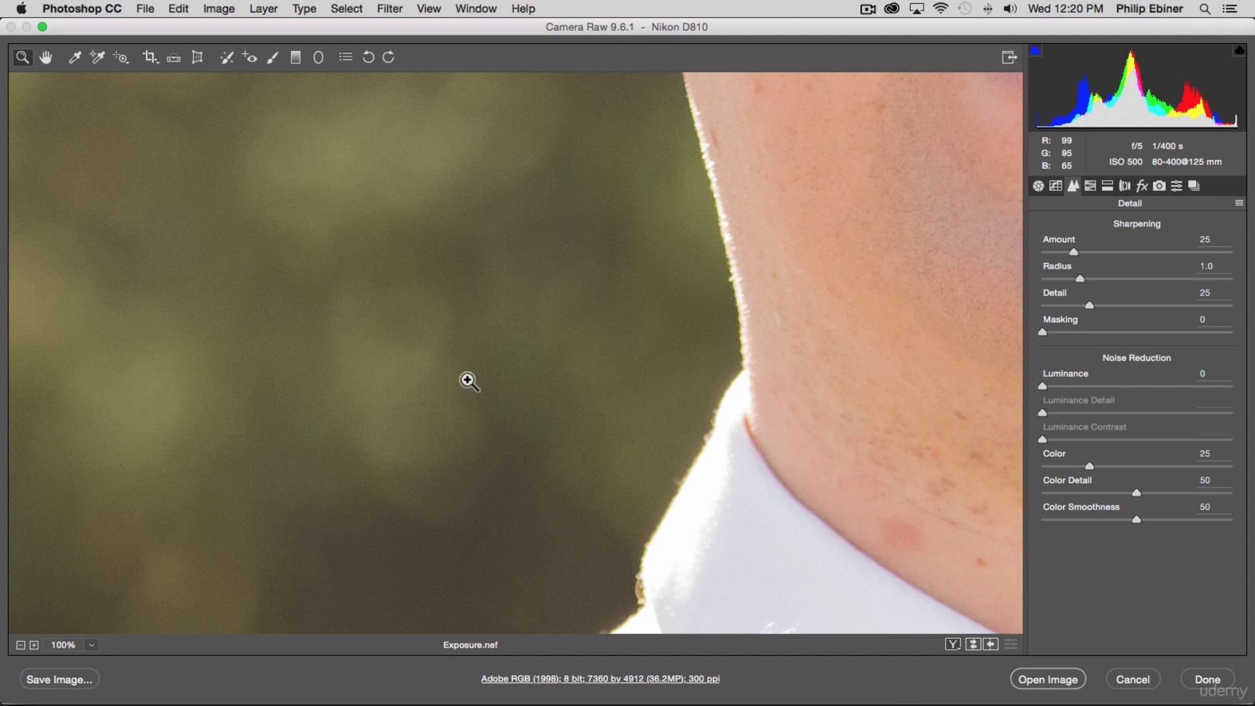
pyautogui.click(46, 56)
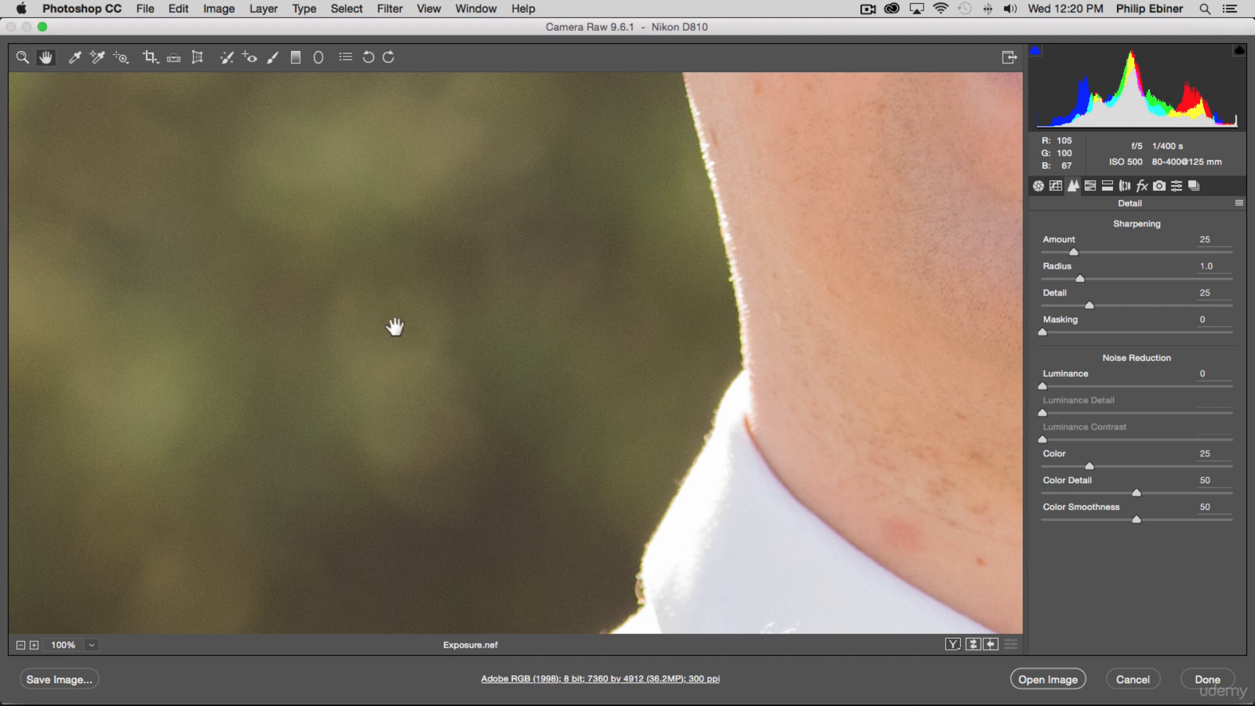
pyautogui.moveTo(395, 327); pyautogui.dragTo(587, 190)
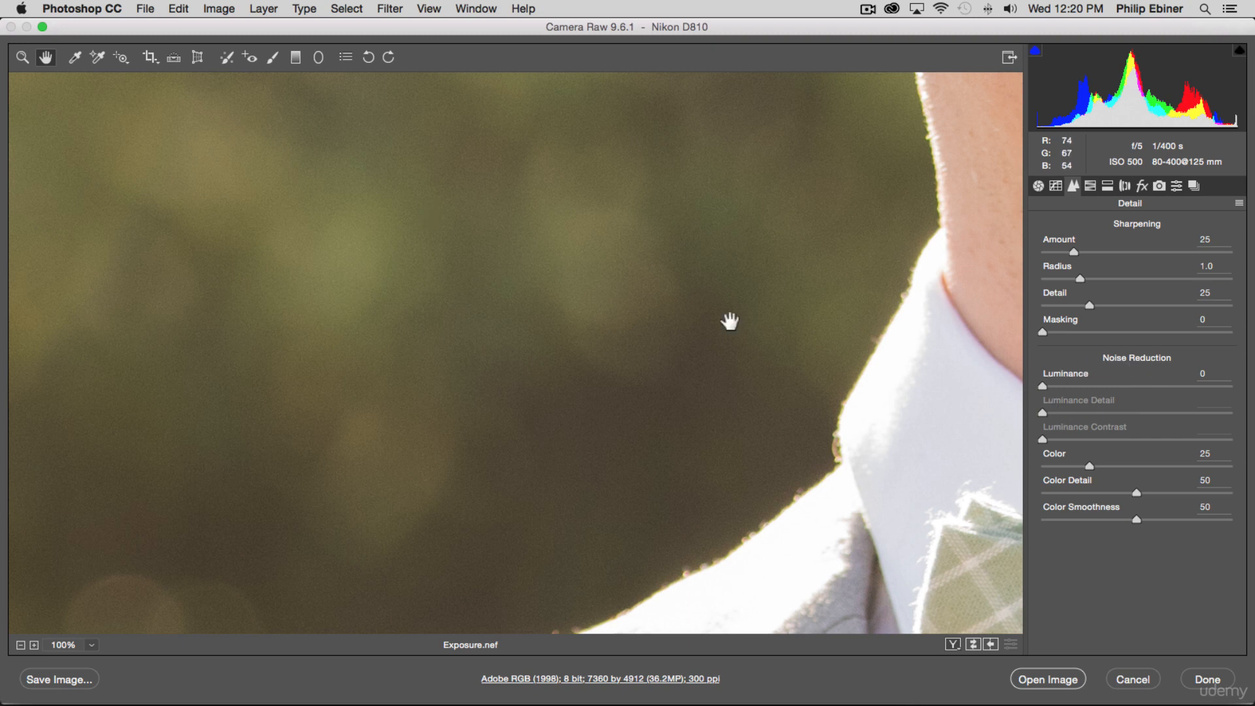
pyautogui.moveTo(1044, 386); pyautogui.dragTo(1096, 386)
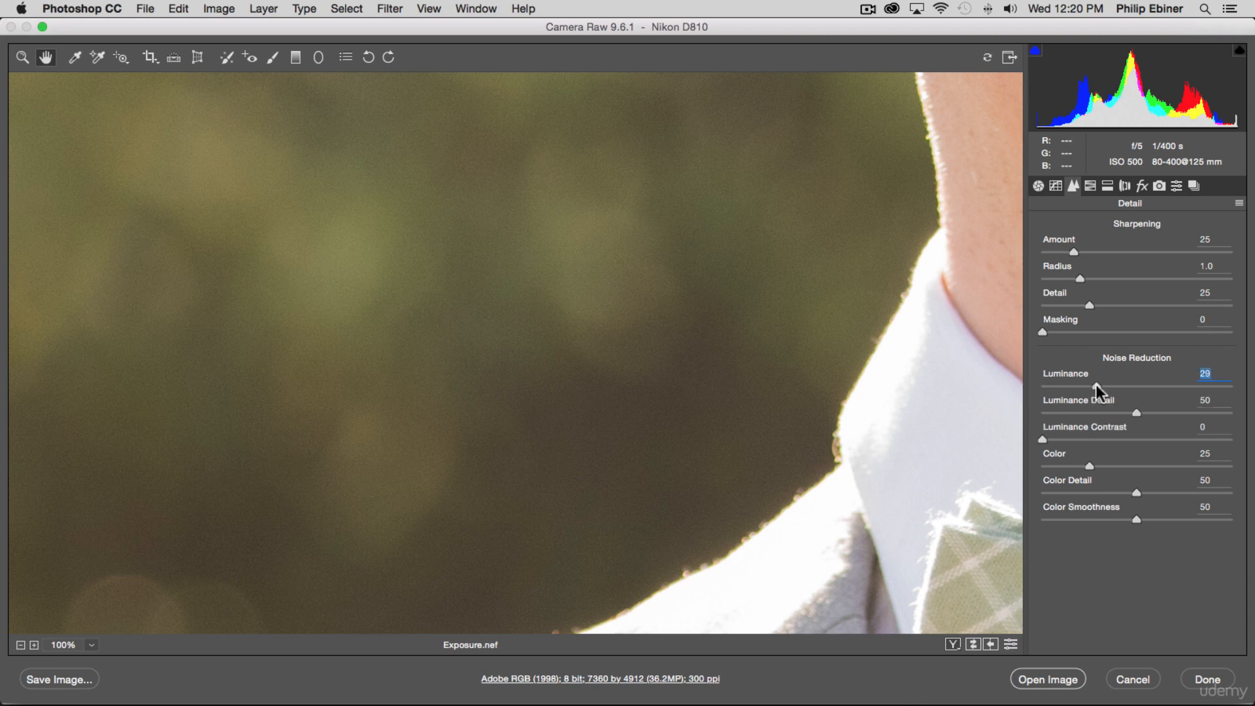
pyautogui.click(1128, 383)
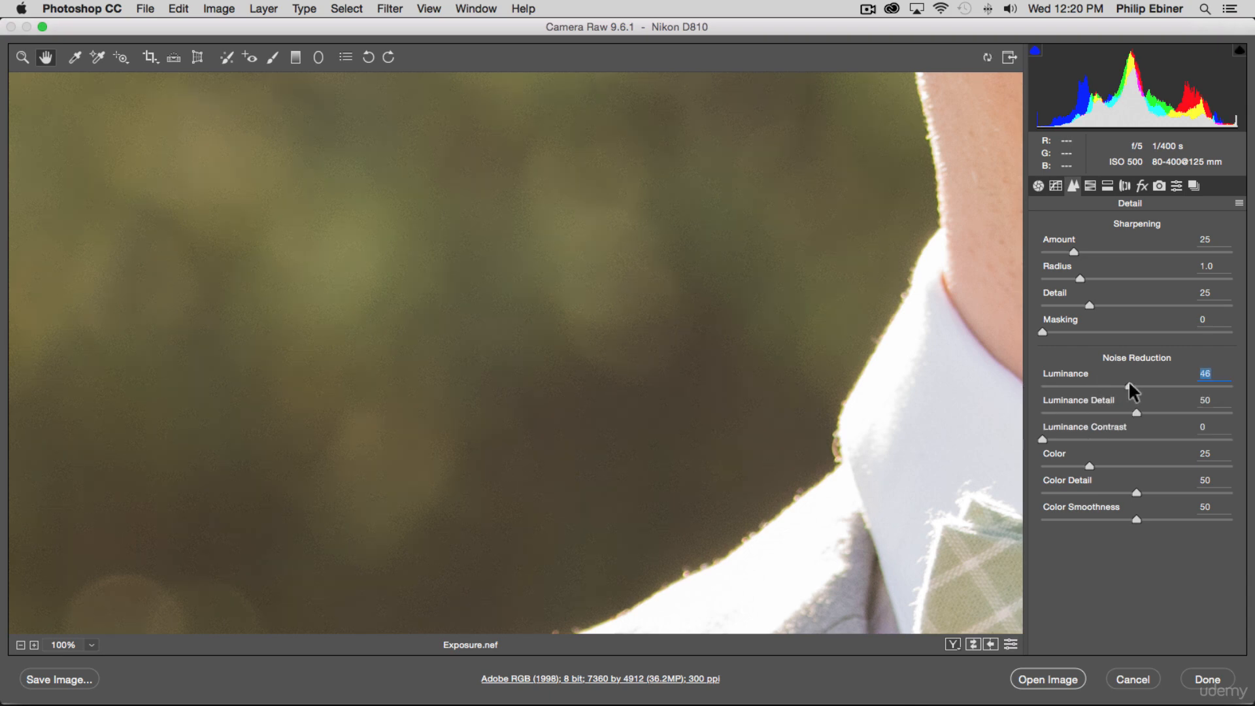
# Examine the noise reduction around the groom's collar and across the whole photo
pyautogui.click(21, 58)
pyautogui.keyDown('alt'); pyautogui.click(742, 192); pyautogui.keyUp('alt')
pyautogui.keyDown('alt'); pyautogui.click(752, 193); pyautogui.keyUp('alt')
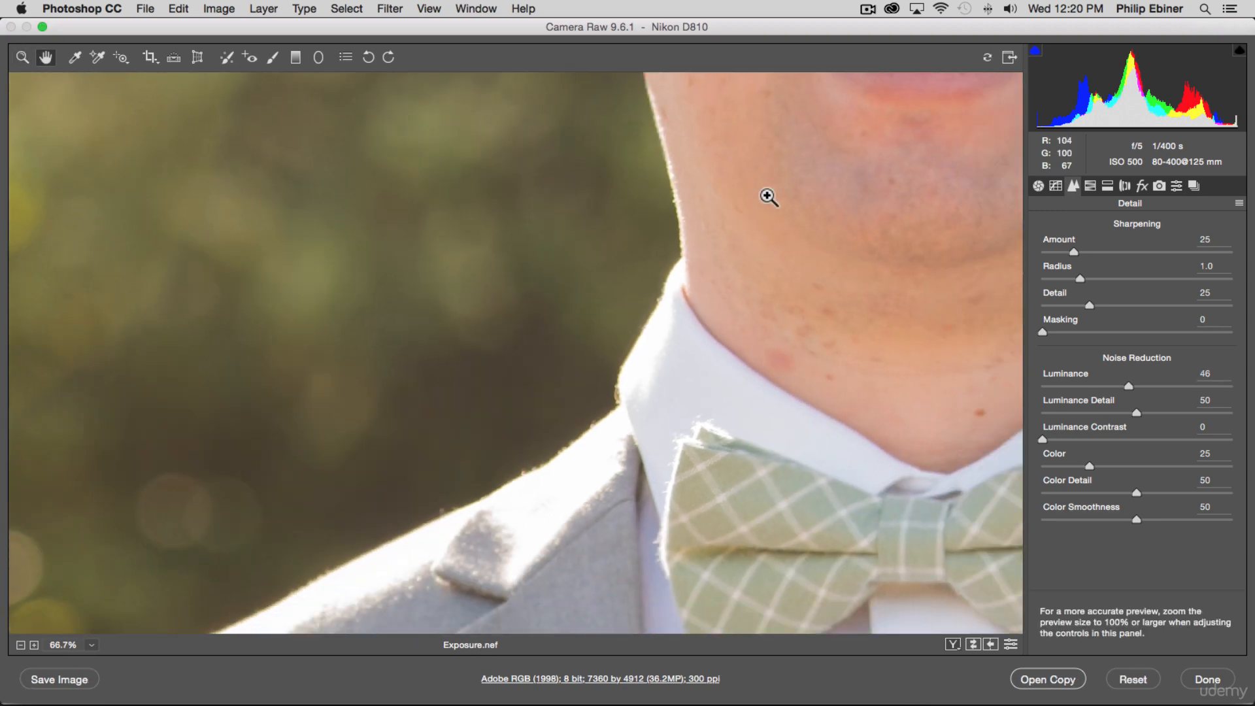
pyautogui.keyDown('alt'); pyautogui.click(524, 196); pyautogui.keyUp('alt')
pyautogui.keyDown('alt'); pyautogui.click(510, 193); pyautogui.keyUp('alt')
pyautogui.keyDown('alt'); pyautogui.click(494, 192); pyautogui.keyUp('alt')
pyautogui.keyDown('alt'); pyautogui.click(495, 191); pyautogui.keyUp('alt')
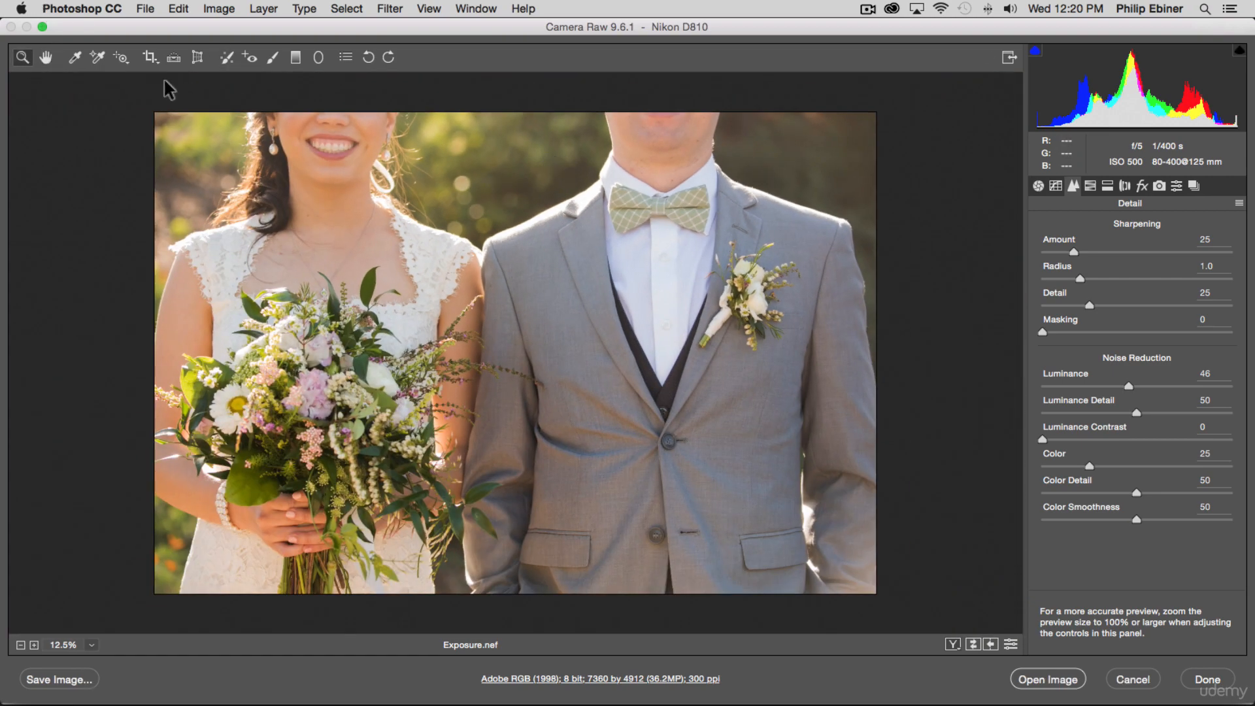
# Set the noise reduction to Luminance 32 and Color 40, judging it on the background beside the groom
pyautogui.click(563, 151)
pyautogui.click(574, 151)
pyautogui.click(338, 207)
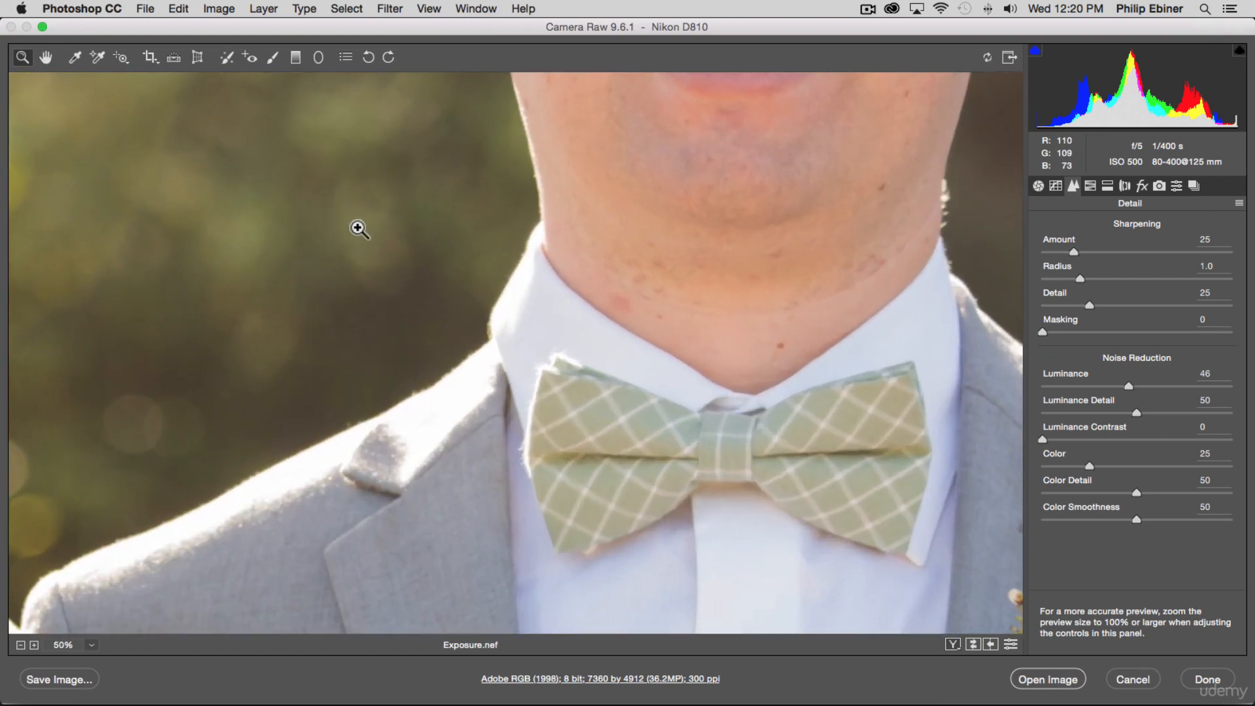
pyautogui.click(355, 227)
pyautogui.click(436, 234)
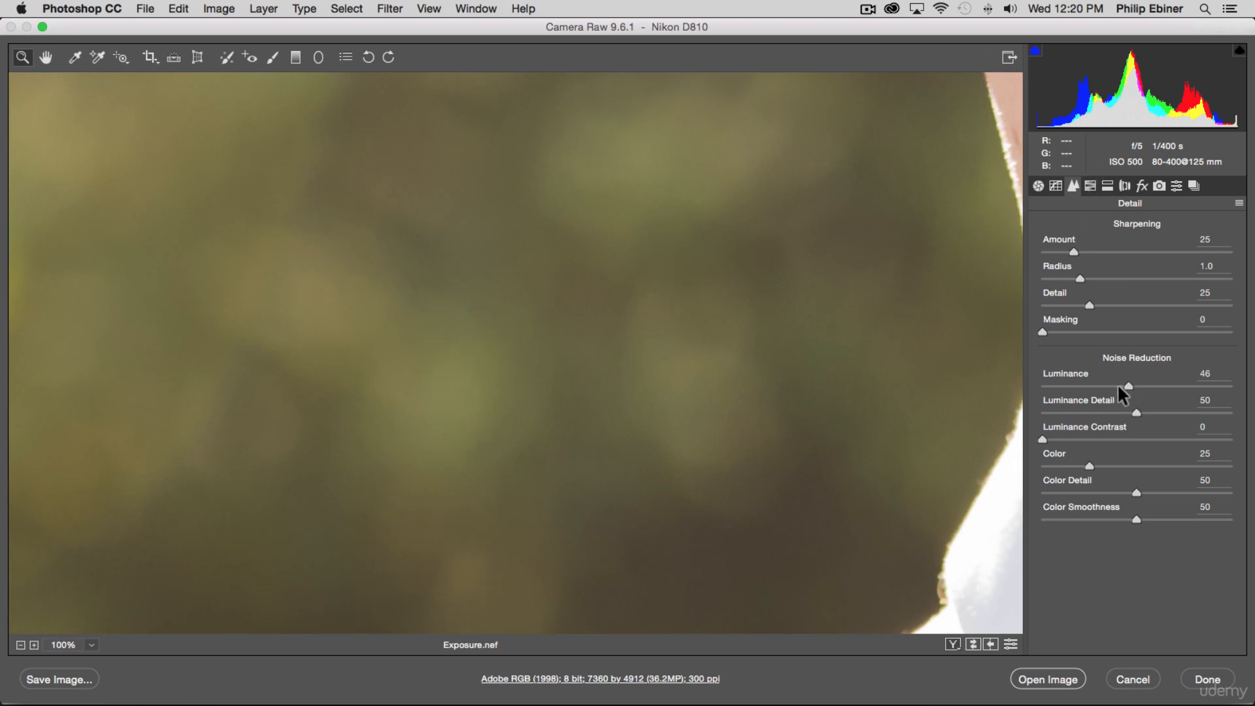
pyautogui.moveTo(1125, 384); pyautogui.dragTo(1080, 384)
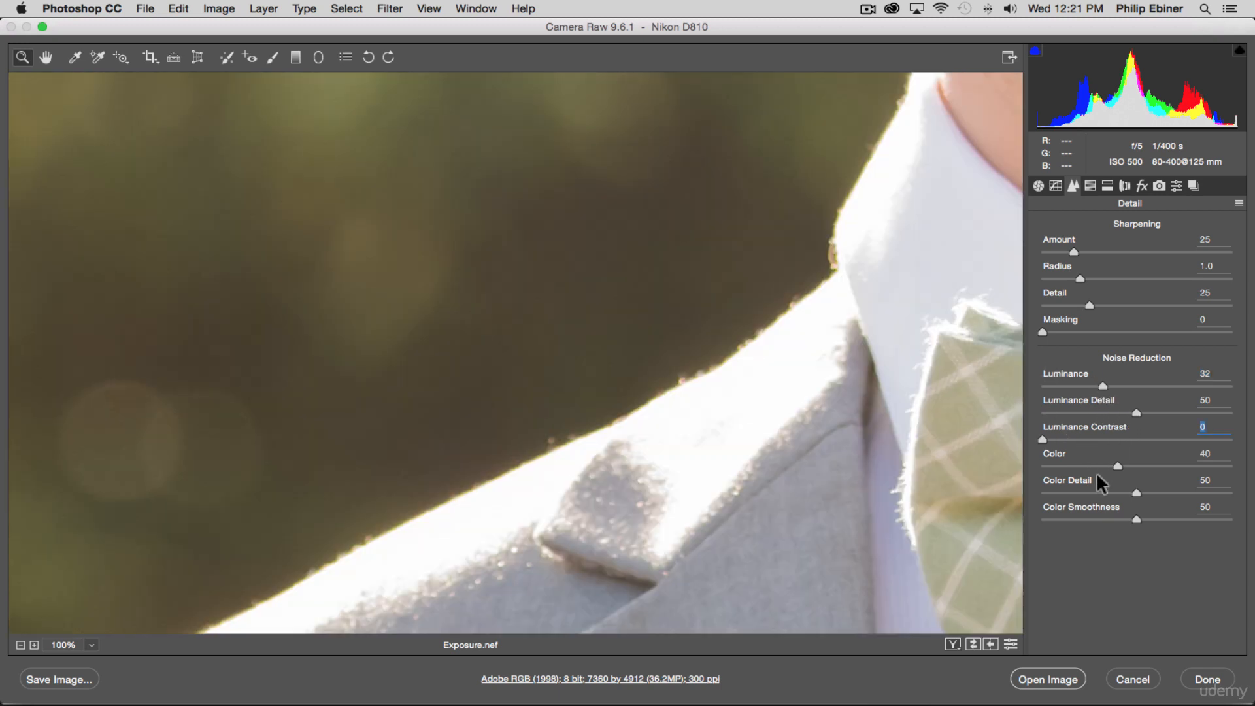
# Check the smoothing on the whole photo and the bride's face, and set the Luminance noise reduction to 0
pyautogui.hotkey('alt', 'space')
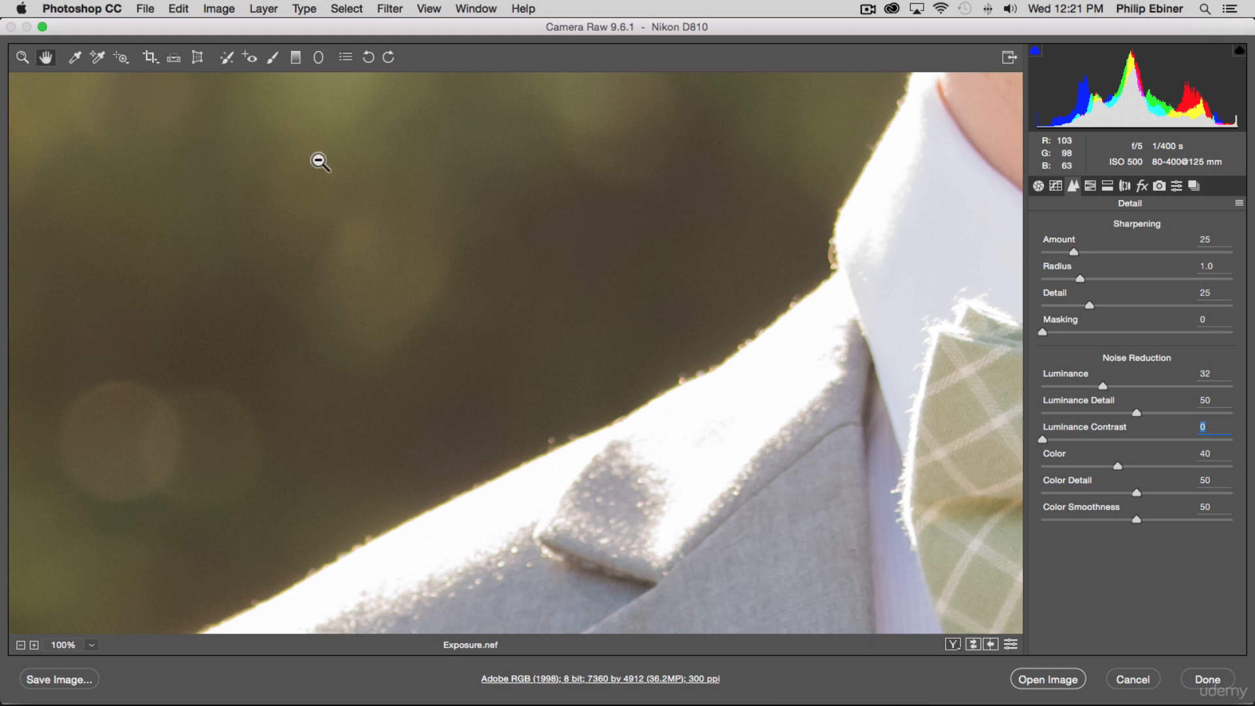
pyautogui.keyDown('alt'); pyautogui.click(320, 161); pyautogui.keyUp('alt')
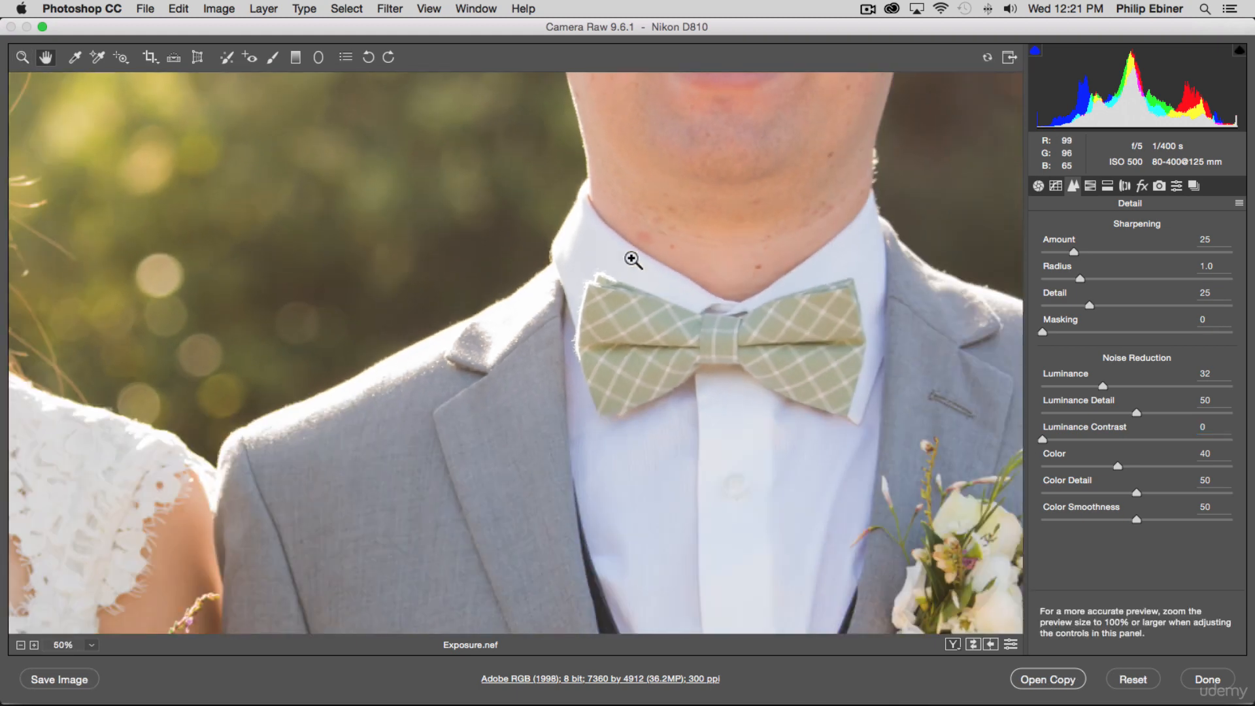
pyautogui.keyDown('alt'); pyautogui.click(633, 260); pyautogui.keyUp('alt')
pyautogui.keyDown('alt'); pyautogui.click(397, 272); pyautogui.keyUp('alt')
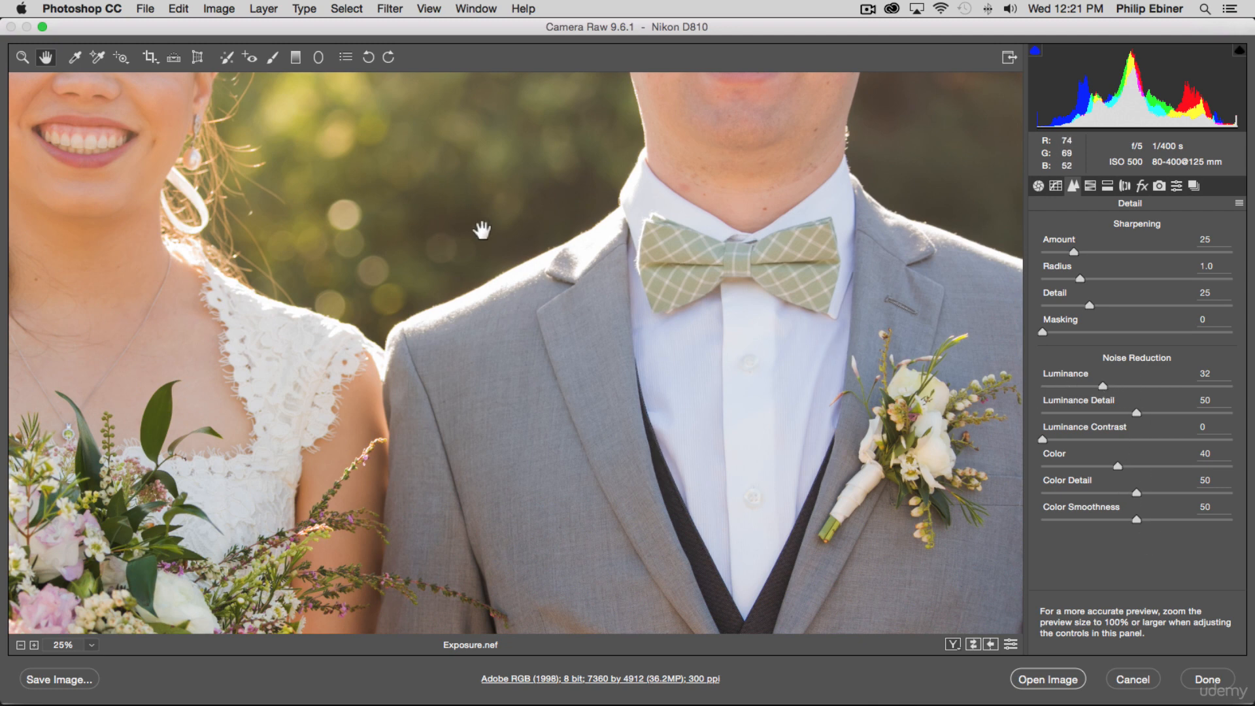
pyautogui.keyDown('alt'); pyautogui.click(734, 342); pyautogui.keyUp('alt')
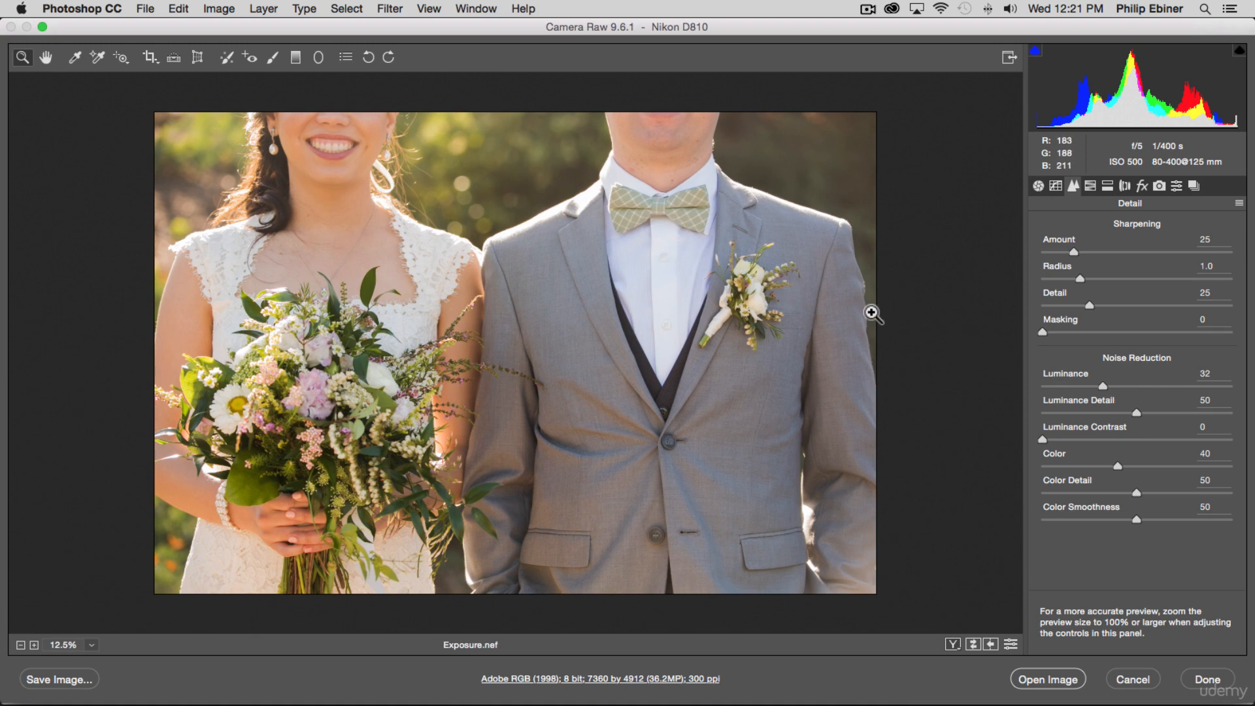
pyautogui.click(320, 141)
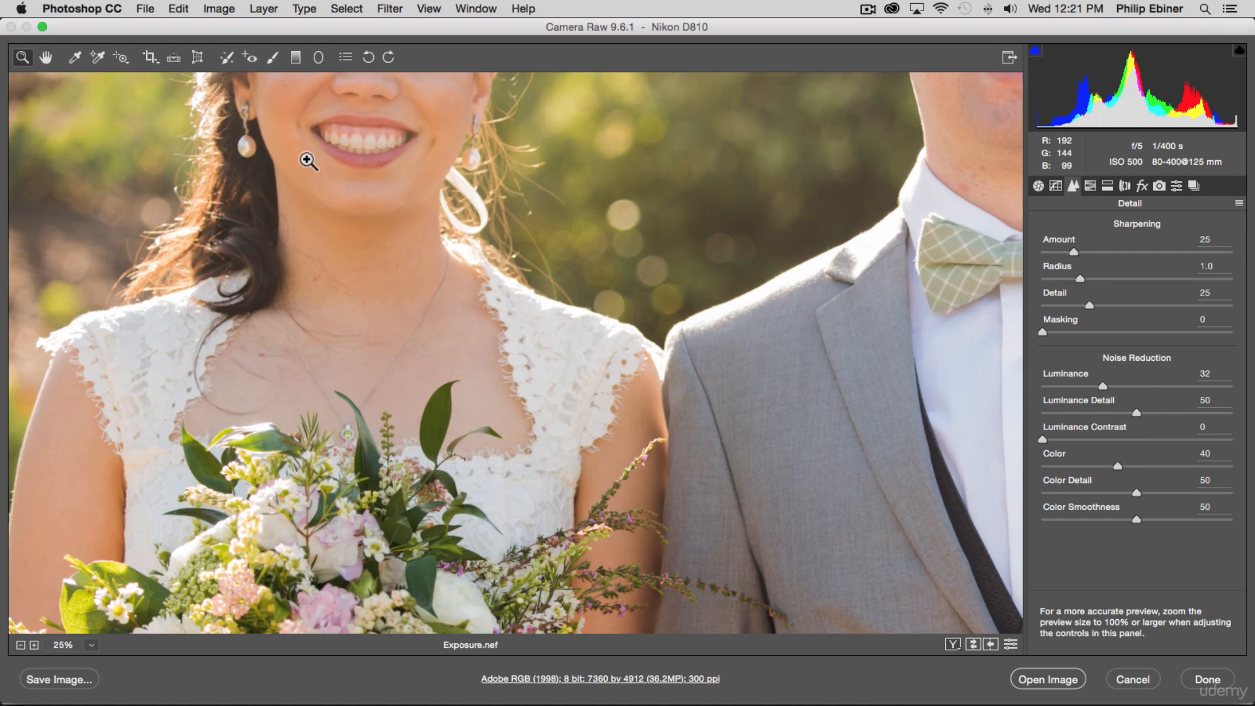
pyautogui.click(297, 123)
pyautogui.click(487, 138)
pyautogui.click(481, 177)
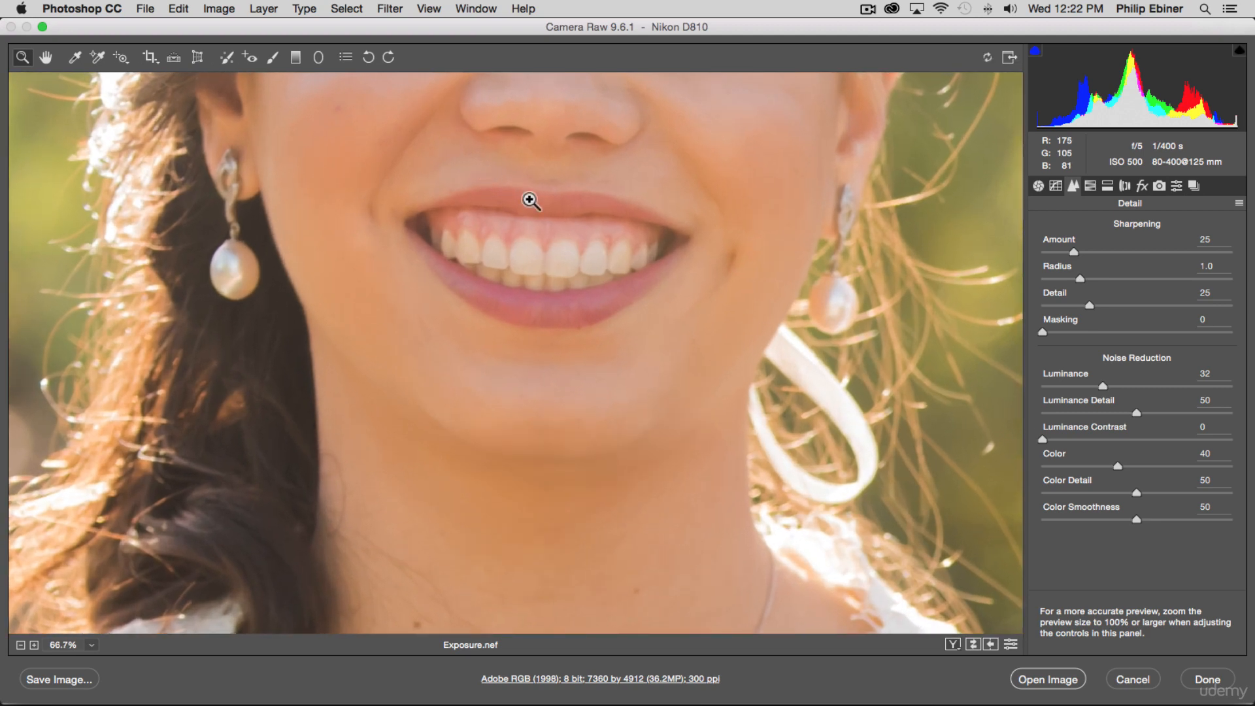
pyautogui.click(529, 199)
pyautogui.moveTo(488, 363); pyautogui.dragTo(542, 241)
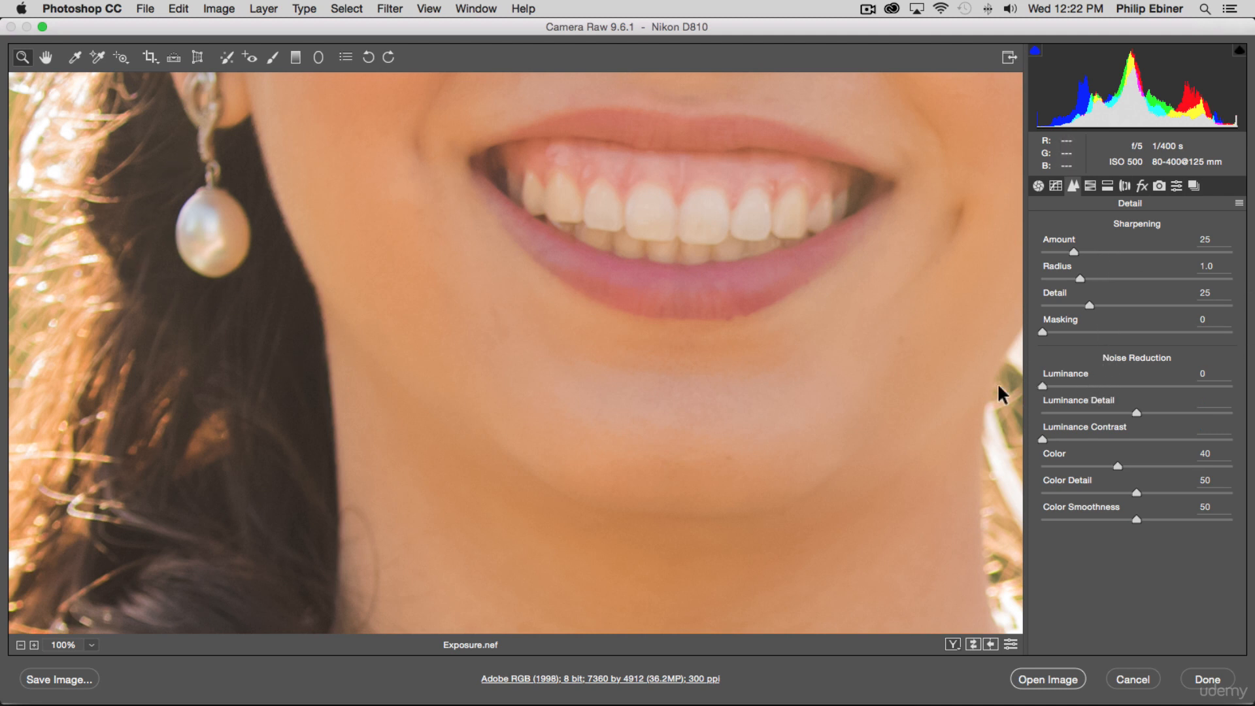
pyautogui.moveTo(998, 385); pyautogui.dragTo(987, 383)
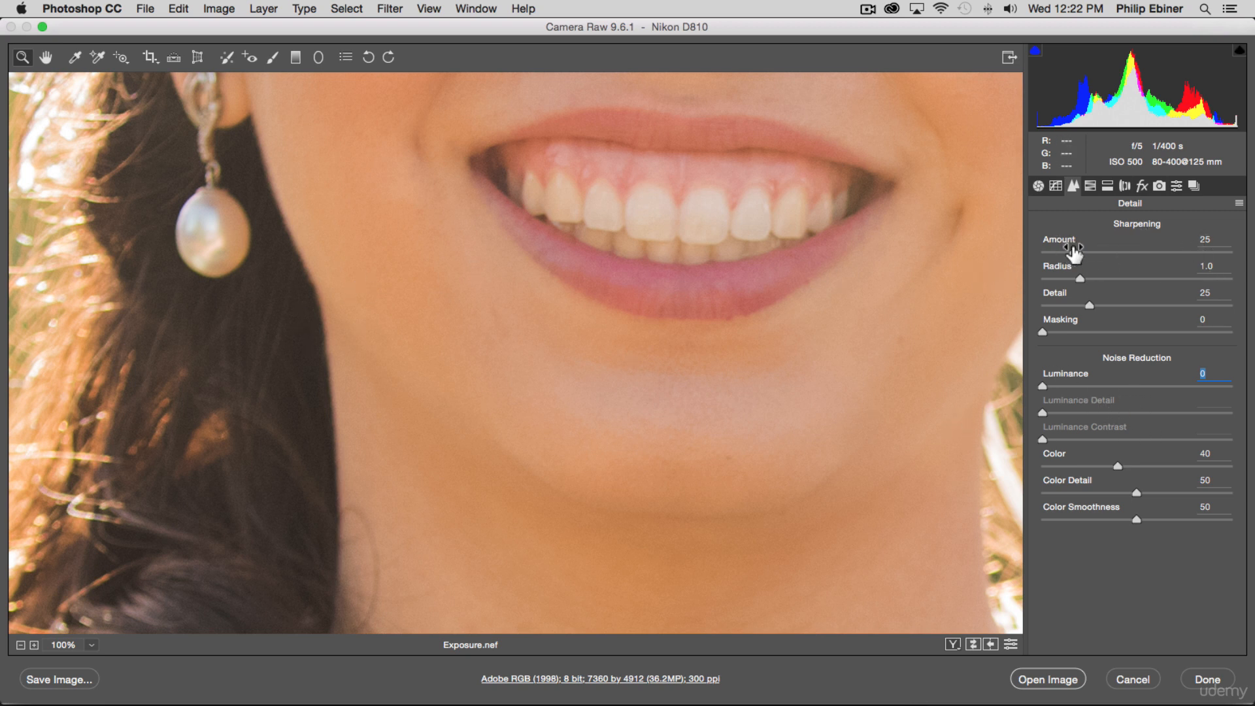
# Set the Sharpening Amount to 54 and Detail to 40, and try the Radius at both extremes before viewing the whole photo
pyautogui.moveTo(1073, 247); pyautogui.dragTo(1109, 248)
pyautogui.moveTo(1094, 309); pyautogui.dragTo(1116, 277)
pyautogui.moveTo(1115, 280); pyautogui.dragTo(1238, 276)
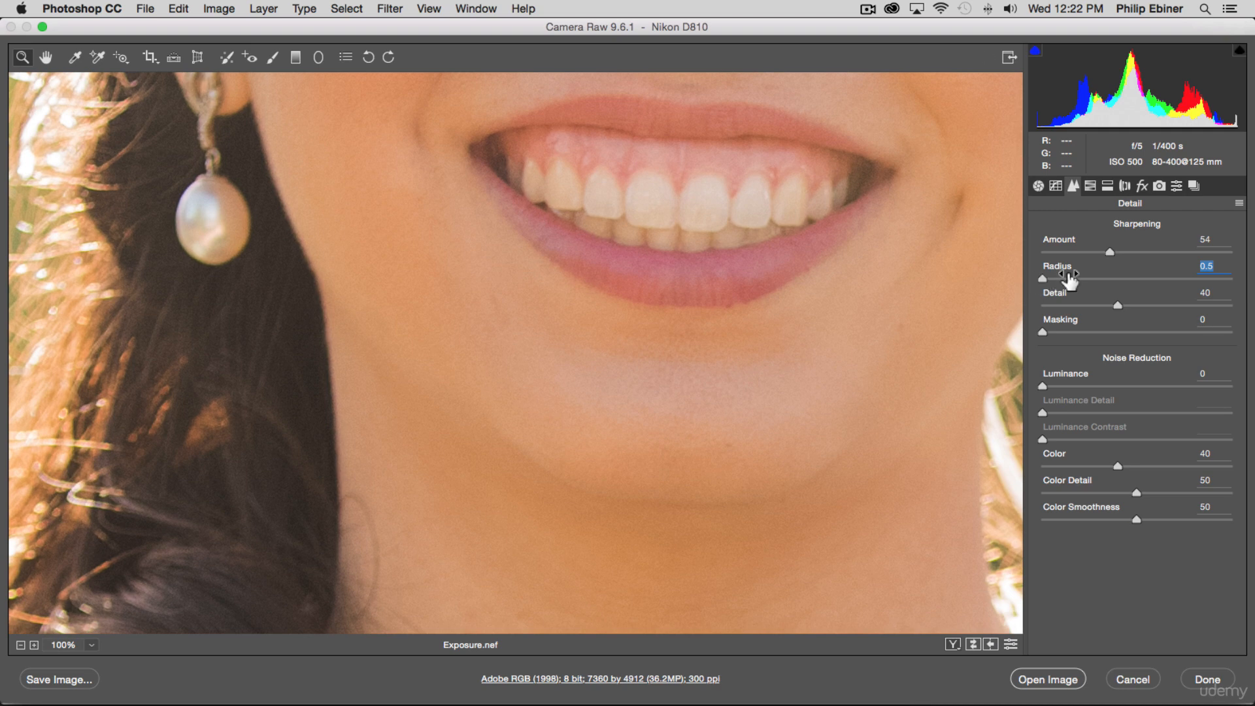
pyautogui.moveTo(1042, 276); pyautogui.dragTo(1232, 279)
pyautogui.press('super+0')
# Look through the HSL hue, saturation and luminance adjustments, and try the Greens hue at +100
pyautogui.click(1090, 185)
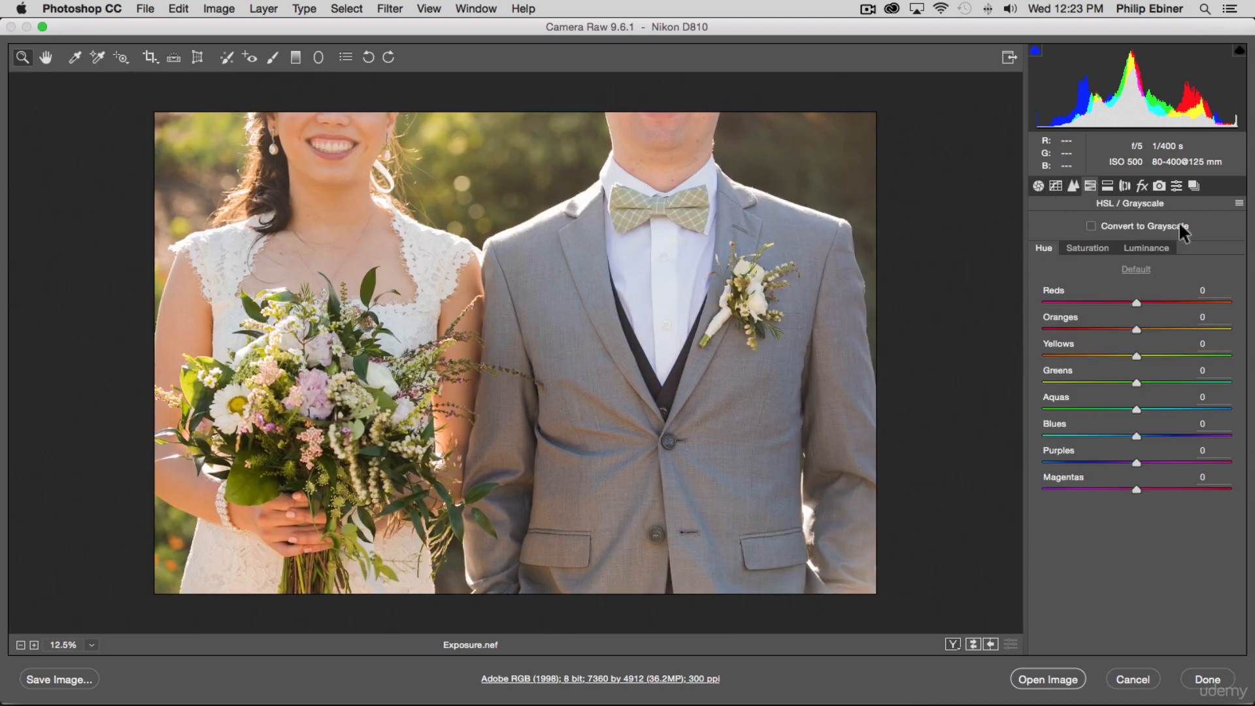
pyautogui.click(1101, 248)
pyautogui.click(1147, 247)
pyautogui.click(1078, 248)
pyautogui.click(1044, 248)
pyautogui.moveTo(1128, 382); pyautogui.dragTo(1233, 384)
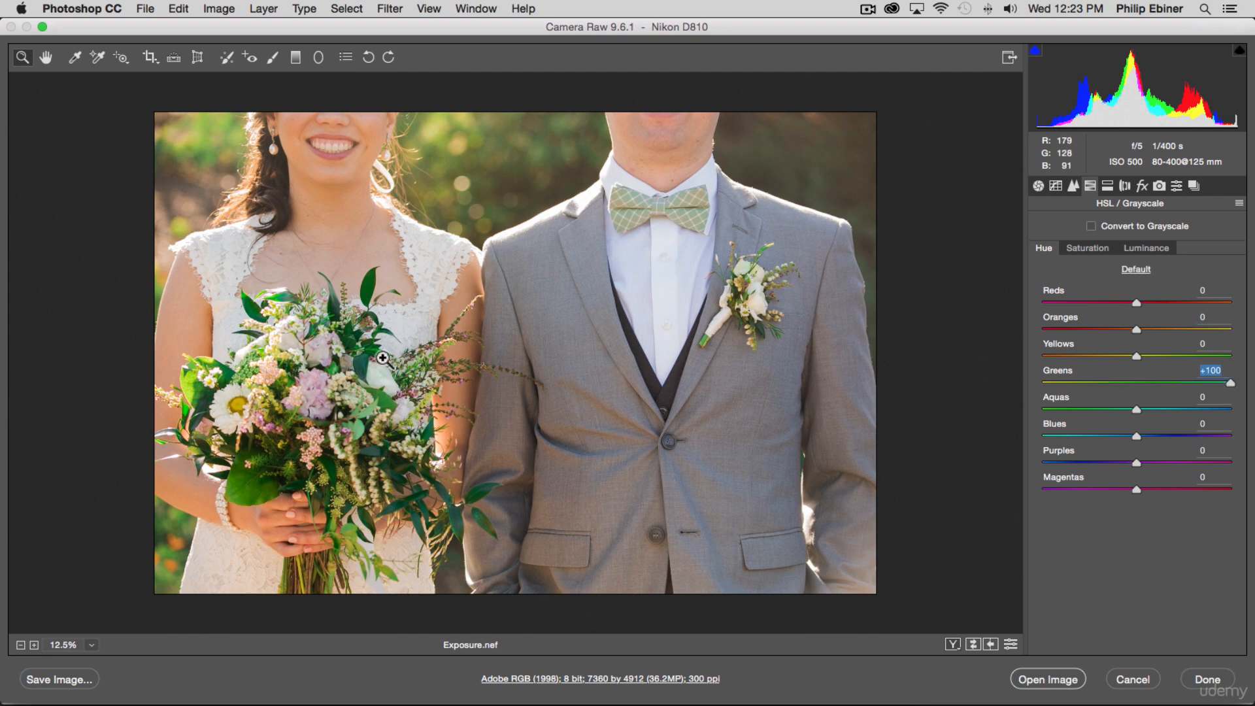
pyautogui.press('super+z')
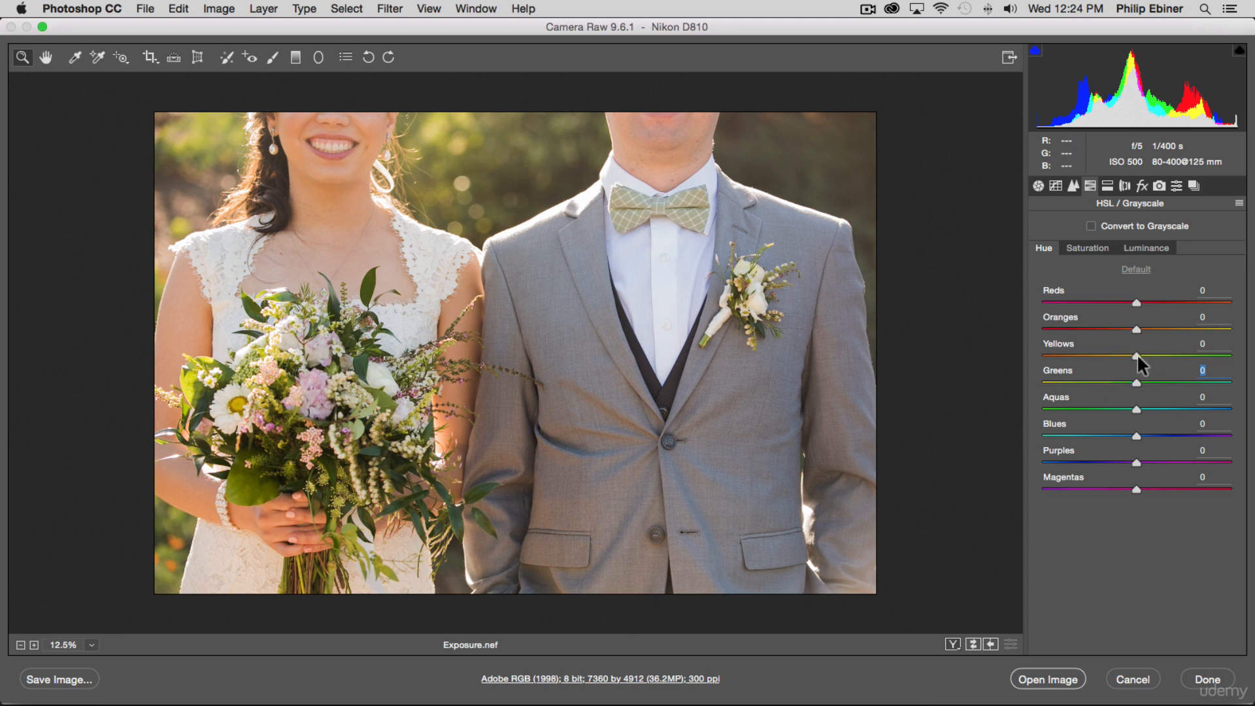
# Try the Yellows hue at +100 and -100, and reset it to 0
pyautogui.moveTo(1135, 353); pyautogui.dragTo(964, 354)
pyautogui.moveTo(1079, 355); pyautogui.dragTo(1253, 359)
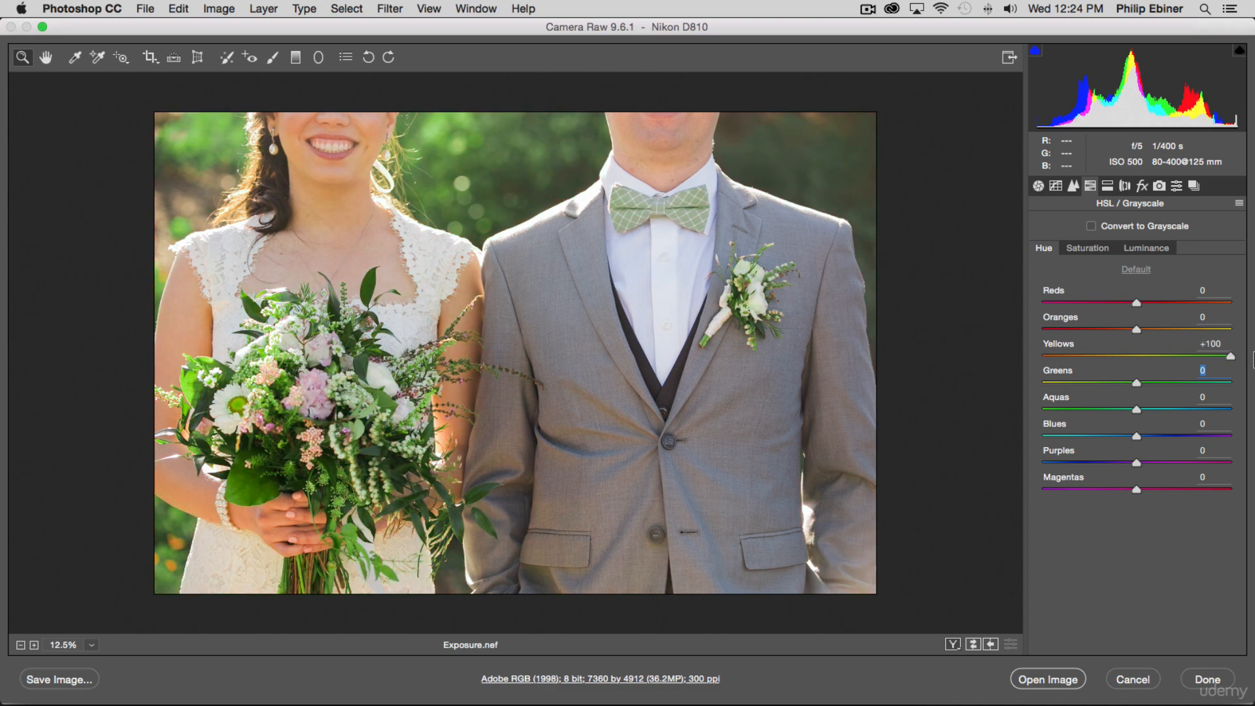
pyautogui.moveTo(1252, 358); pyautogui.dragTo(974, 358)
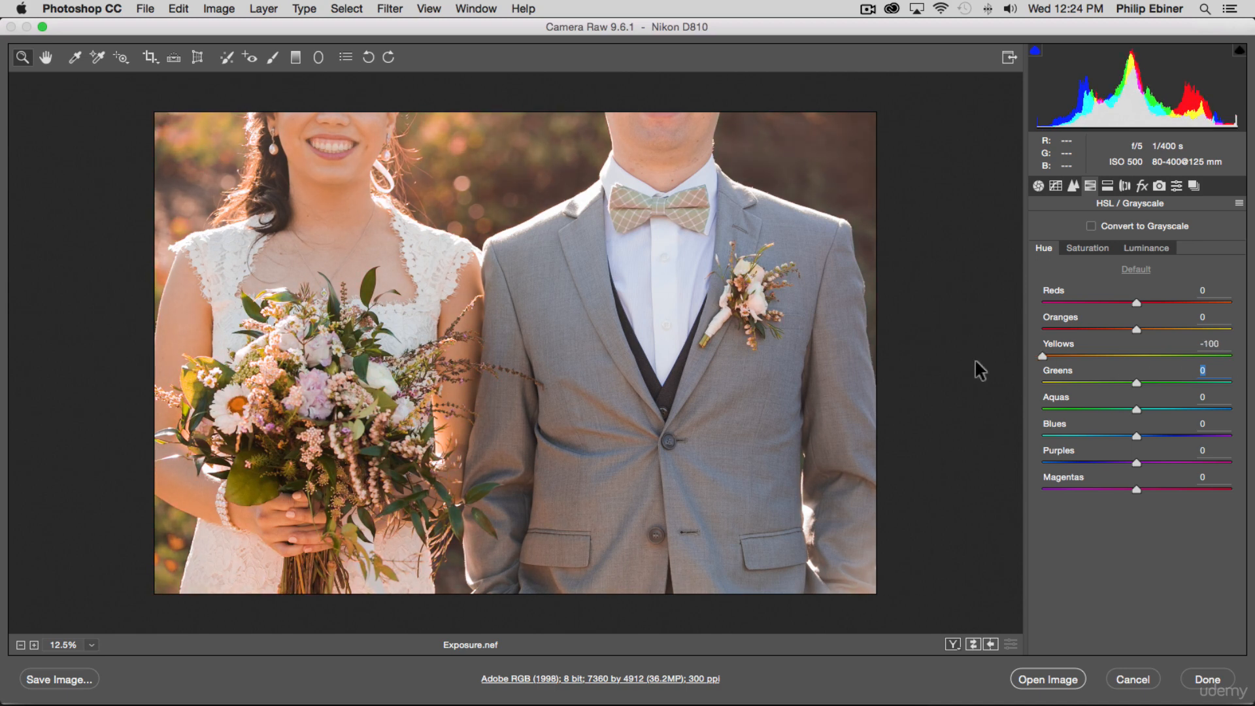
pyautogui.write('0')
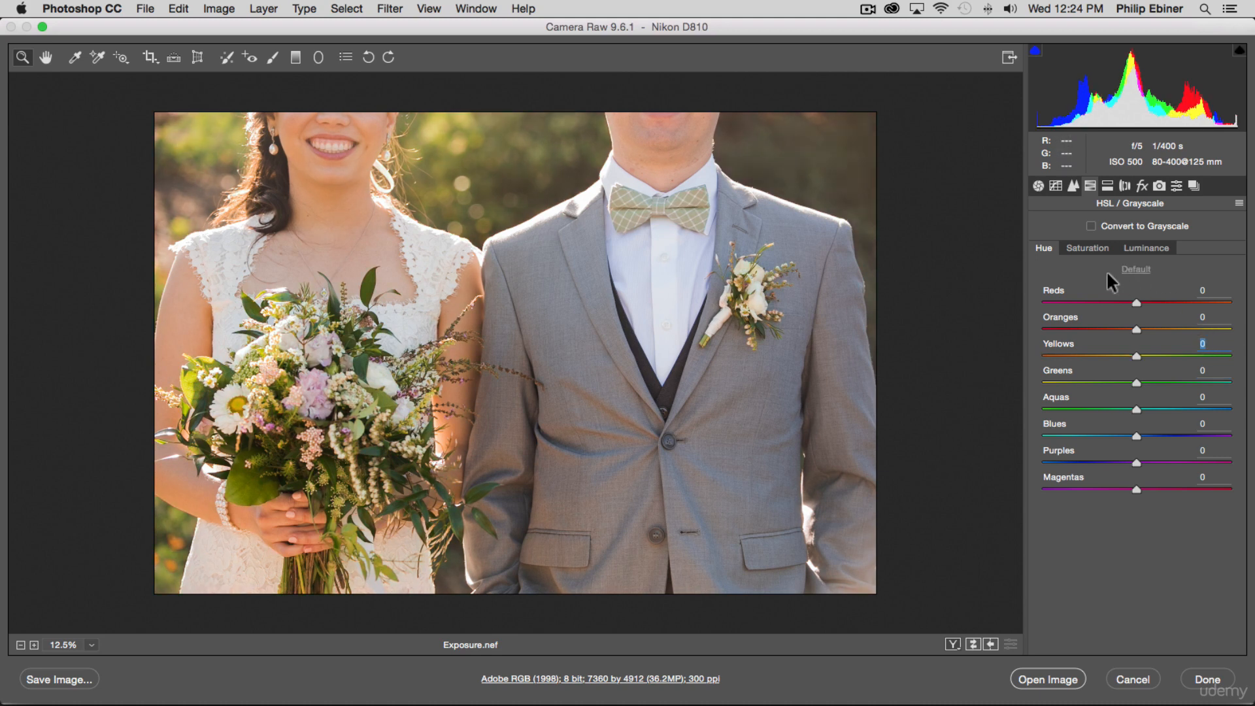
# Try Greens and Yellows at -100 saturation, and reset both to 0
pyautogui.click(1086, 247)
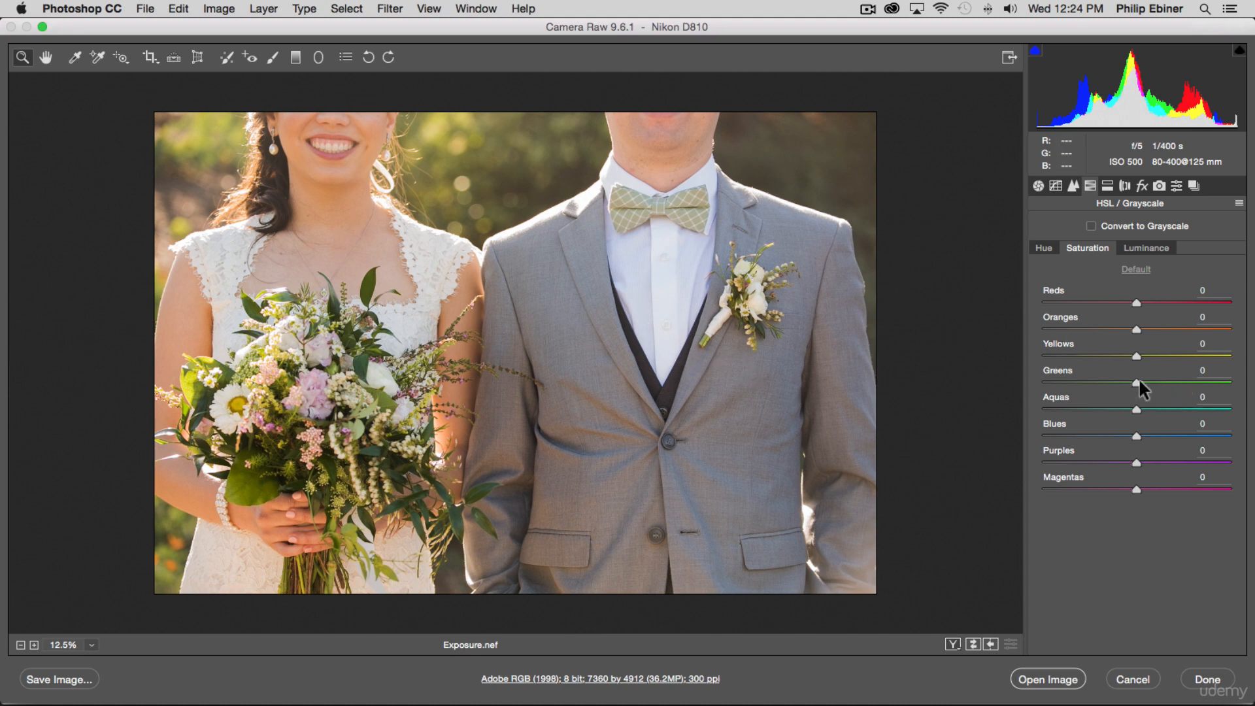
pyautogui.moveTo(1137, 382); pyautogui.dragTo(949, 392)
pyautogui.moveTo(1135, 356); pyautogui.dragTo(960, 362)
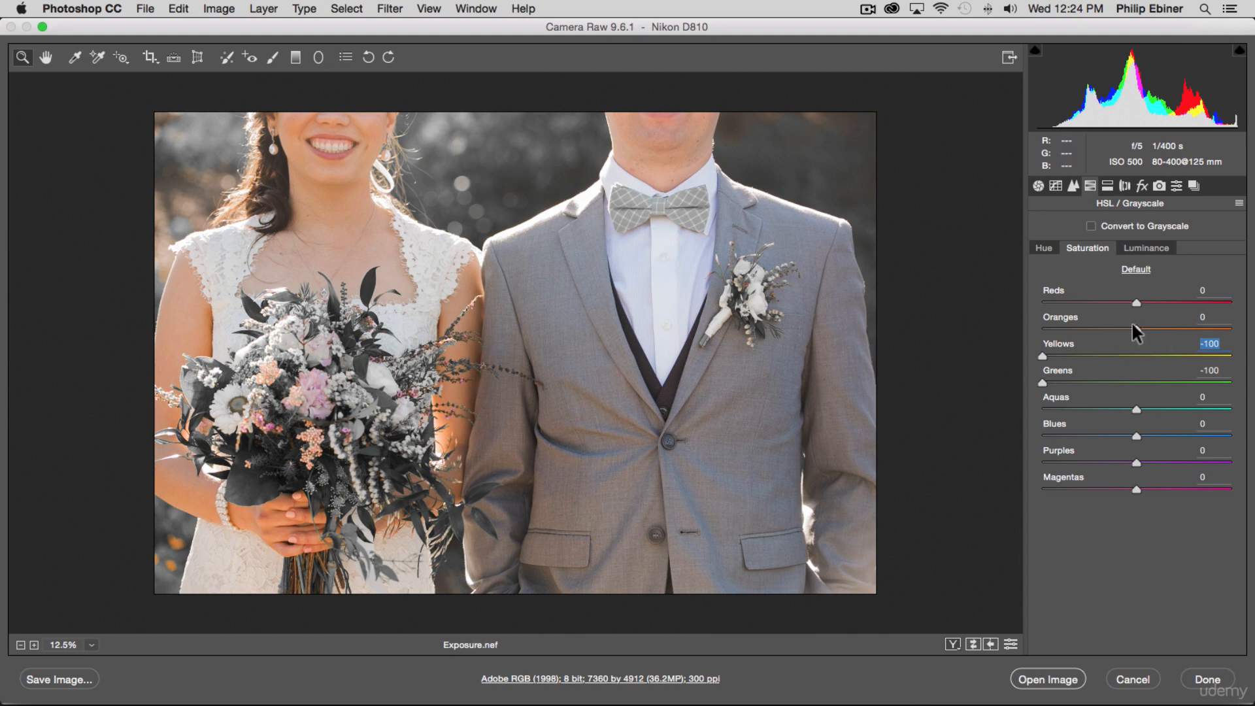
pyautogui.press('super+z')
pyautogui.press('super+z')
pyautogui.doubleClick(1044, 381)
pyautogui.doubleClick(1042, 355)
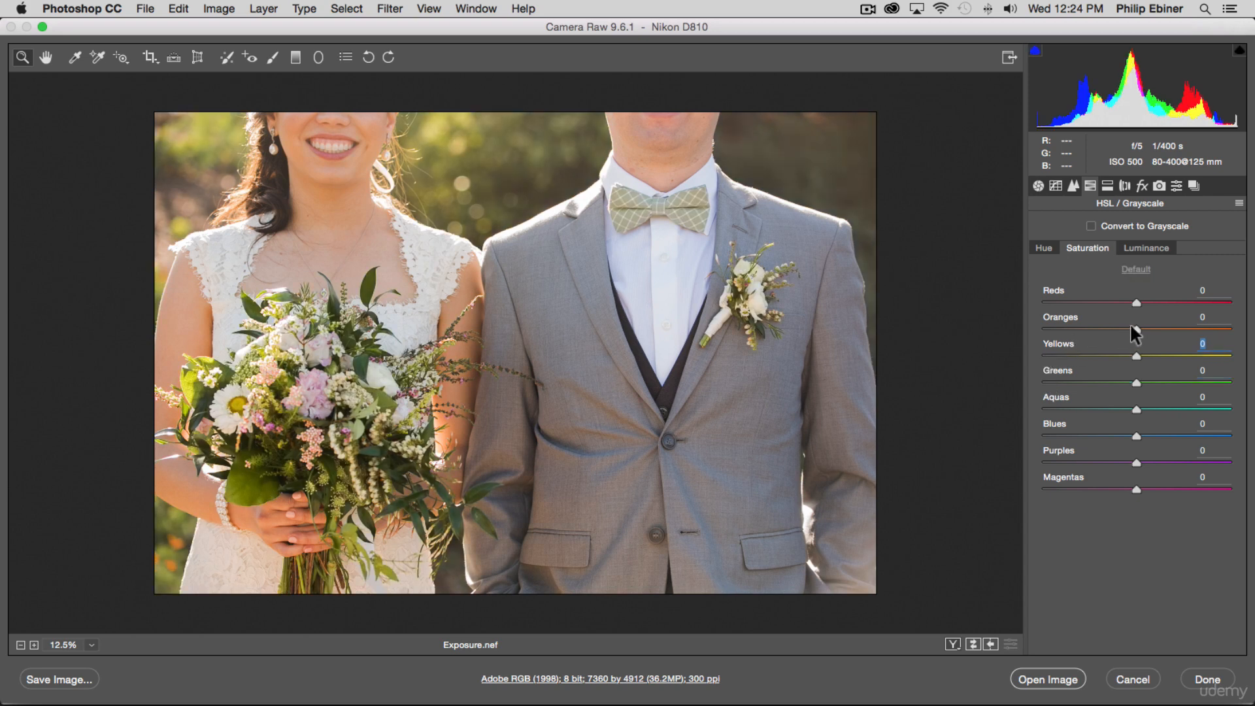
# Lower the HSL saturation to Oranges -100, Reds -100 and Yellows -61
pyautogui.moveTo(1135, 331); pyautogui.dragTo(936, 331)
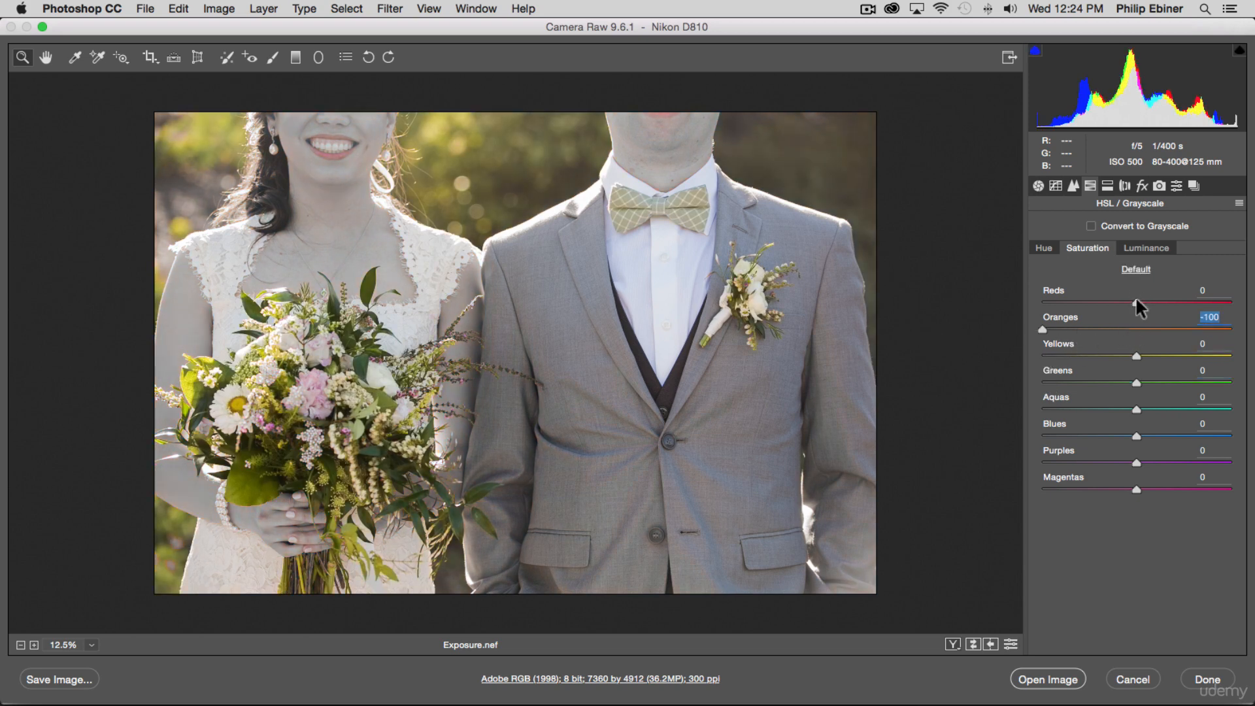
pyautogui.moveTo(1135, 297); pyautogui.dragTo(944, 300)
pyautogui.moveTo(1132, 353); pyautogui.dragTo(1073, 353)
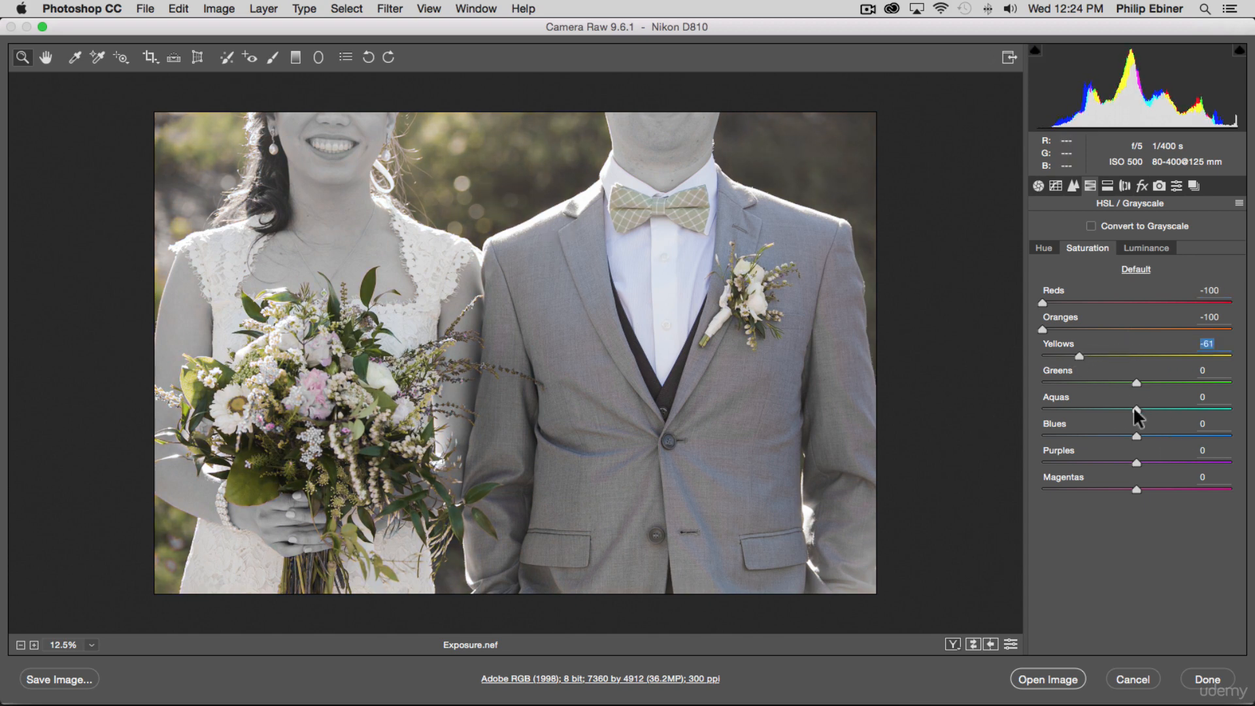
# Lower the HSL saturation of Aquas, Blues and Purples to -100, and reduce Magentas too
pyautogui.moveTo(1137, 406); pyautogui.dragTo(952, 404)
pyautogui.moveTo(1132, 431); pyautogui.dragTo(891, 434)
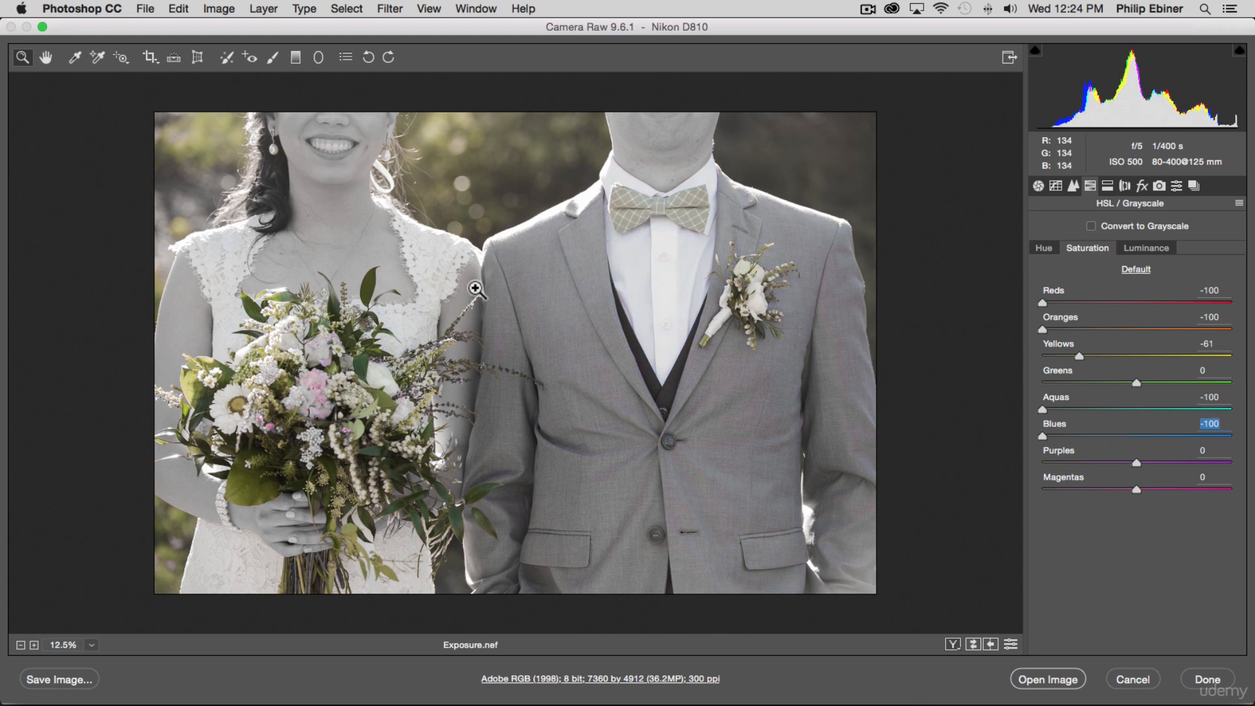
pyautogui.moveTo(1137, 463); pyautogui.dragTo(882, 463)
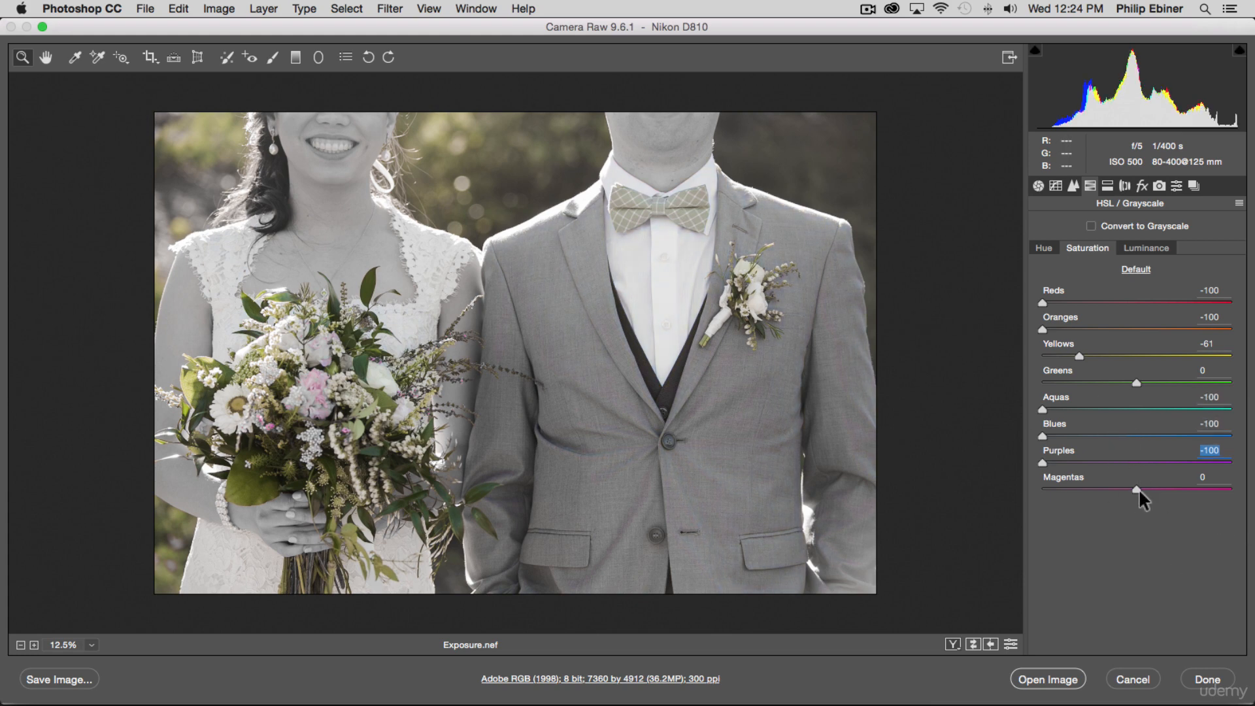
pyautogui.moveTo(1137, 489); pyautogui.dragTo(958, 490)
# Reset the HSL saturation of Magentas, Purples, Blues, Aquas, Yellows, Oranges and Reds to 0
pyautogui.doubleClick(1056, 467)
pyautogui.doubleClick(1045, 449)
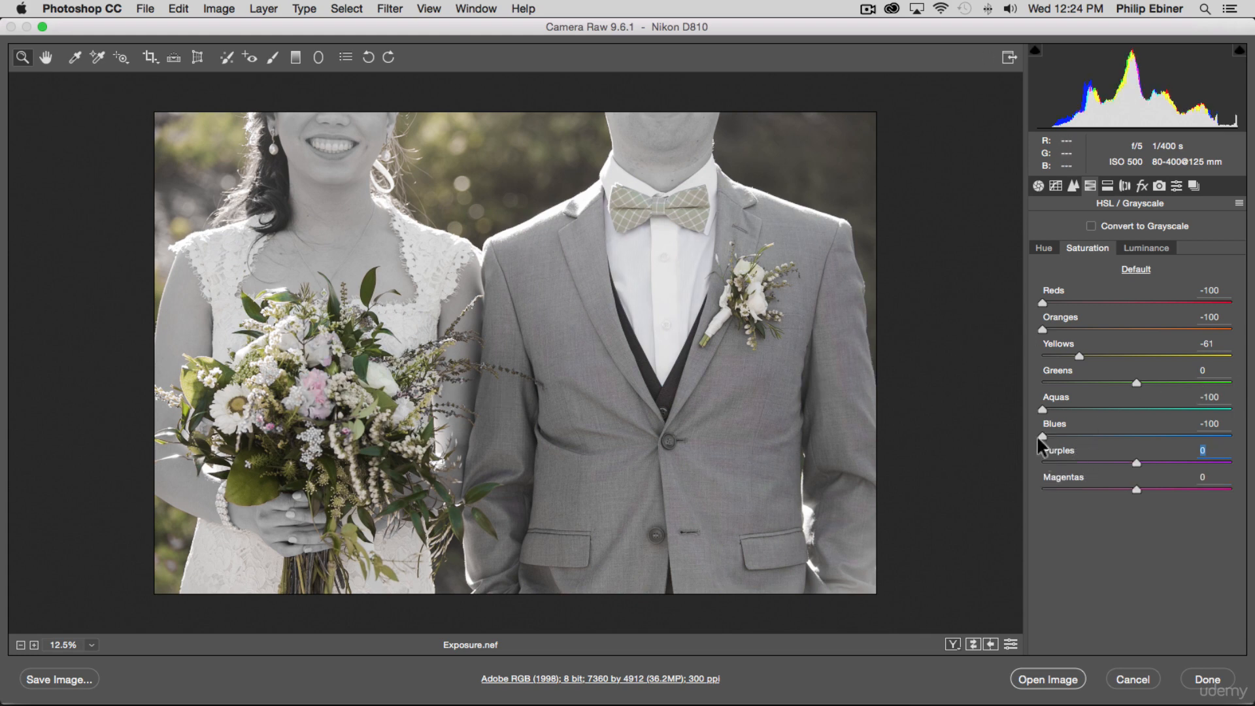
pyautogui.doubleClick(1039, 436)
pyautogui.doubleClick(1042, 407)
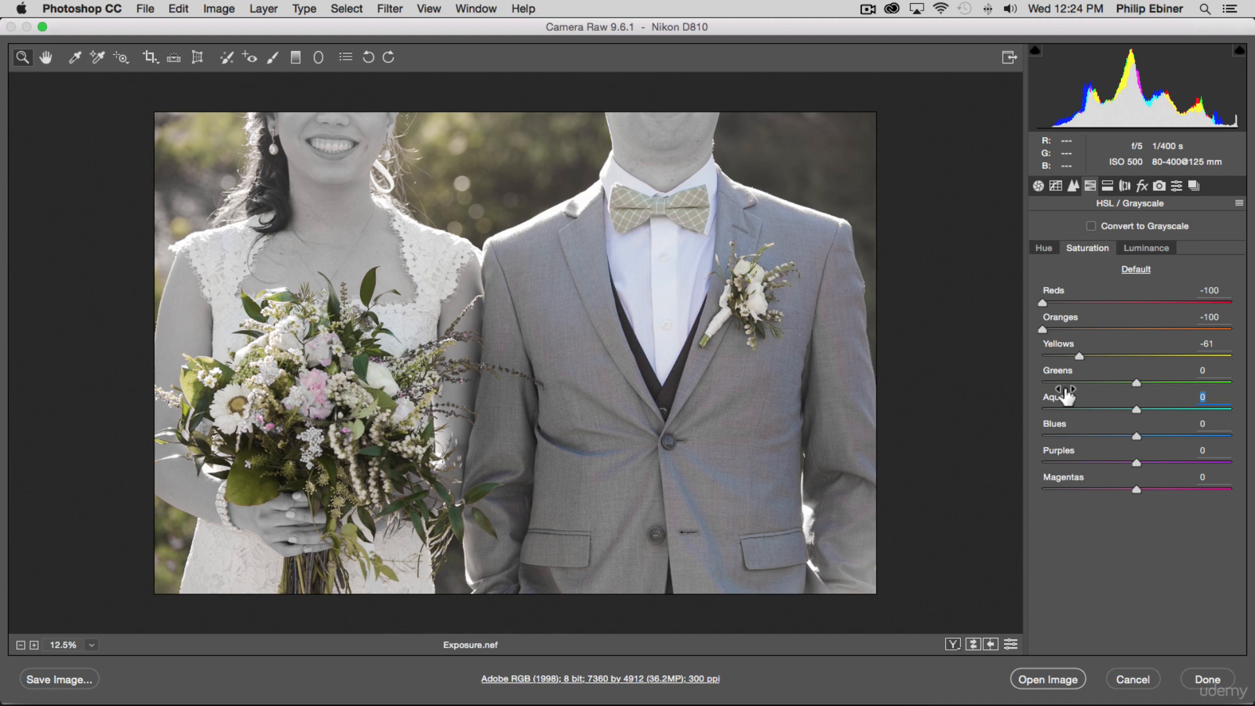
pyautogui.doubleClick(1079, 353)
pyautogui.doubleClick(1042, 324)
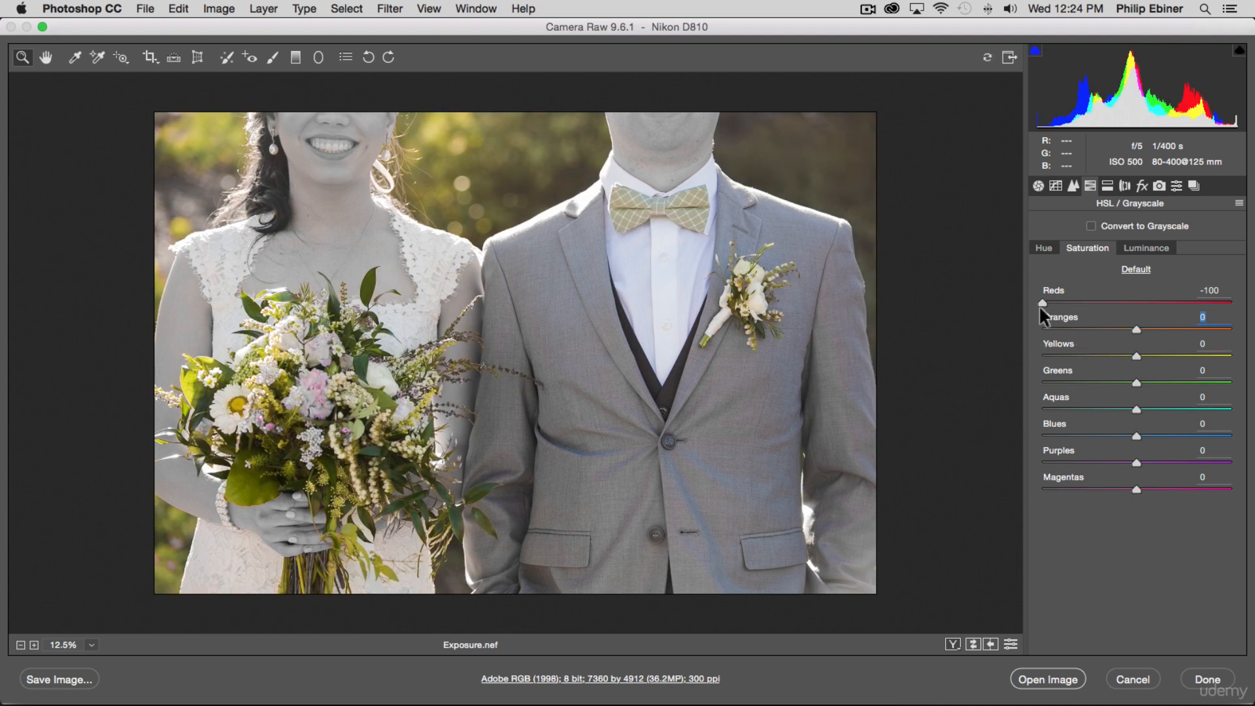
pyautogui.doubleClick(1043, 303)
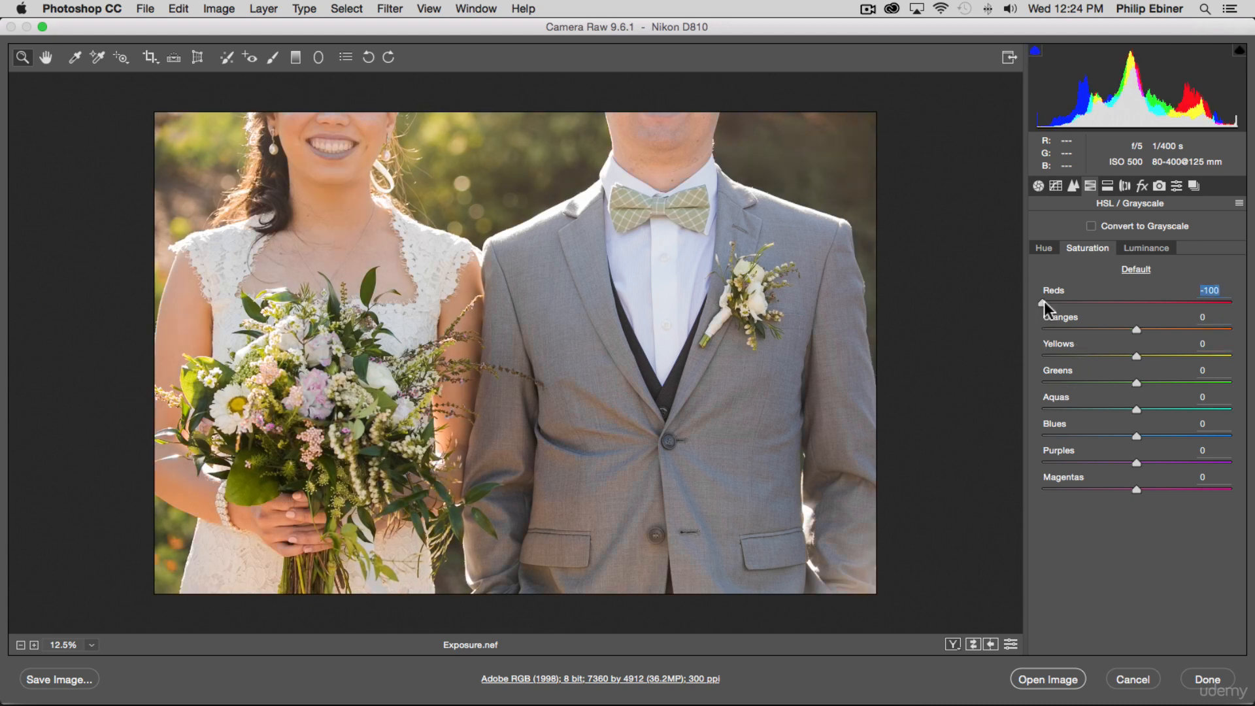
# Try the HSL luminance of Greens at +70 and Yellows at +100, resetting each to 0
pyautogui.click(1151, 251)
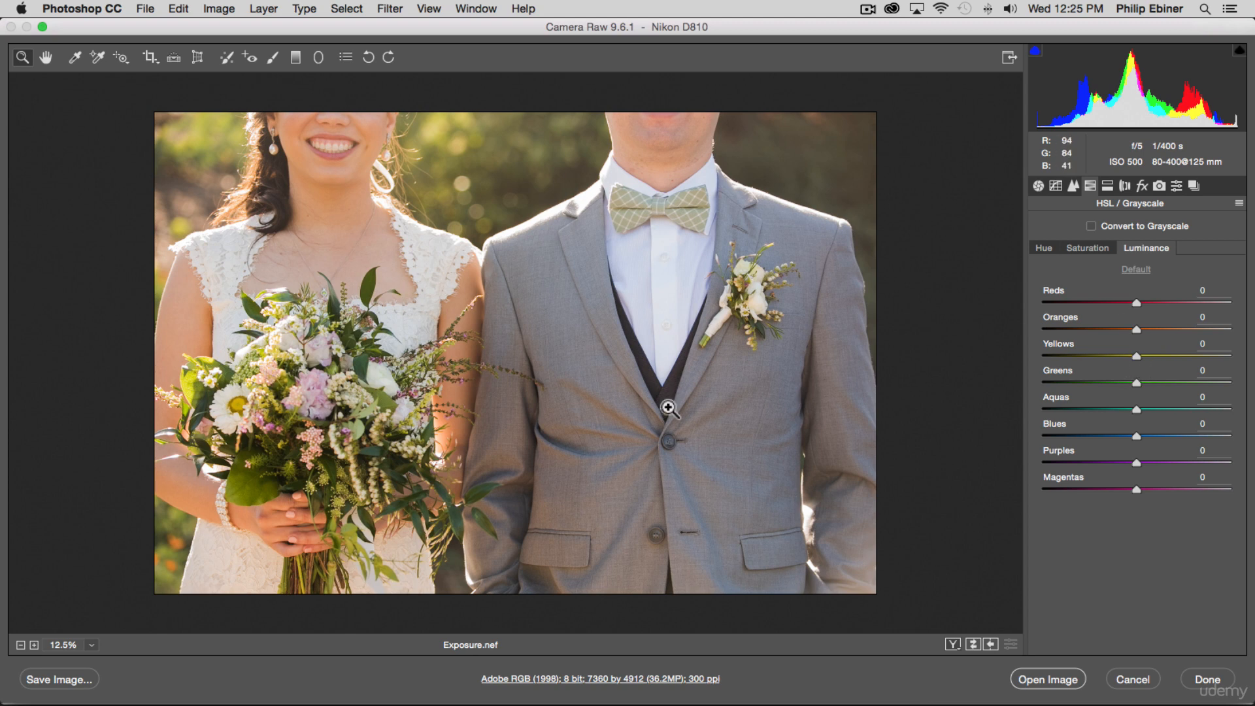
pyautogui.moveTo(1142, 384); pyautogui.dragTo(1201, 376)
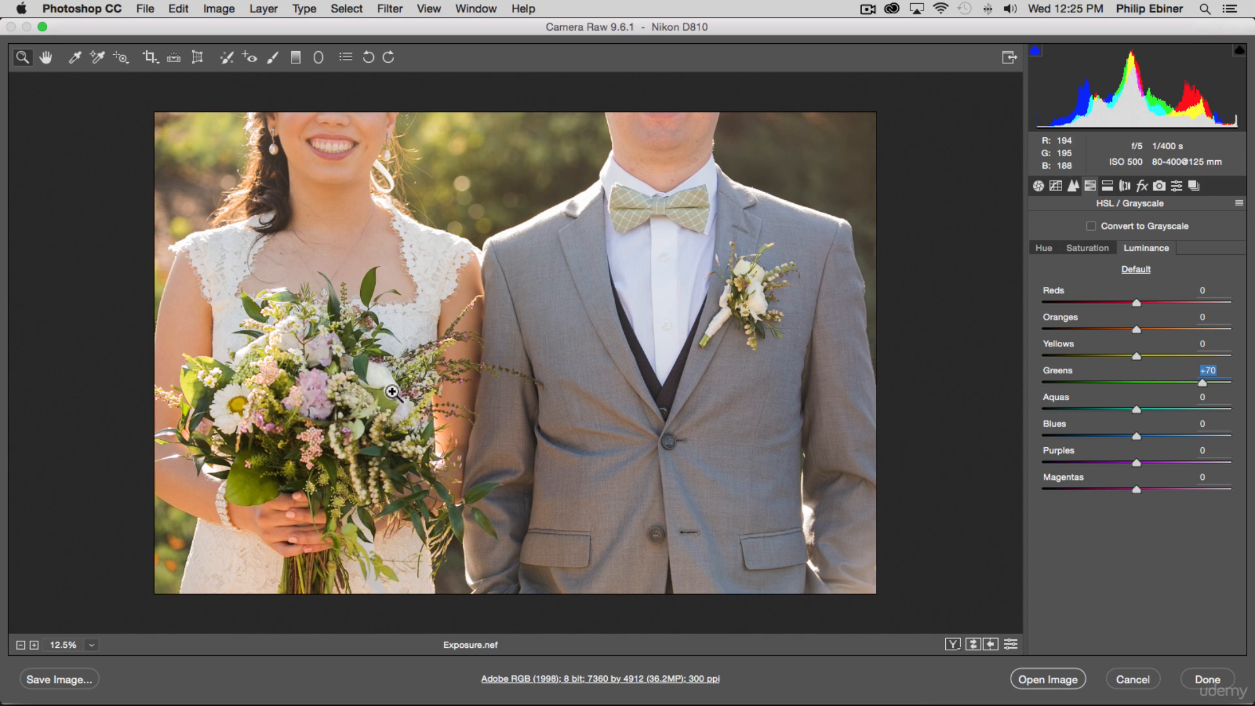
pyautogui.write('0')
pyautogui.press('Return')
pyautogui.moveTo(1140, 353); pyautogui.dragTo(1238, 354)
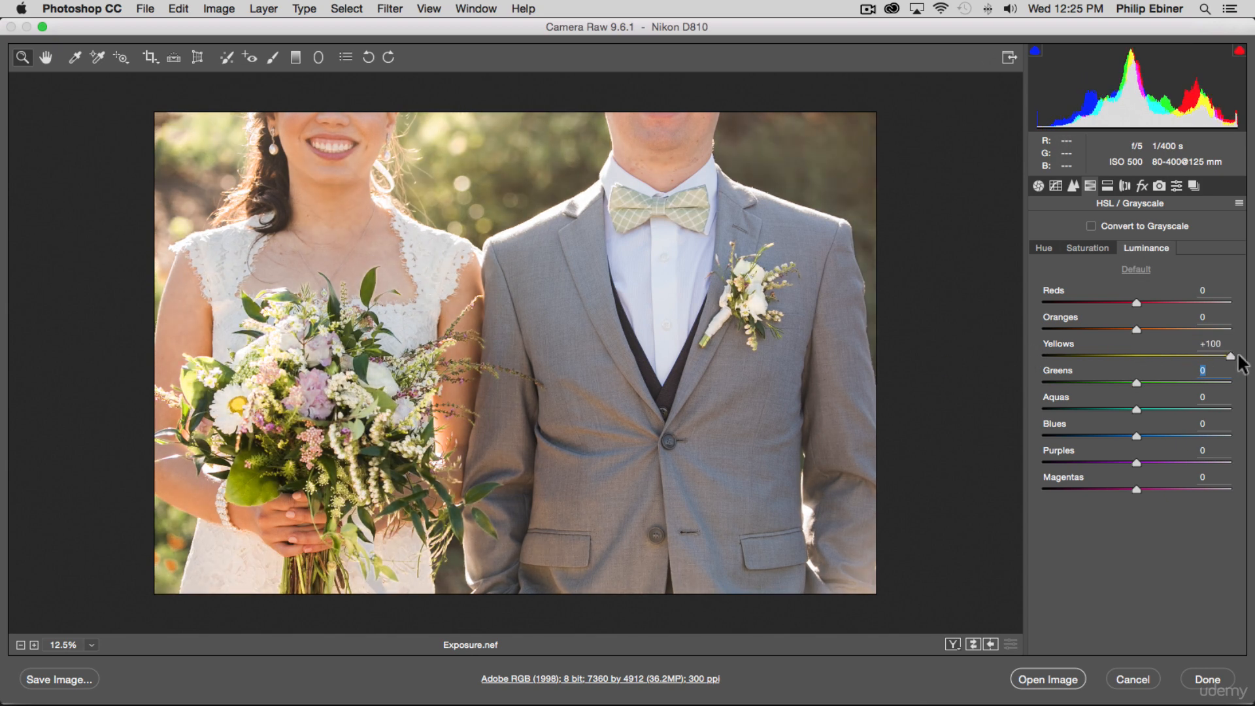
pyautogui.doubleClick(1232, 356)
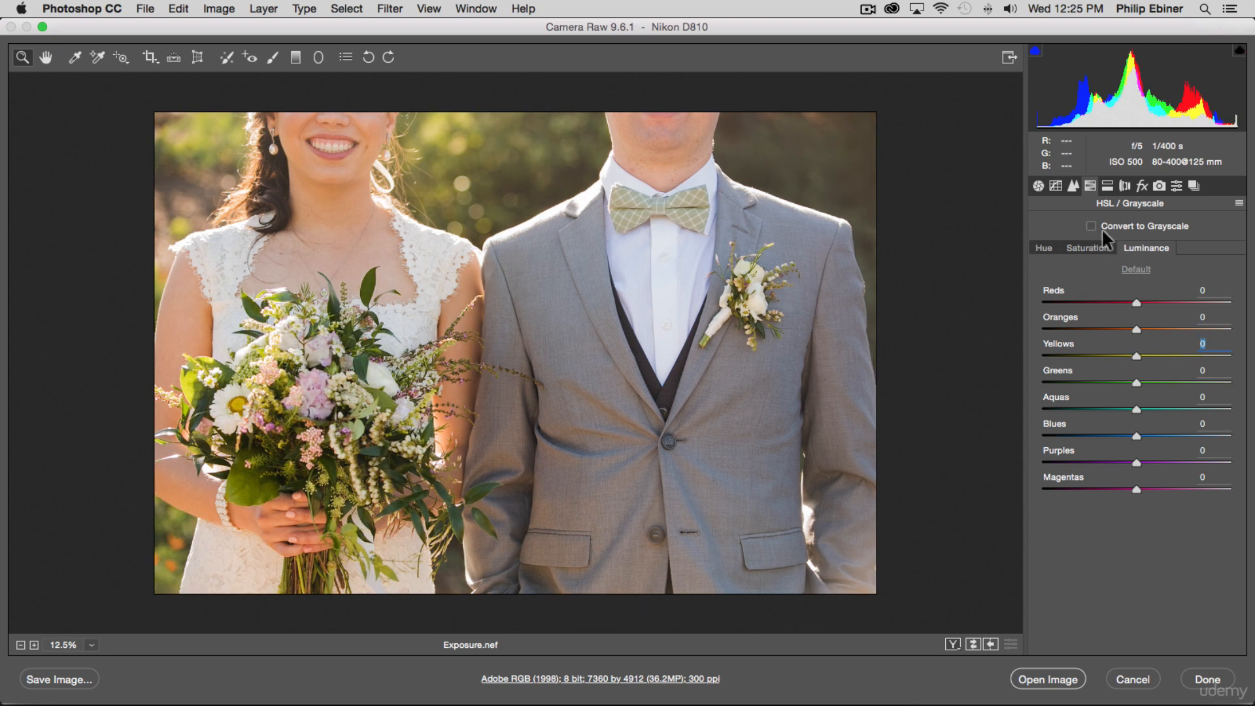
# Try split toning on the highlights with hue 0 and saturation 39
pyautogui.click(1091, 226)
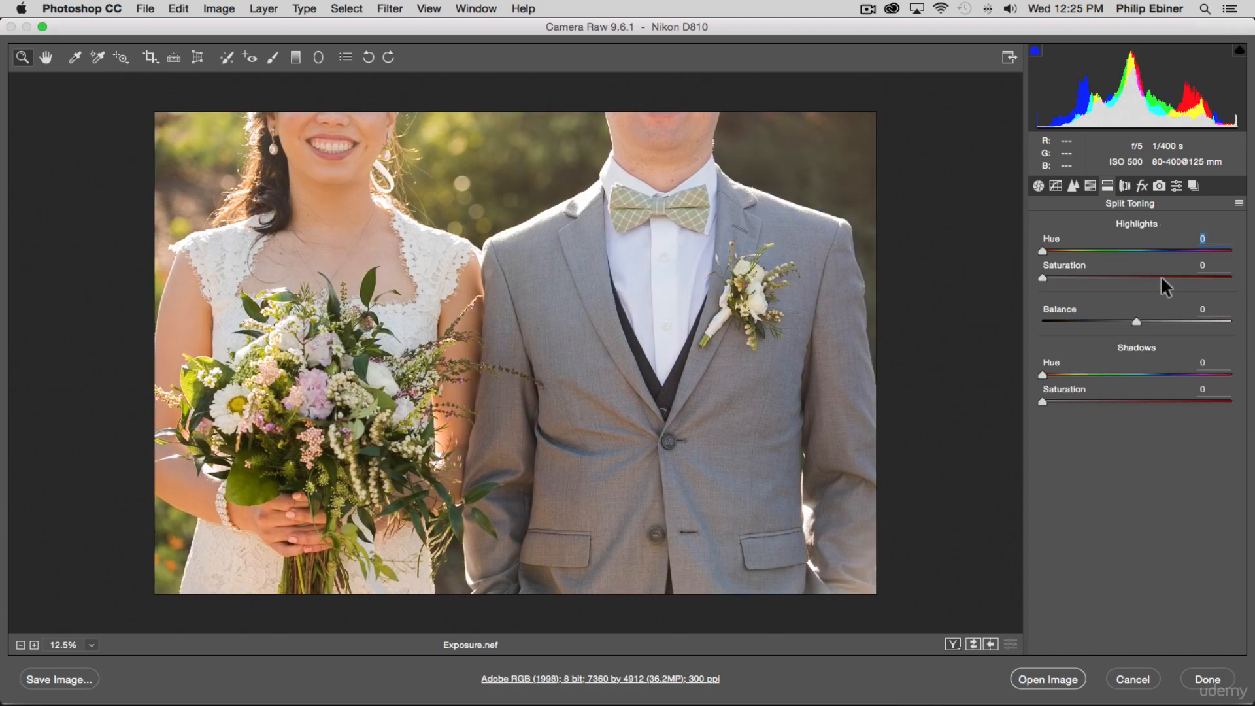
pyautogui.moveTo(1043, 249); pyautogui.dragTo(1141, 251)
pyautogui.doubleClick(1049, 249)
pyautogui.moveTo(1043, 276)
pyautogui.mouseDown()
pyautogui.moveTo(1188, 277)
pyautogui.moveTo(1046, 276)
pyautogui.mouseUp()
pyautogui.moveTo(1142, 276); pyautogui.dragTo(1115, 277)
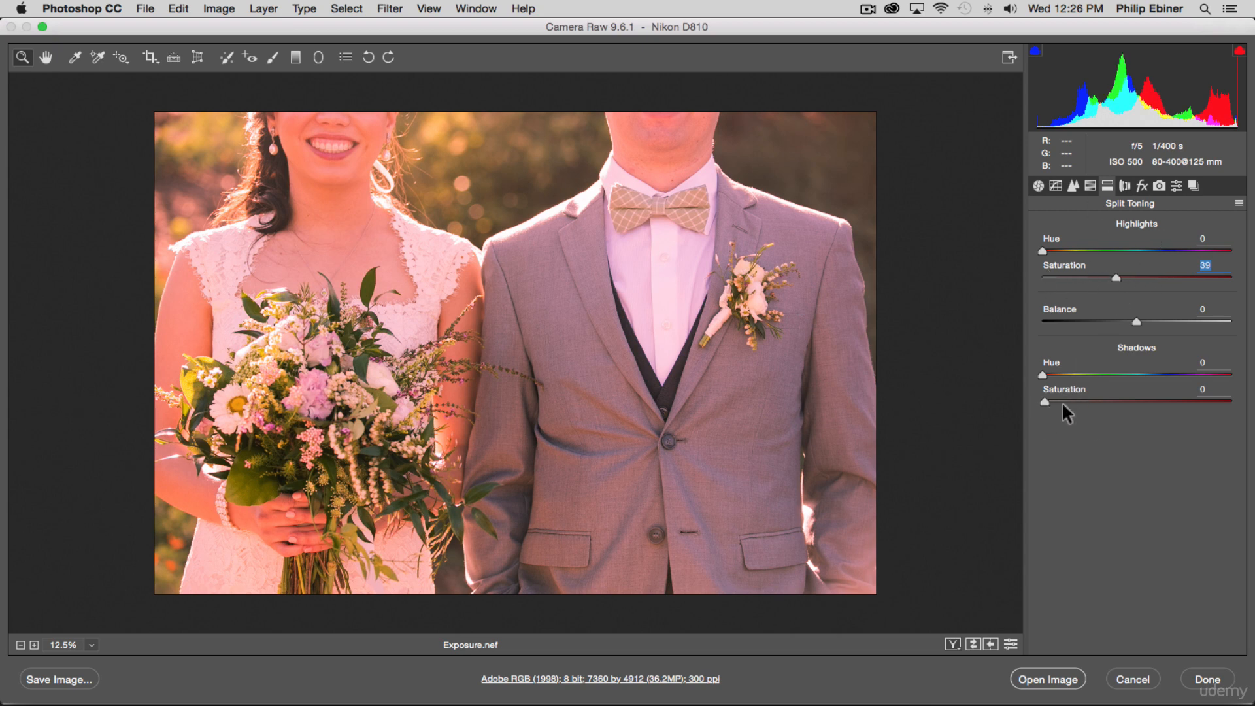
# Try tinting the shadows with saturation 53 and hue 168, and shift the highlights hue to 293
pyautogui.moveTo(1062, 402); pyautogui.dragTo(1142, 402)
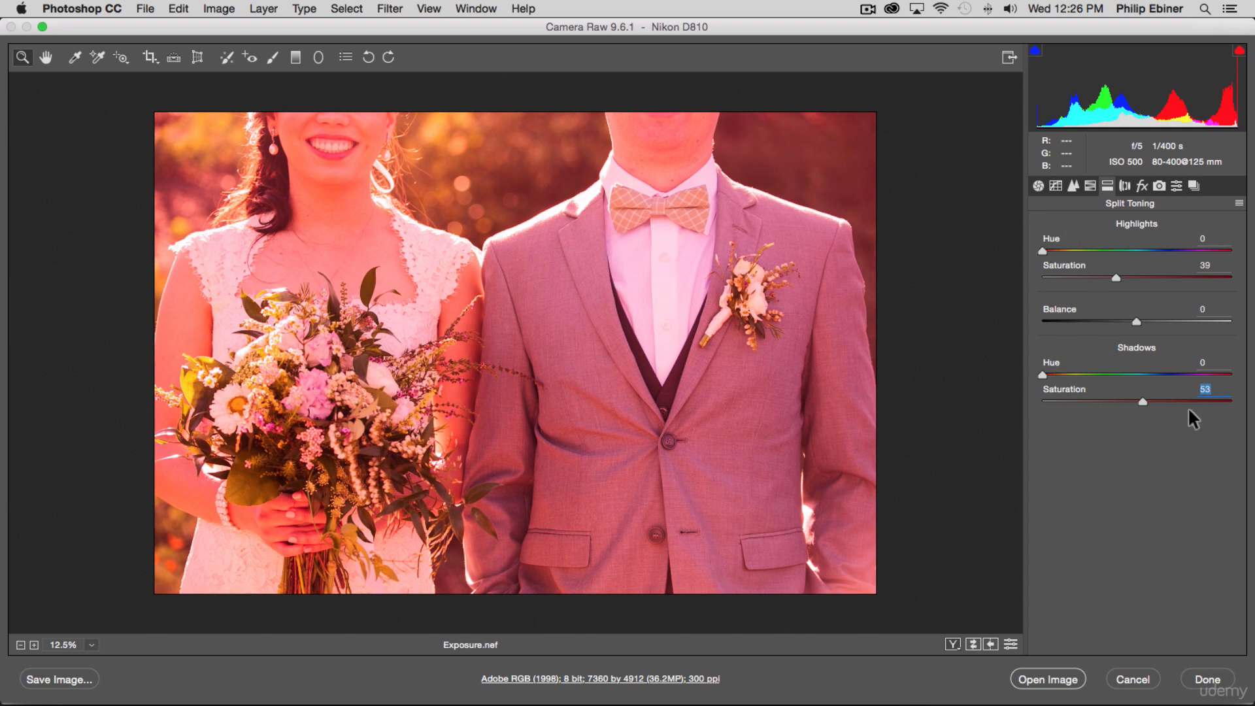
pyautogui.moveTo(1044, 374); pyautogui.dragTo(1130, 374)
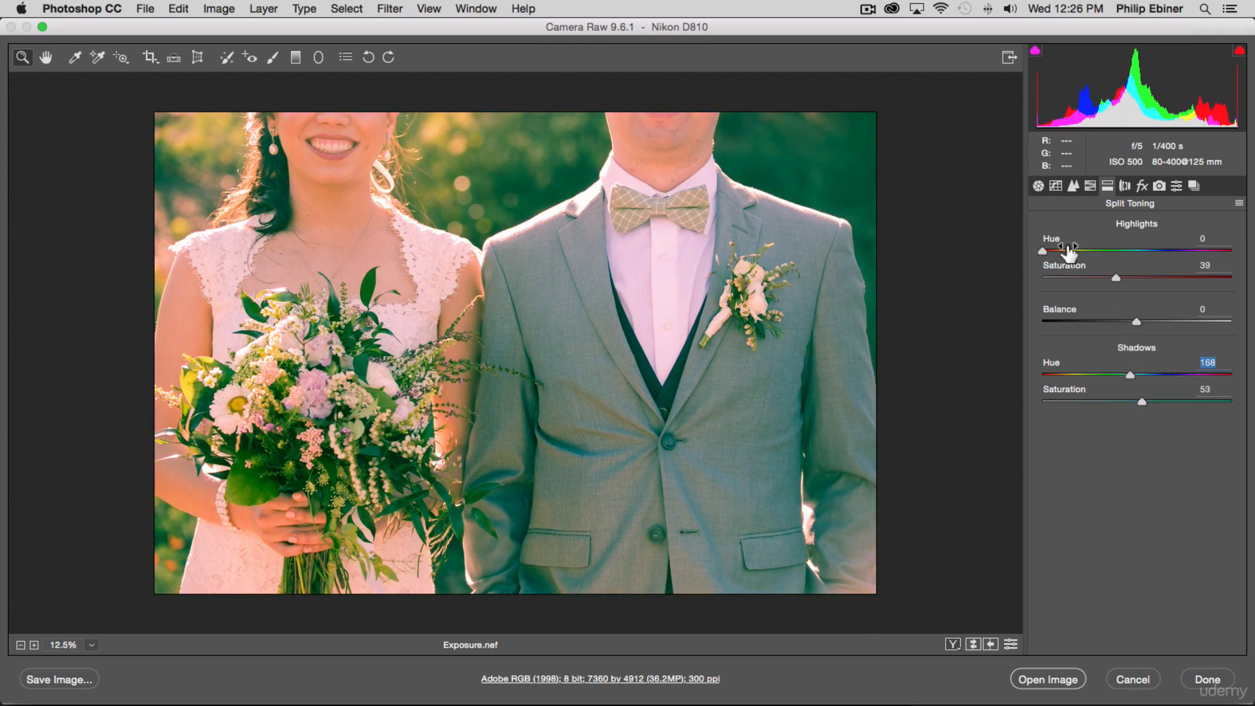
pyautogui.moveTo(1041, 251)
pyautogui.mouseDown()
pyautogui.moveTo(1127, 253)
pyautogui.moveTo(1042, 251)
pyautogui.mouseUp()
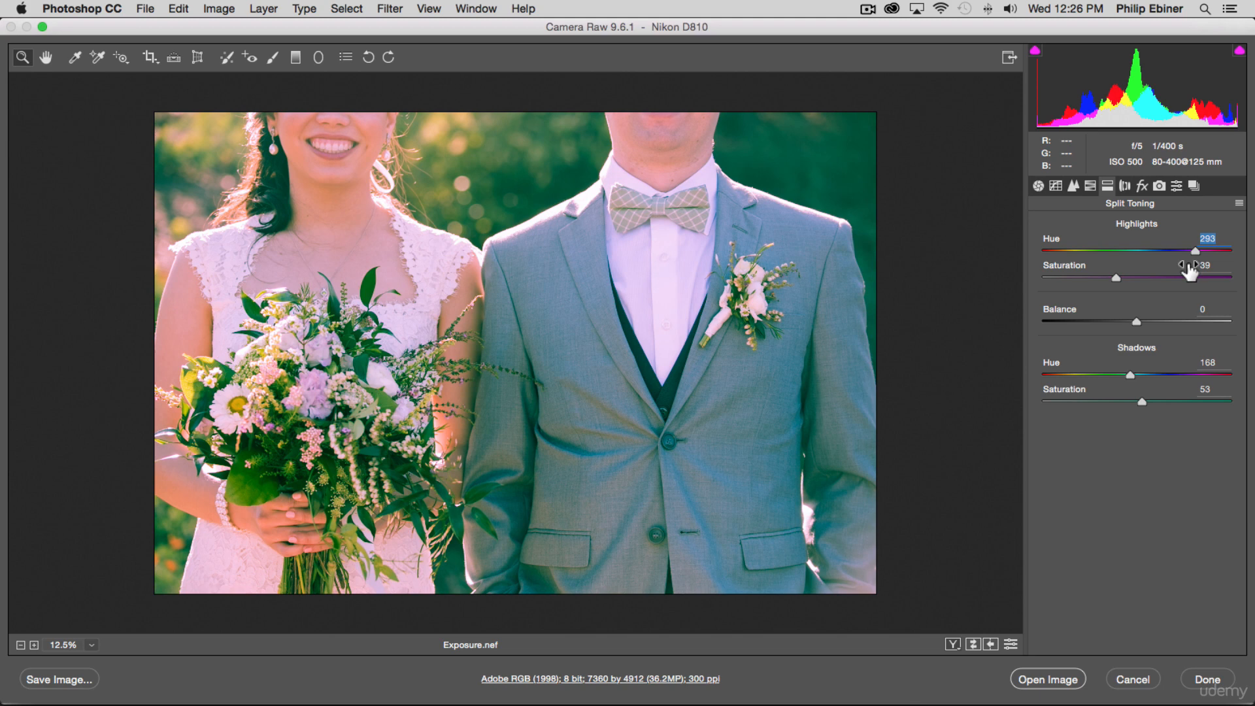
# Reset the split toning highlights saturation and the shadows hue and saturation to 0
pyautogui.doubleClick(1114, 277)
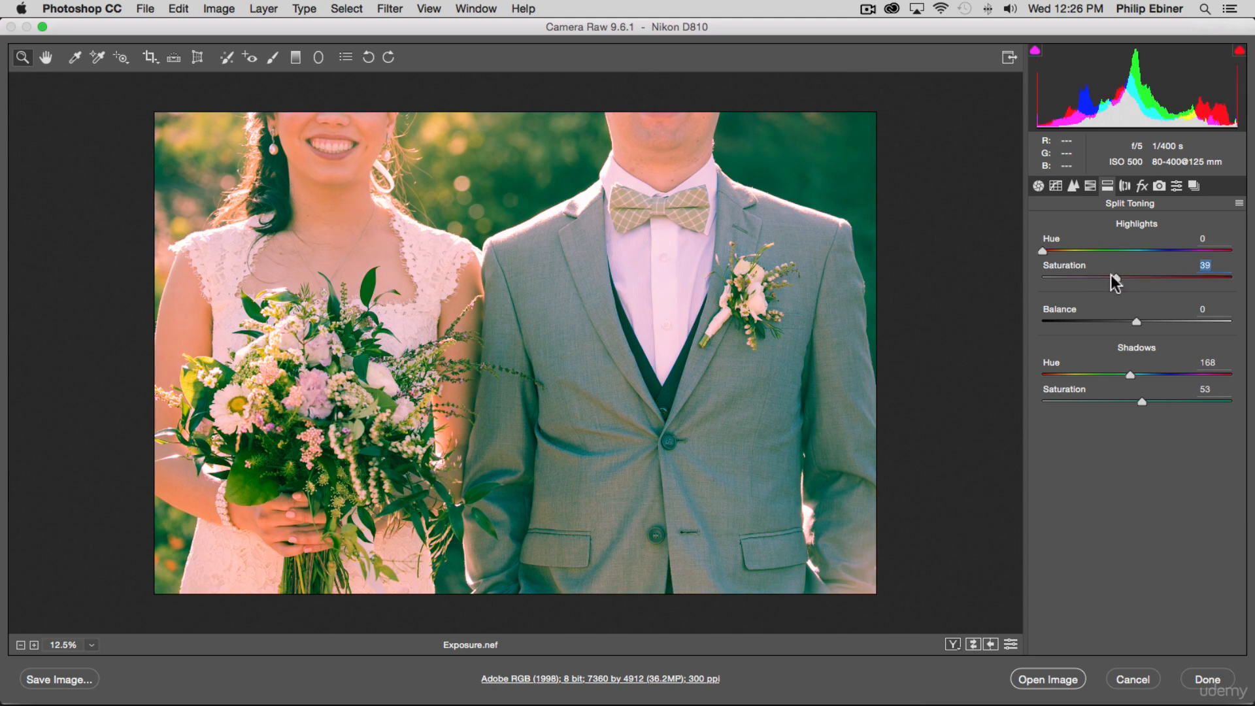
pyautogui.moveTo(1130, 374); pyautogui.dragTo(1127, 374)
pyautogui.doubleClick(1127, 374)
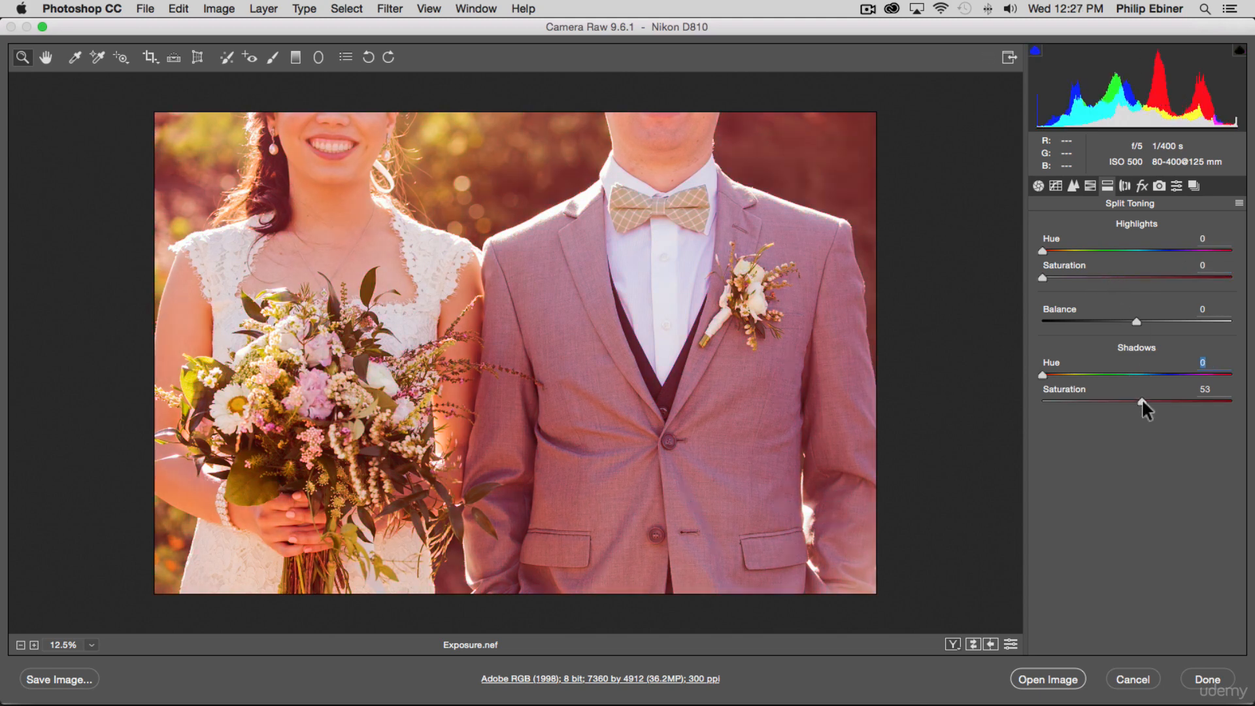
pyautogui.doubleClick(1142, 401)
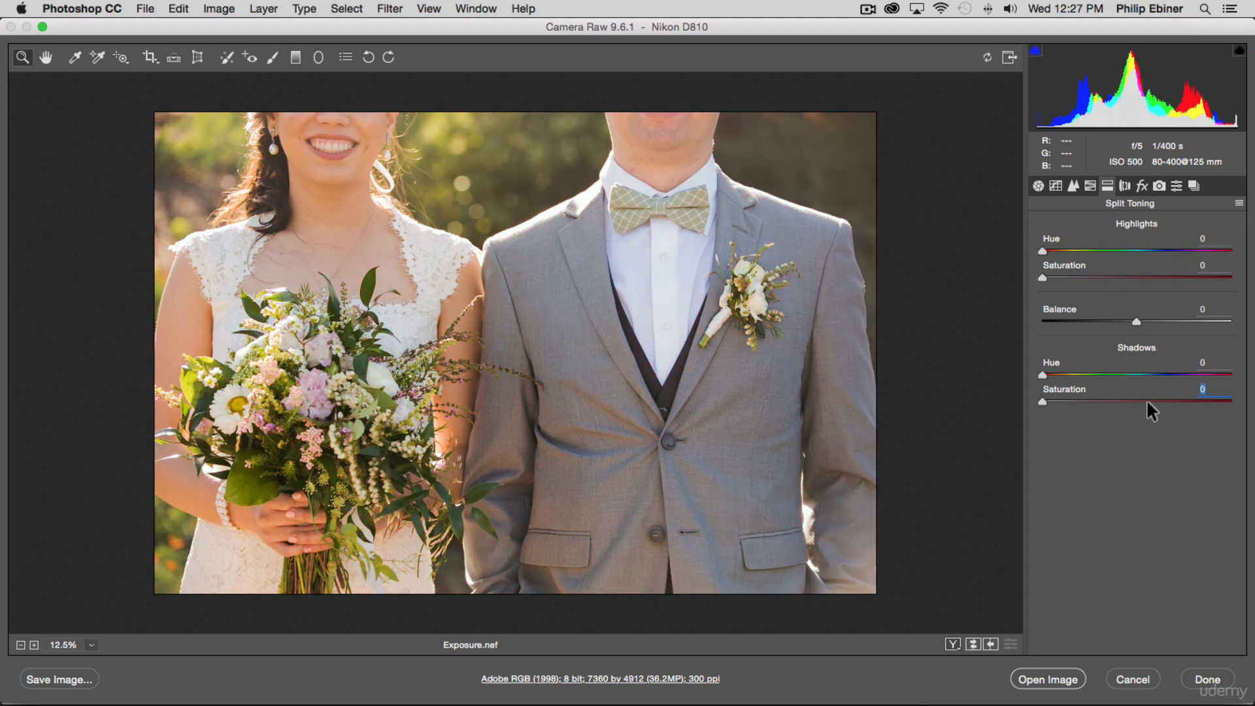
# Compare the photo with and without lens profile corrections, and leave the profile corrections enabled
pyautogui.click(1126, 187)
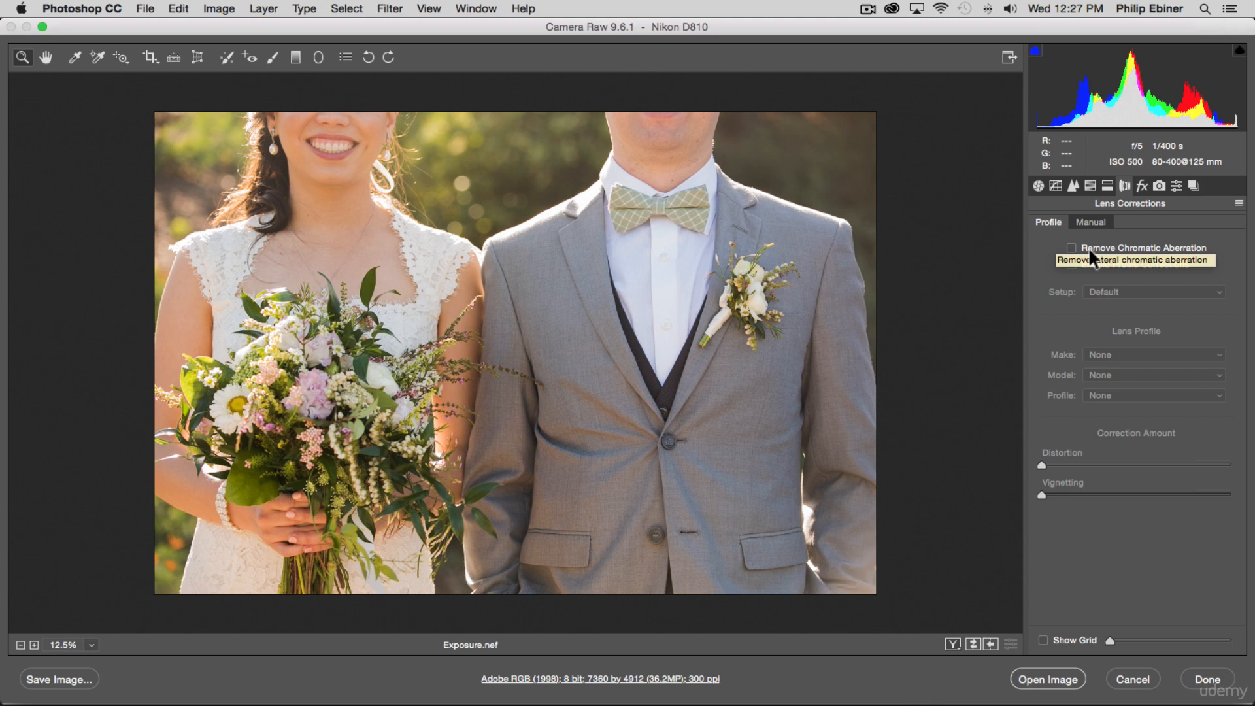
pyautogui.click(1071, 263)
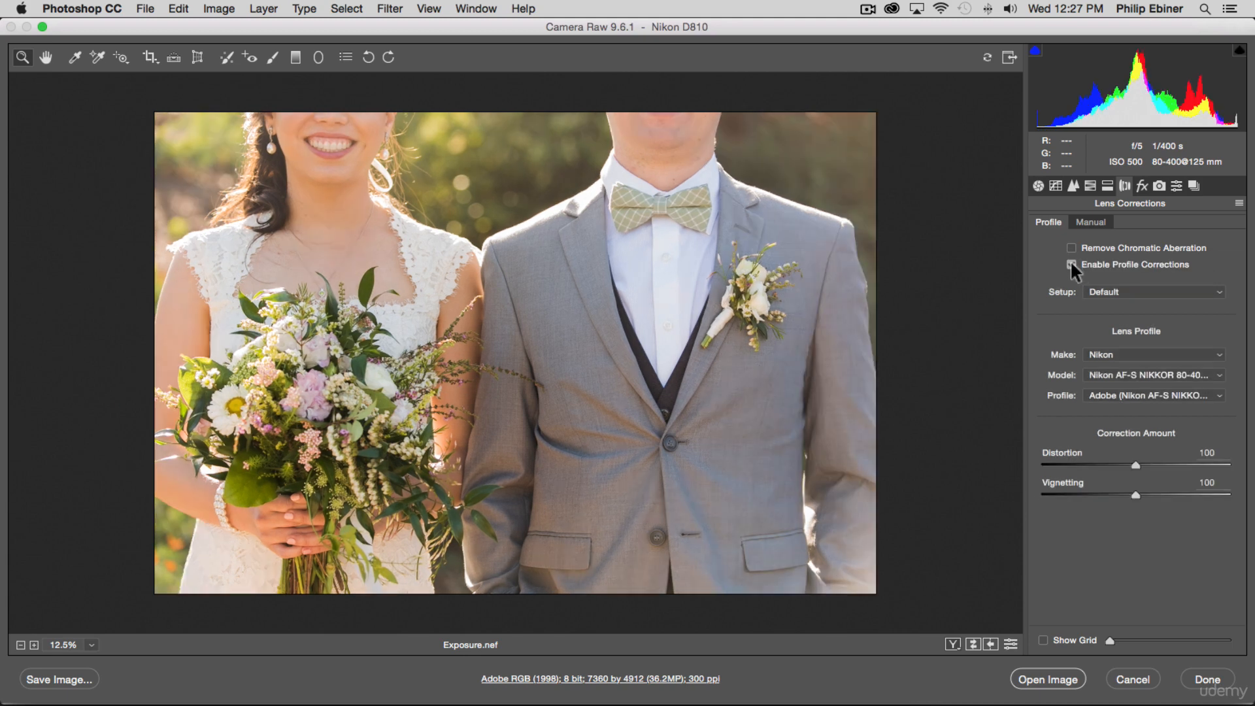
pyautogui.click(1068, 262)
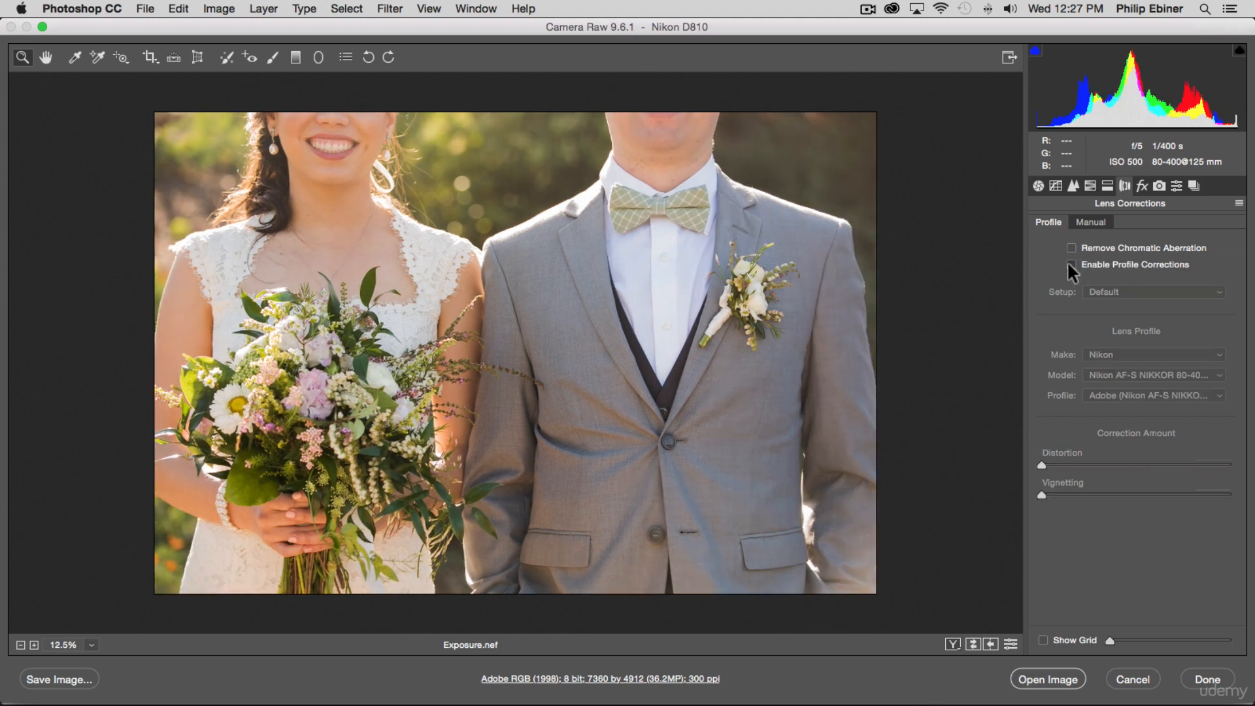
pyautogui.click(1067, 262)
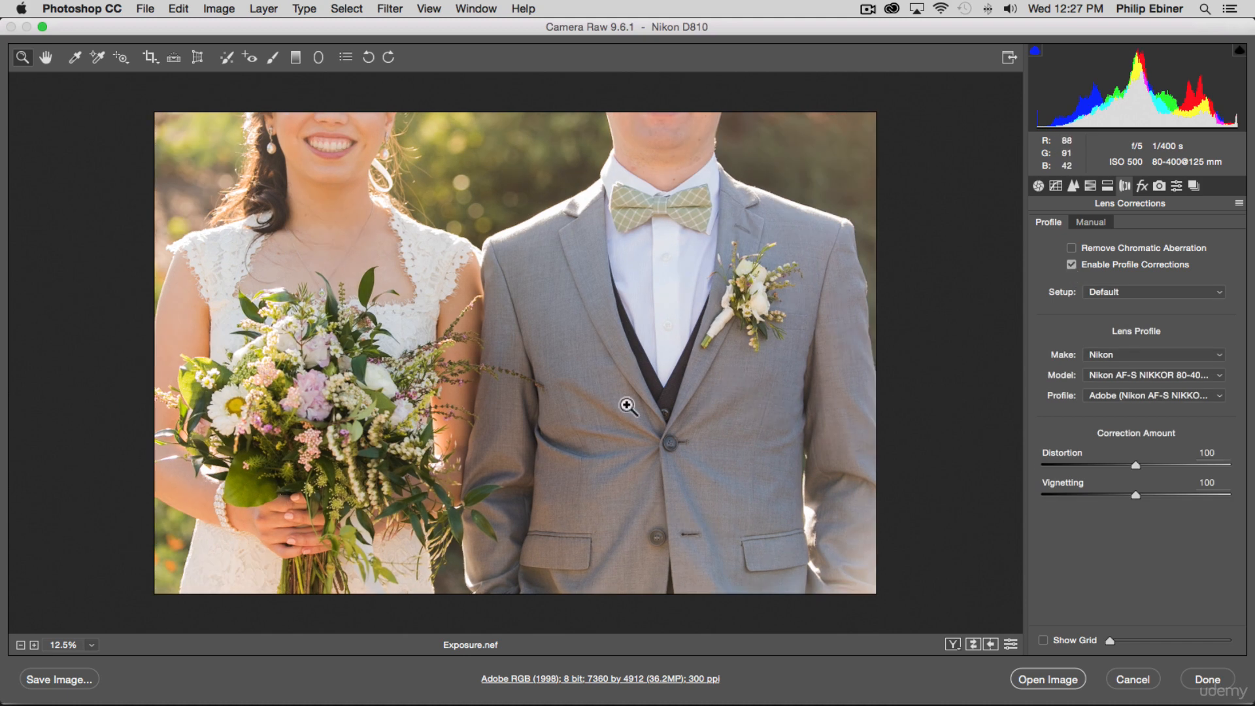
pyautogui.click(1071, 265)
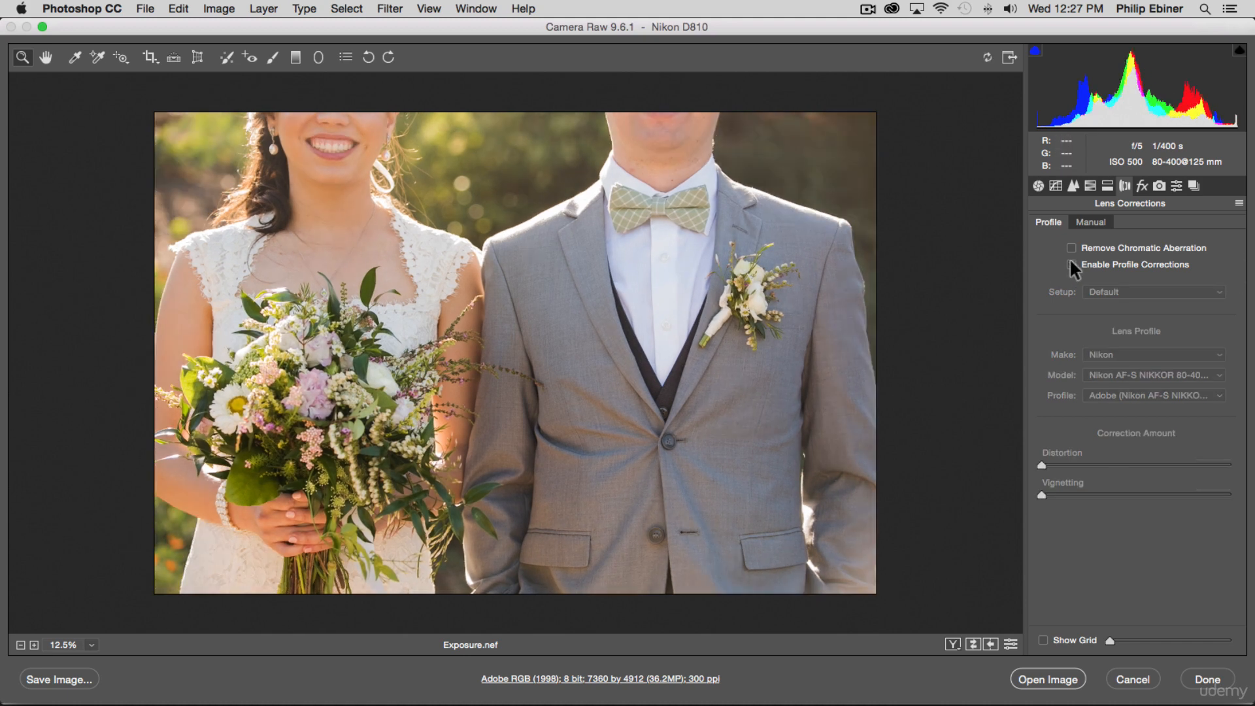
pyautogui.click(1071, 264)
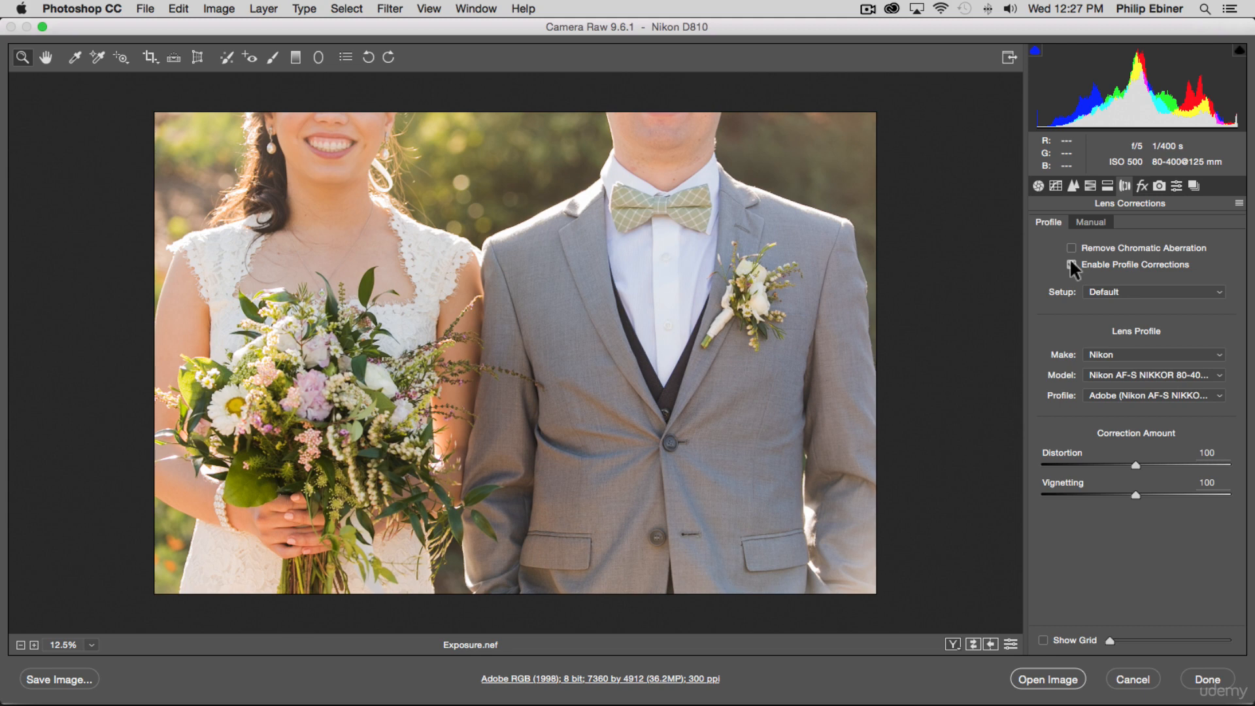
pyautogui.click(1071, 265)
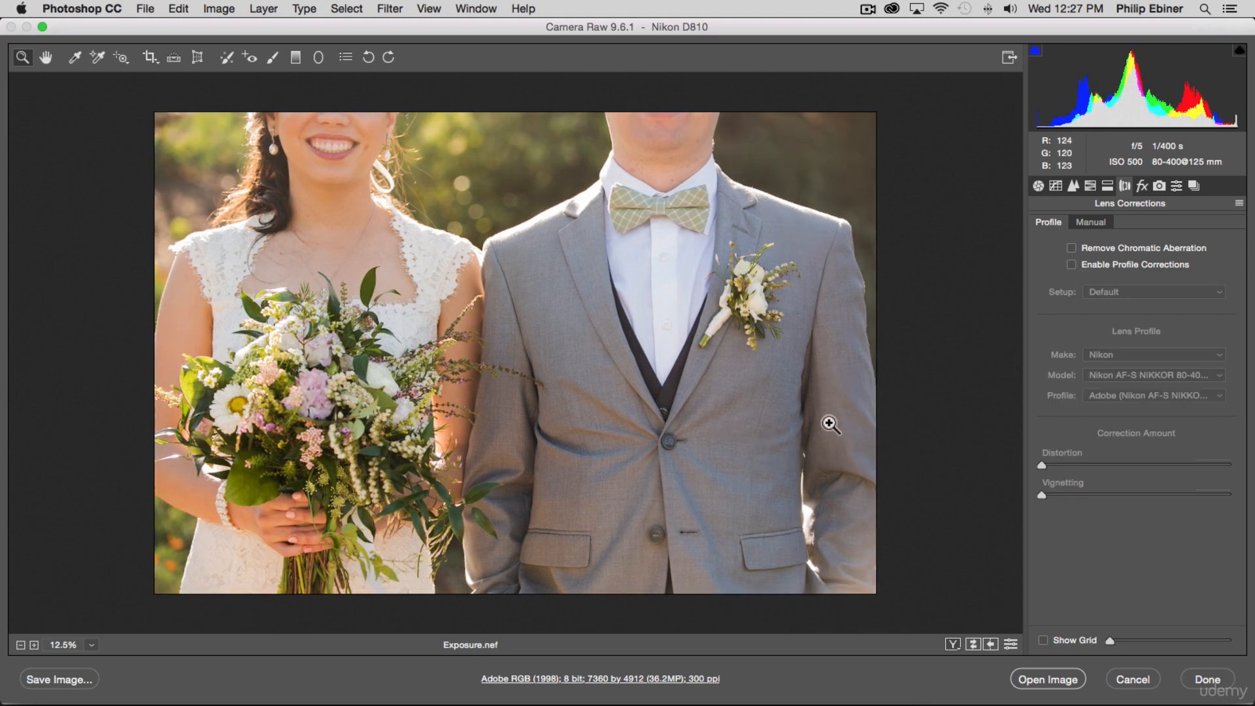
pyautogui.click(1070, 263)
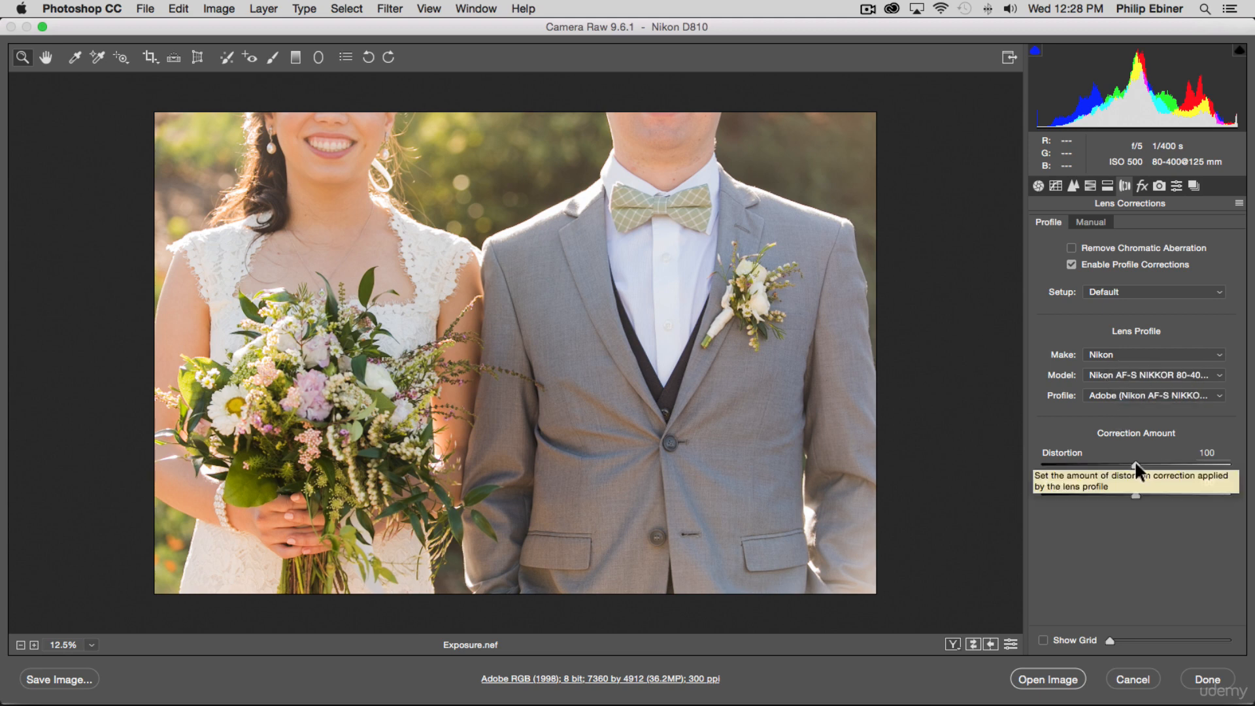
# Try the lens correction amounts at Distortion 0 and Vignetting 200, and reset both to 100
pyautogui.moveTo(1135, 464); pyautogui.dragTo(940, 466)
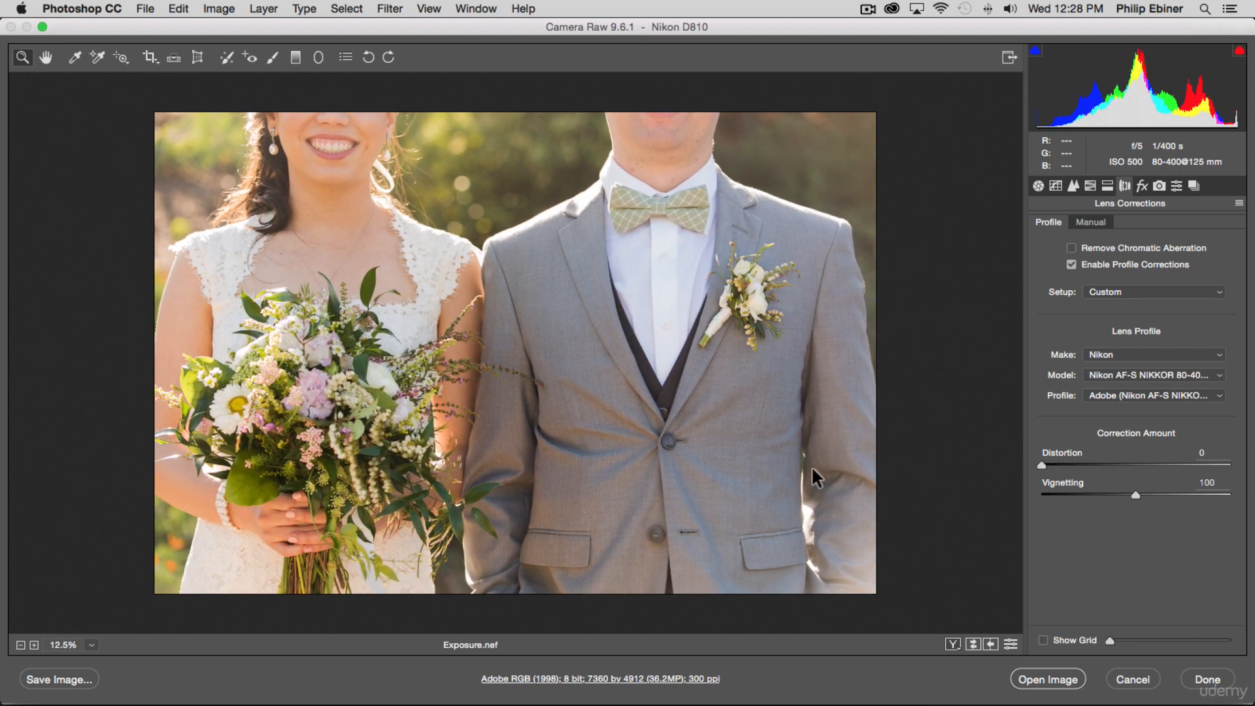
pyautogui.moveTo(812, 468); pyautogui.dragTo(812, 468)
pyautogui.moveTo(1135, 495); pyautogui.dragTo(1242, 500)
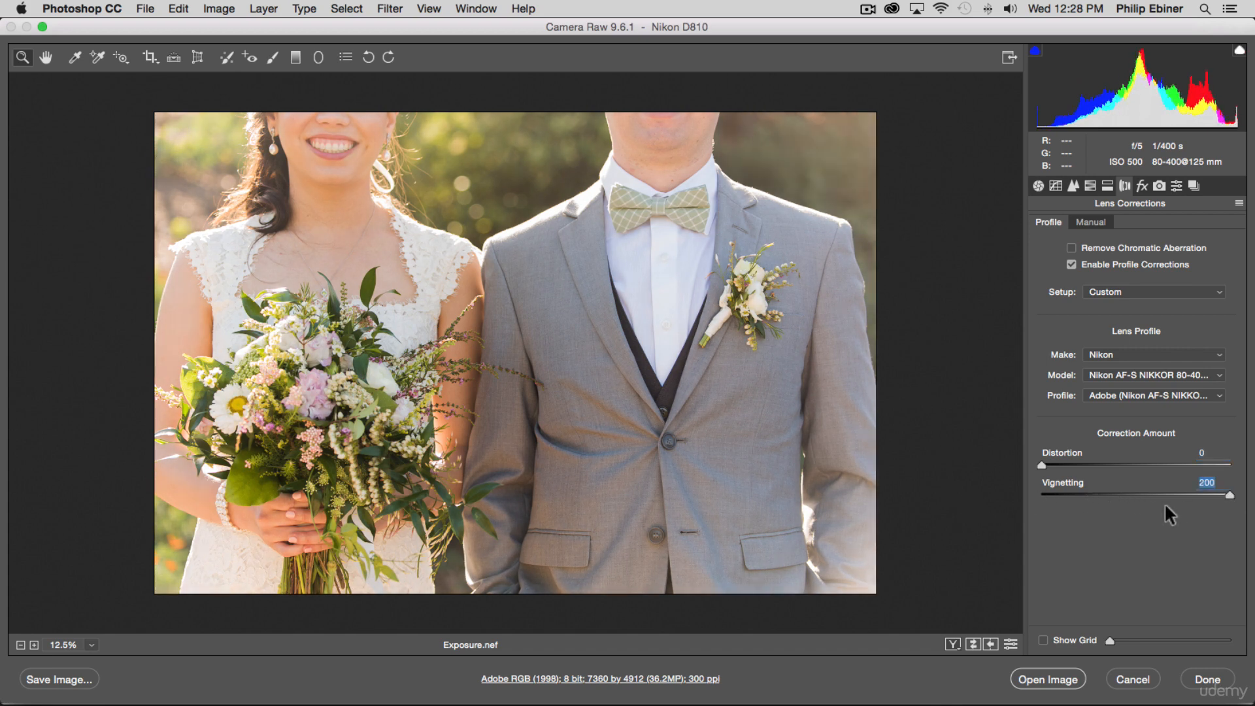
pyautogui.doubleClick(1230, 495)
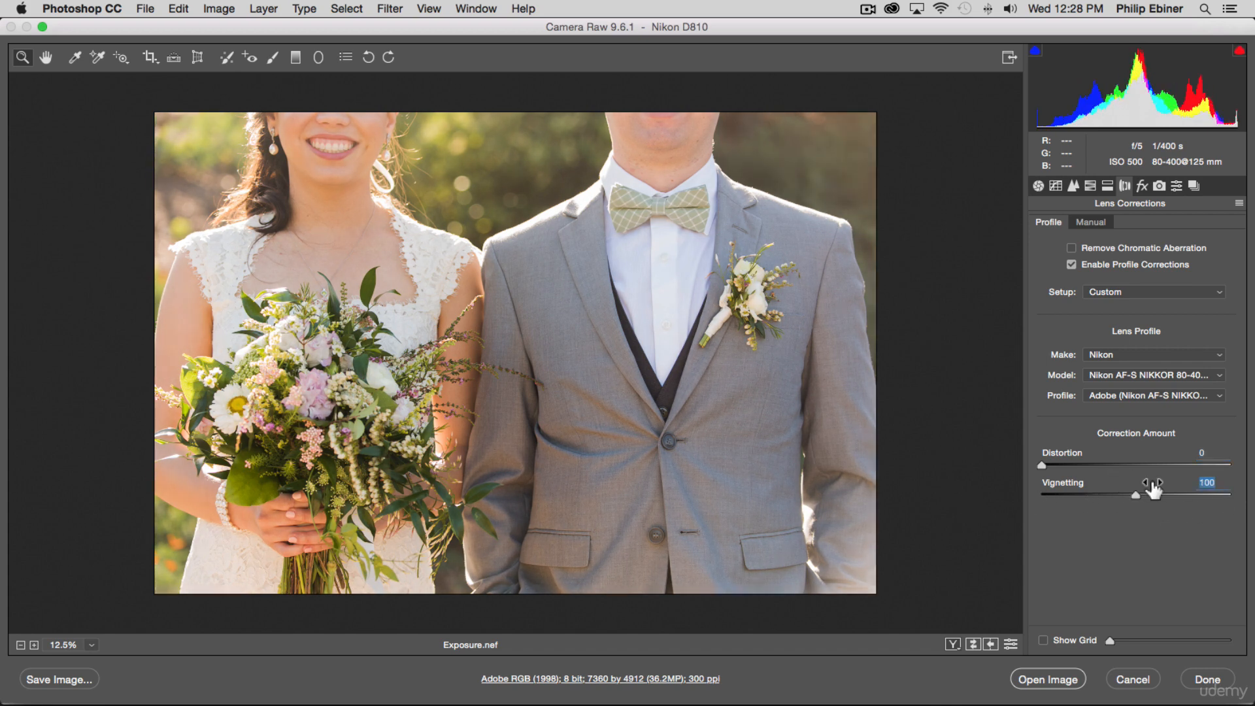
pyautogui.doubleClick(1042, 464)
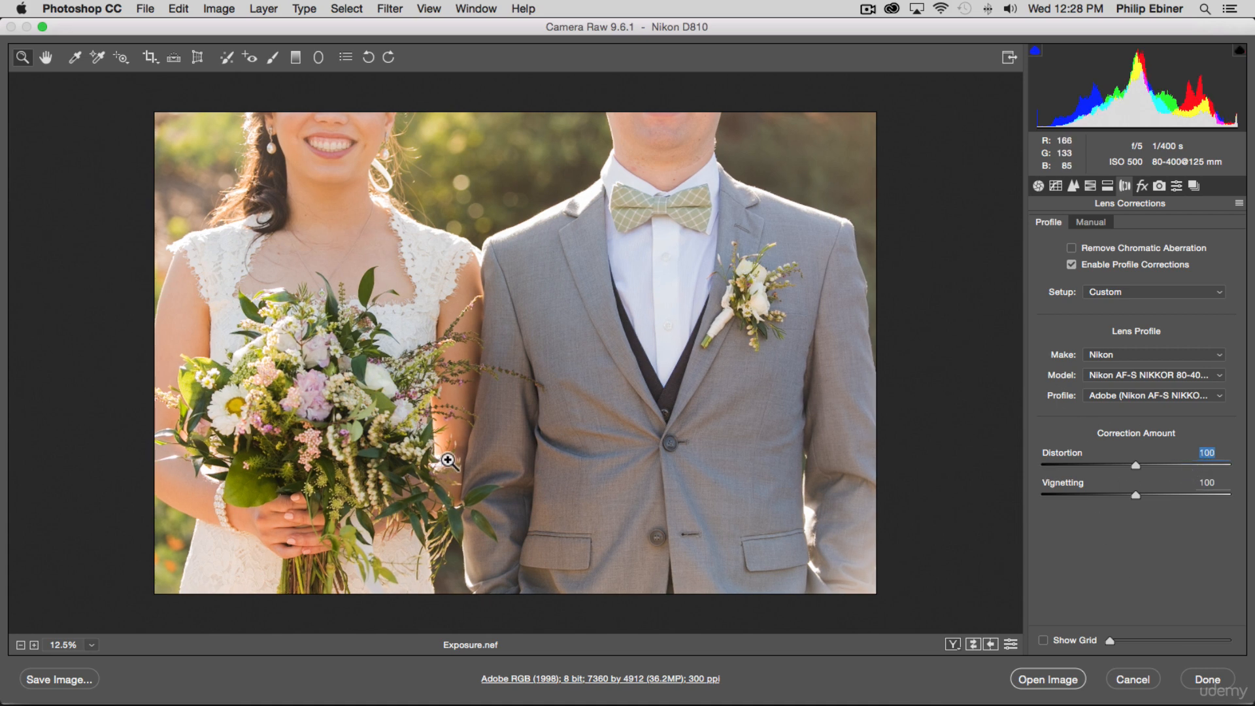
# Try a grain effect with amount 100 and a larger grain size, and return the amount to 0
pyautogui.click(1140, 186)
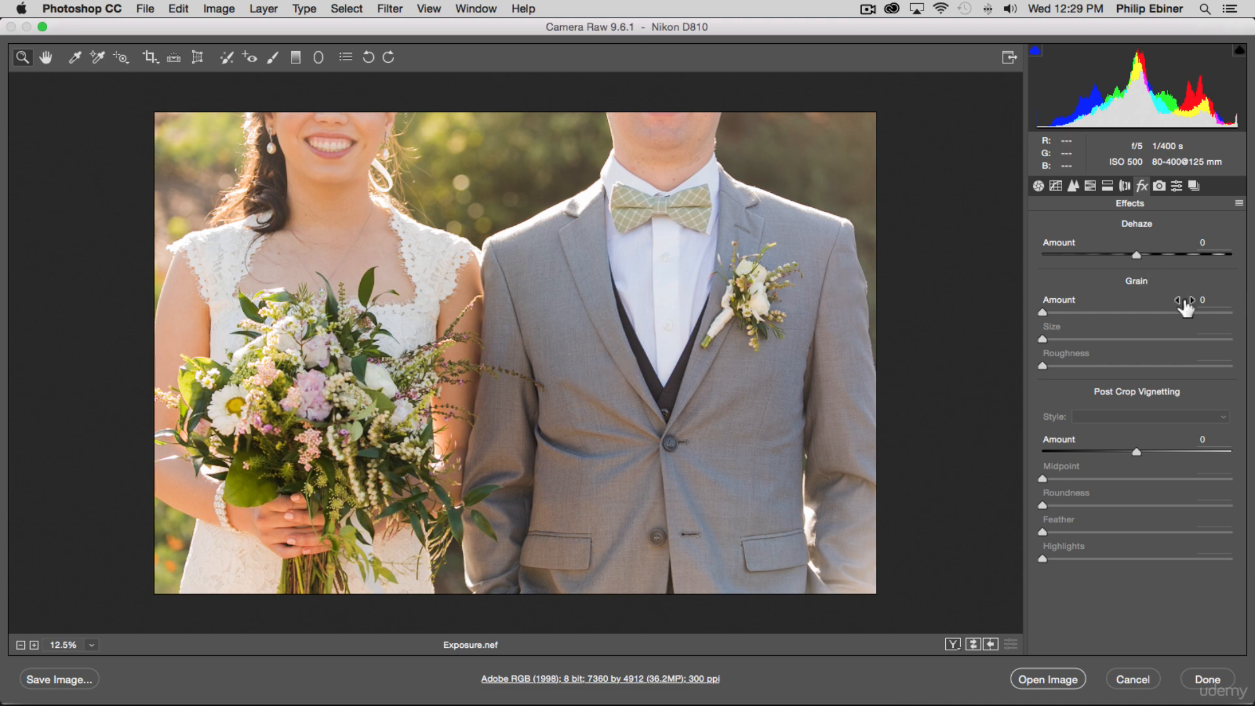
pyautogui.moveTo(1043, 311); pyautogui.dragTo(1235, 316)
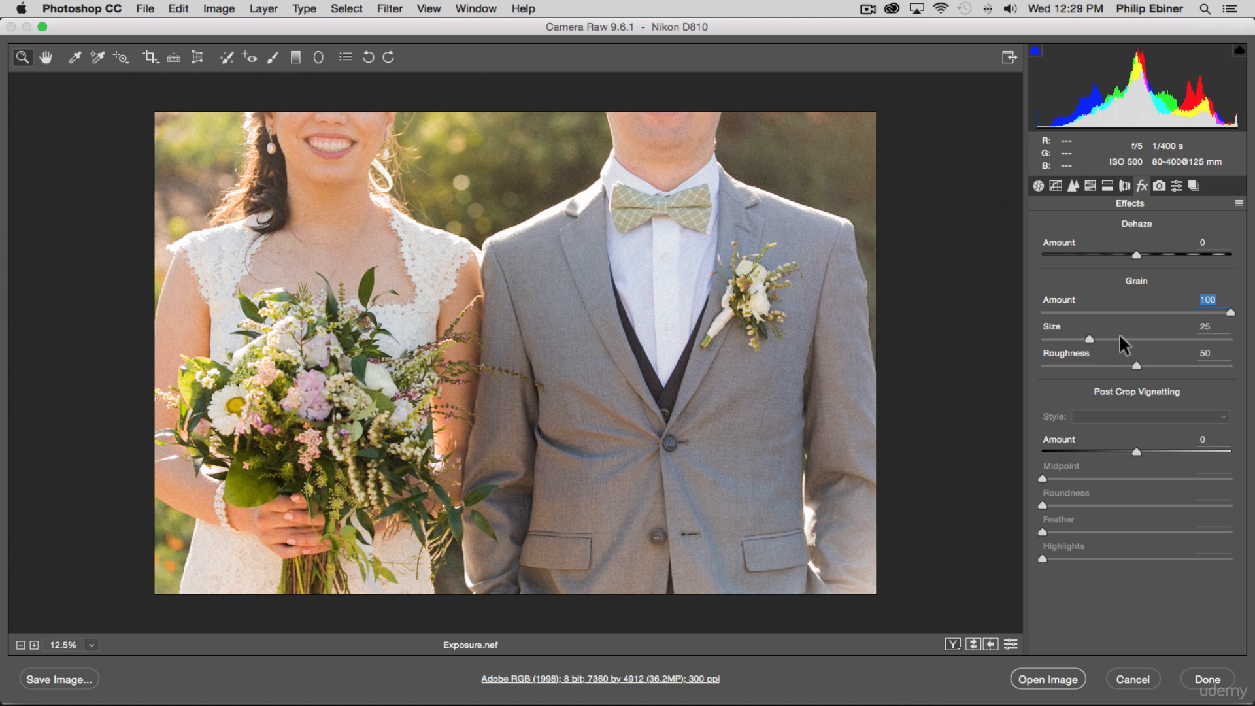
pyautogui.moveTo(1088, 338); pyautogui.dragTo(1153, 336)
pyautogui.moveTo(1220, 310); pyautogui.dragTo(1011, 314)
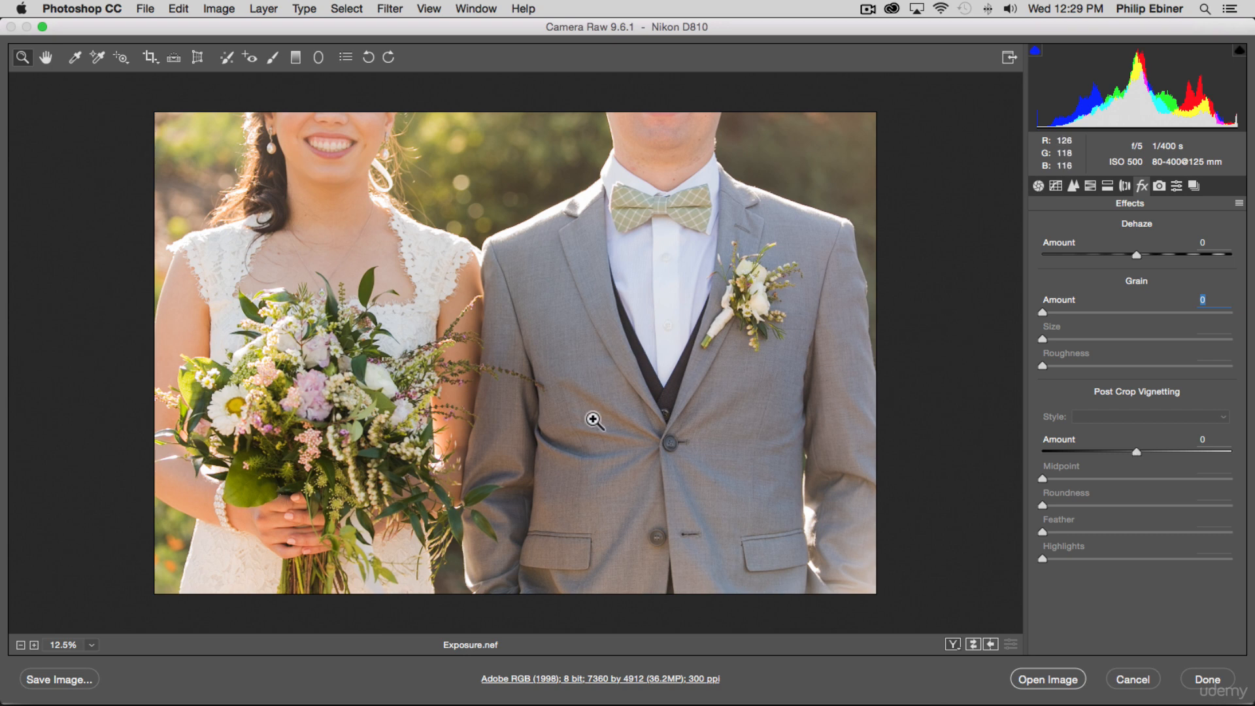
# Set the post-crop vignetting amount to -100 and zoom in on the couple's shoulders
pyautogui.click(1137, 451)
pyautogui.moveTo(1138, 451); pyautogui.dragTo(1008, 447)
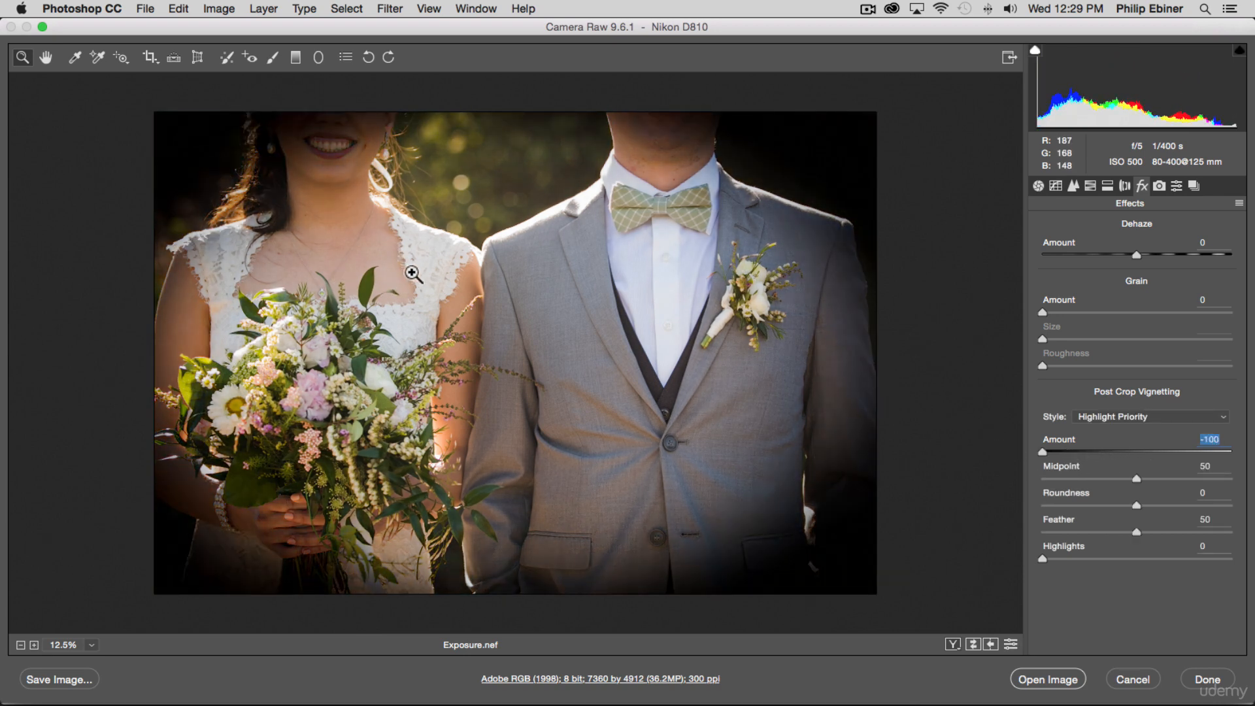
pyautogui.click(507, 302)
pyautogui.click(527, 322)
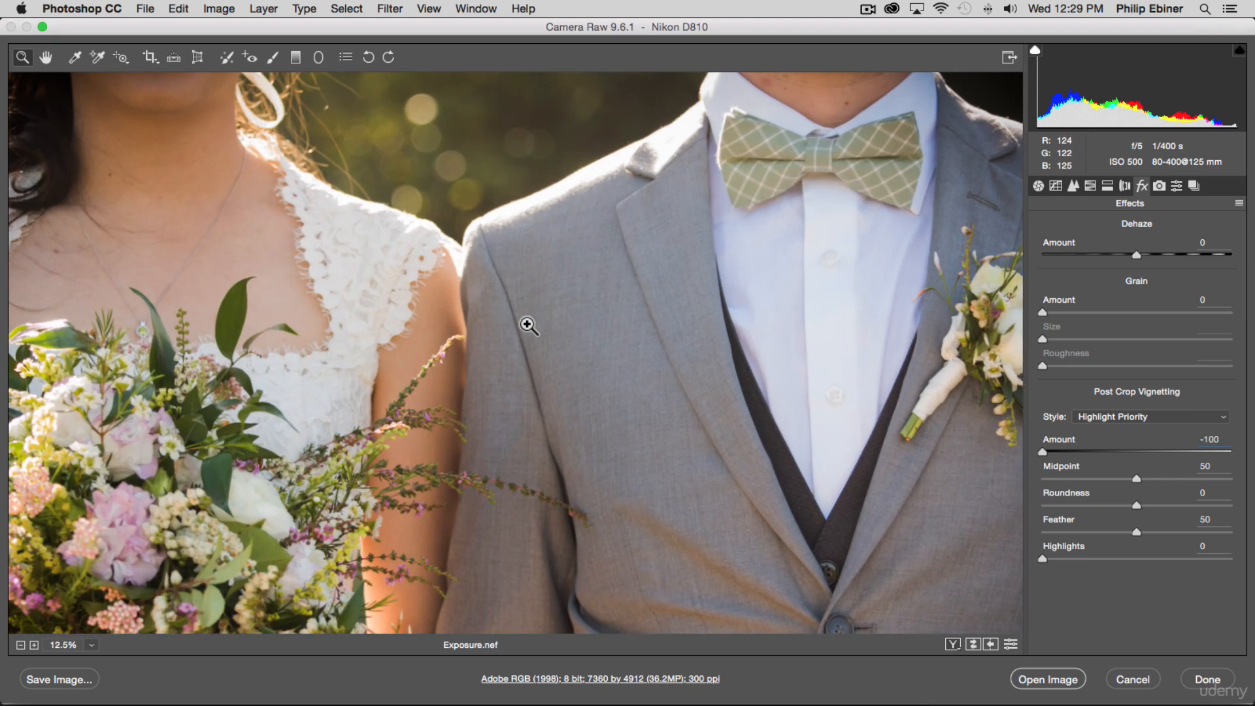
# Return to the full-photo view and try the post-crop vignetting with midpoint 100 at amounts of -31 and -100
pyautogui.click(516, 333)
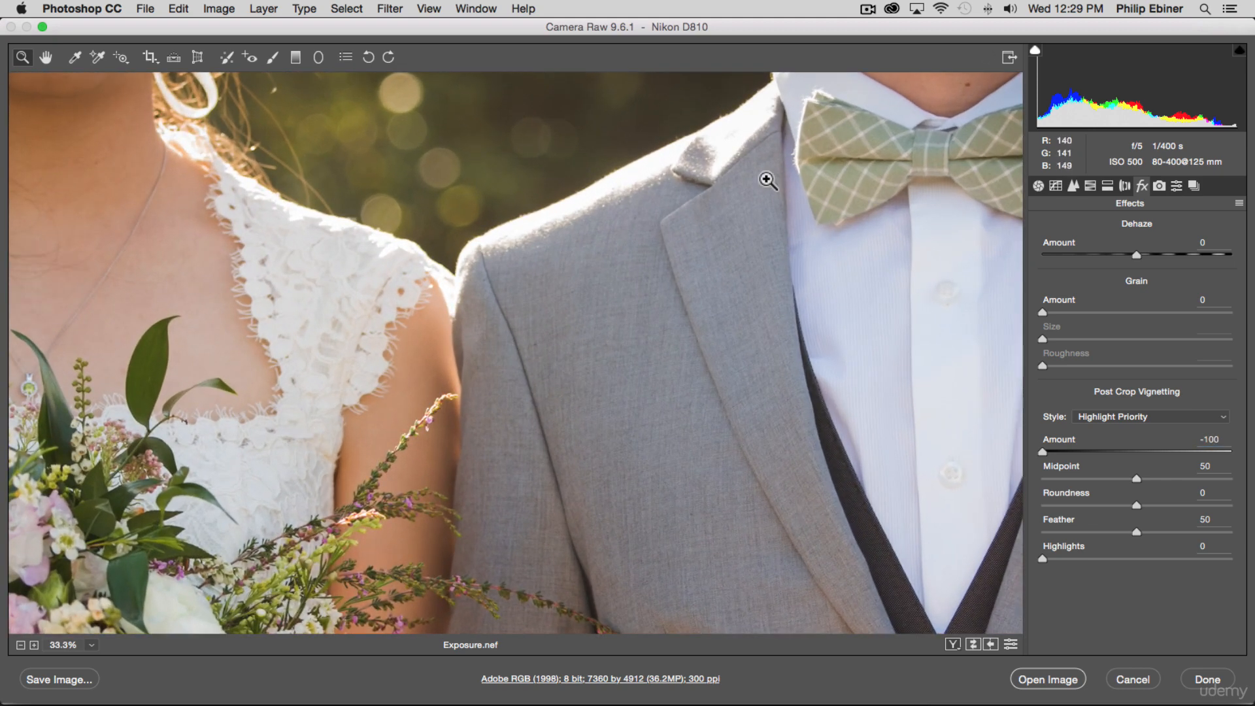
pyautogui.keyDown('alt'); pyautogui.click(684, 465); pyautogui.keyUp('alt')
pyautogui.keyDown('alt'); pyautogui.click(683, 465); pyautogui.keyUp('alt')
pyautogui.keyDown('alt'); pyautogui.click(685, 465); pyautogui.keyUp('alt')
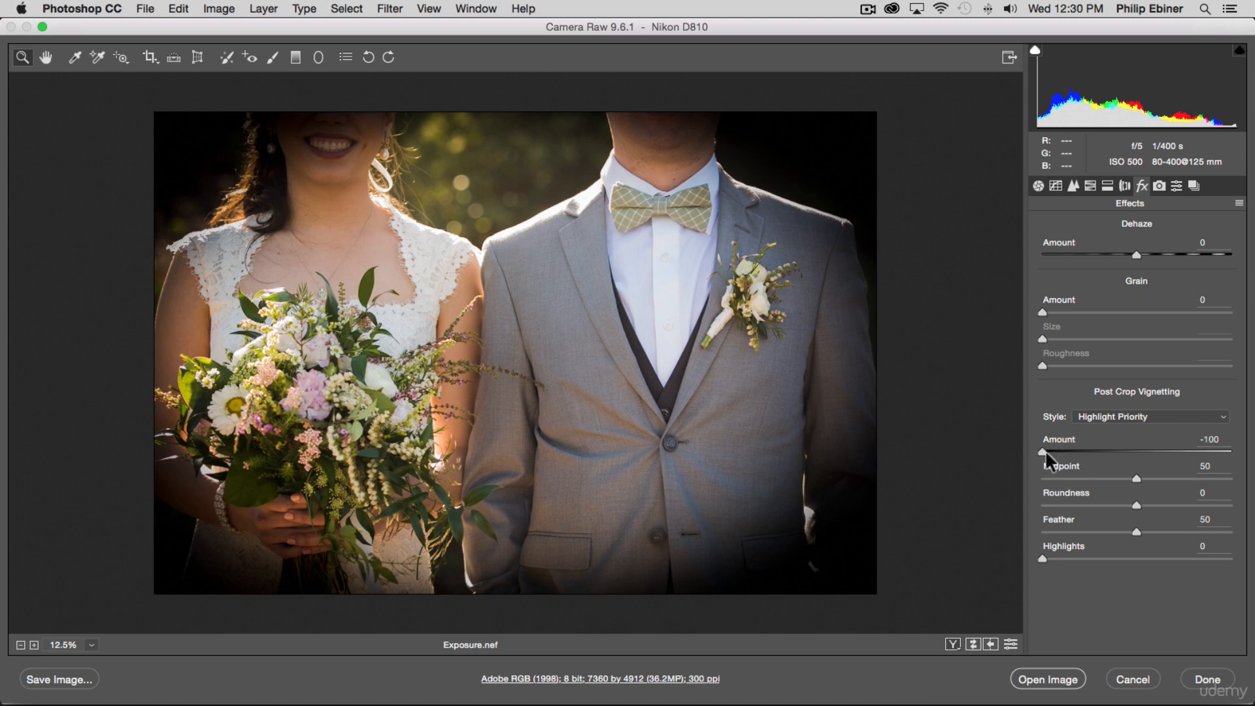
pyautogui.moveTo(1042, 450); pyautogui.dragTo(1249, 479)
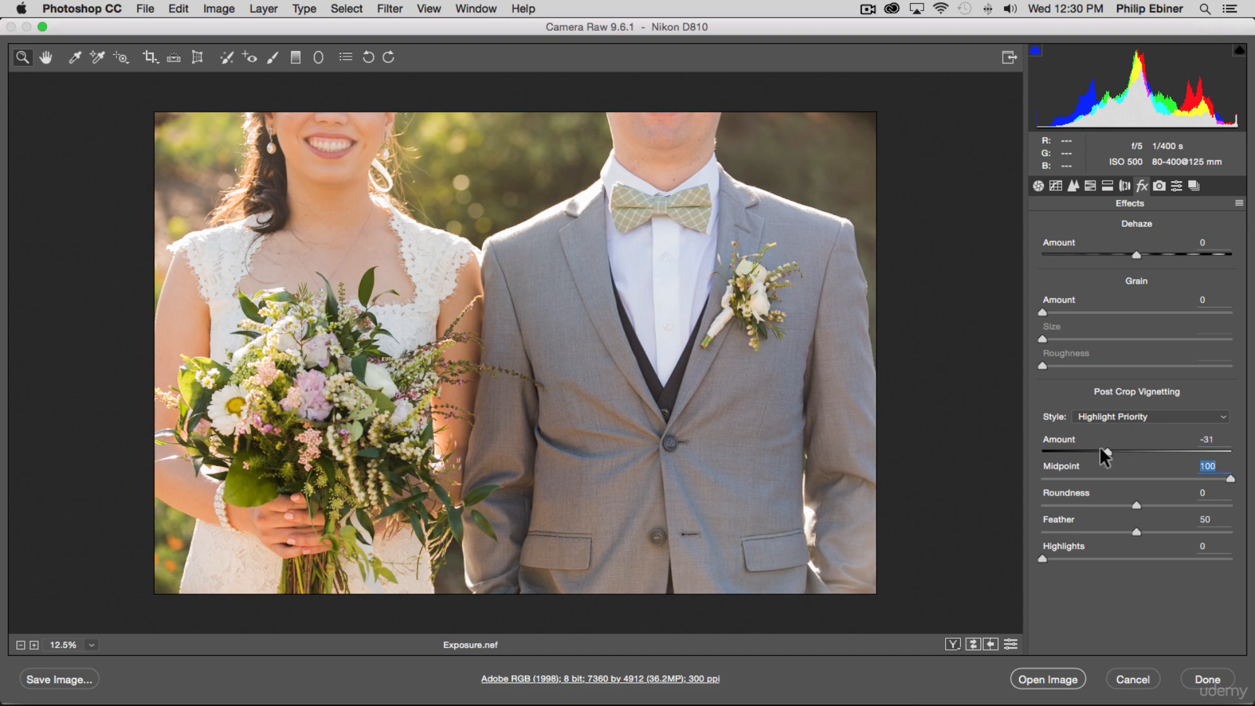
pyautogui.moveTo(1105, 450); pyautogui.dragTo(979, 450)
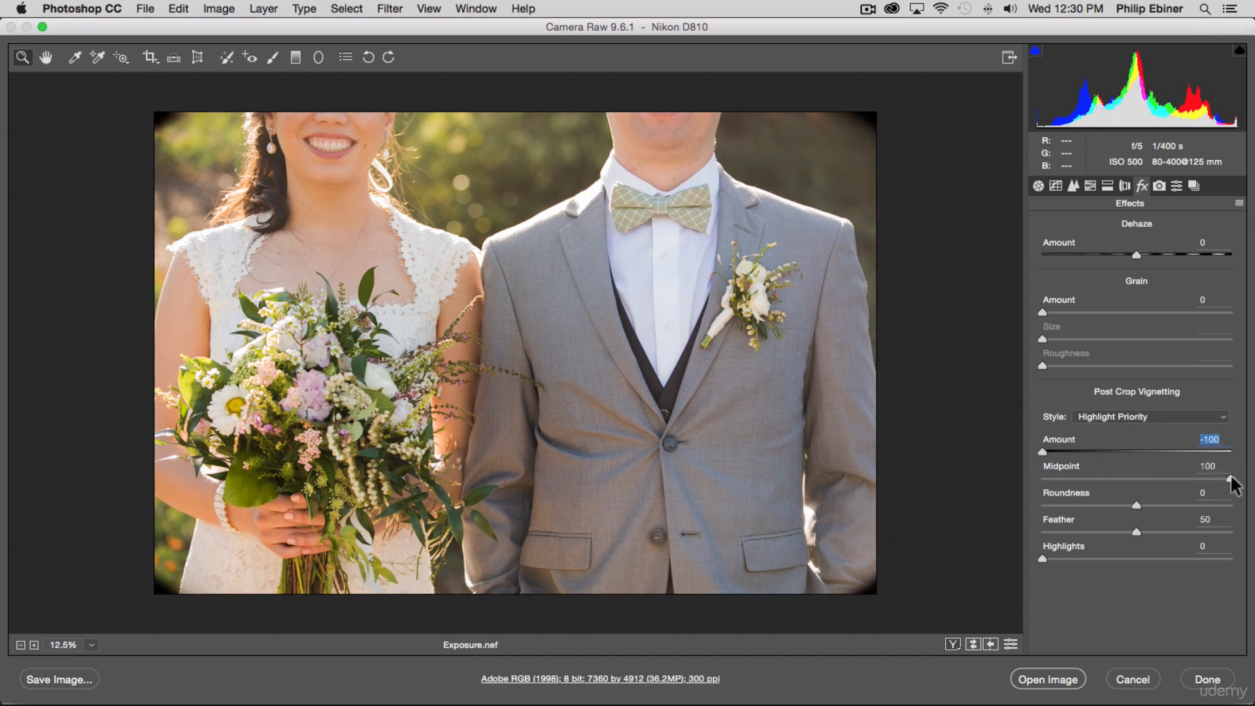
# Try the vignette with roundness -100 and midpoints of 57 and 0, and compare feather values of 0 and 100
pyautogui.moveTo(1232, 479); pyautogui.dragTo(933, 504)
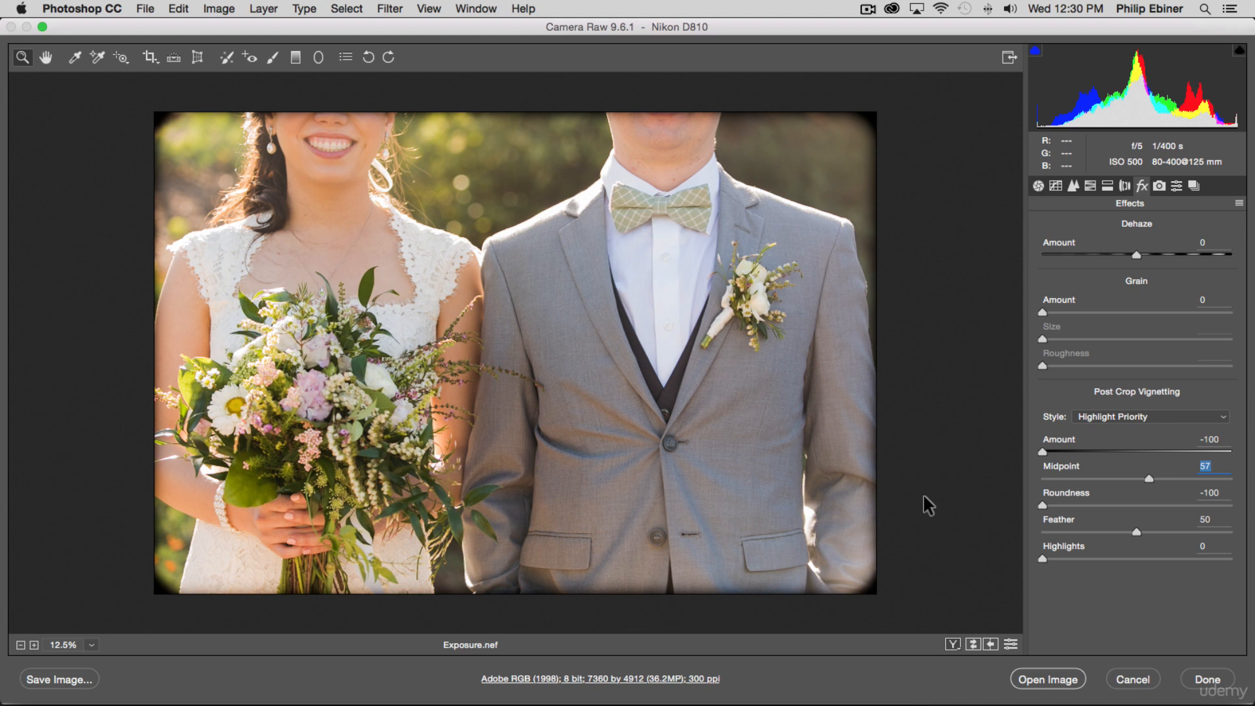
pyautogui.moveTo(1147, 476); pyautogui.dragTo(1046, 479)
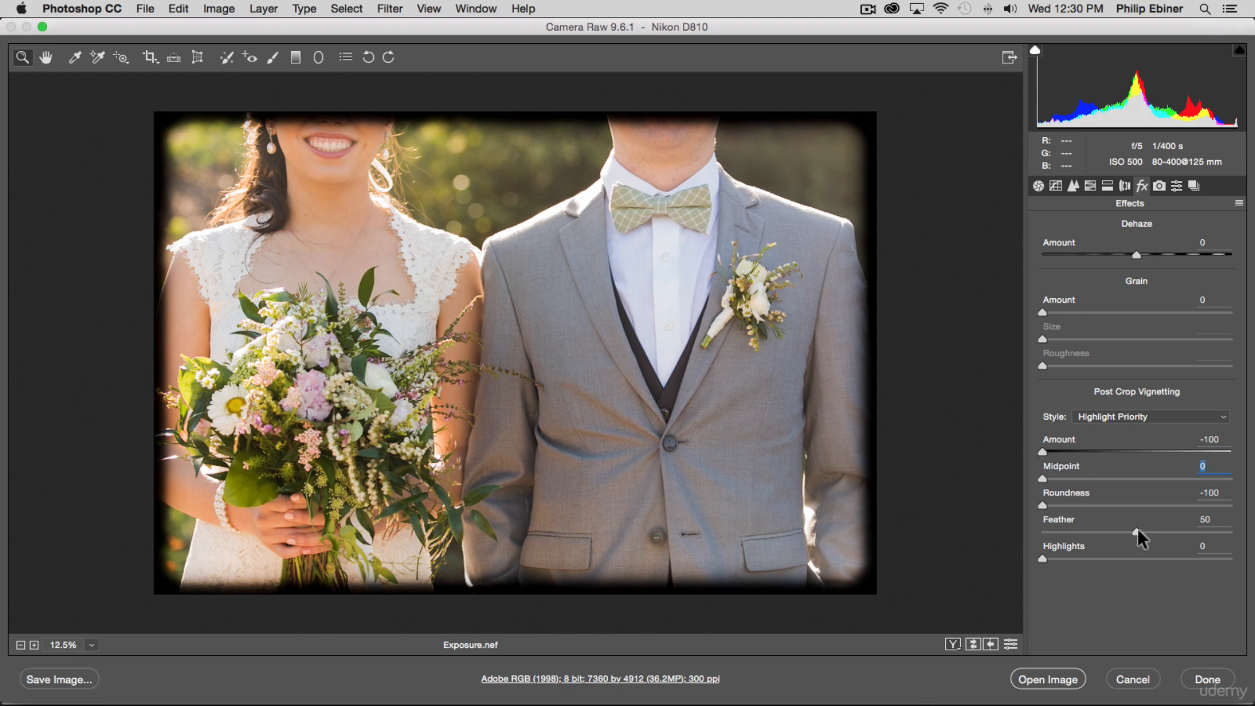
pyautogui.moveTo(1136, 532); pyautogui.dragTo(1042, 548)
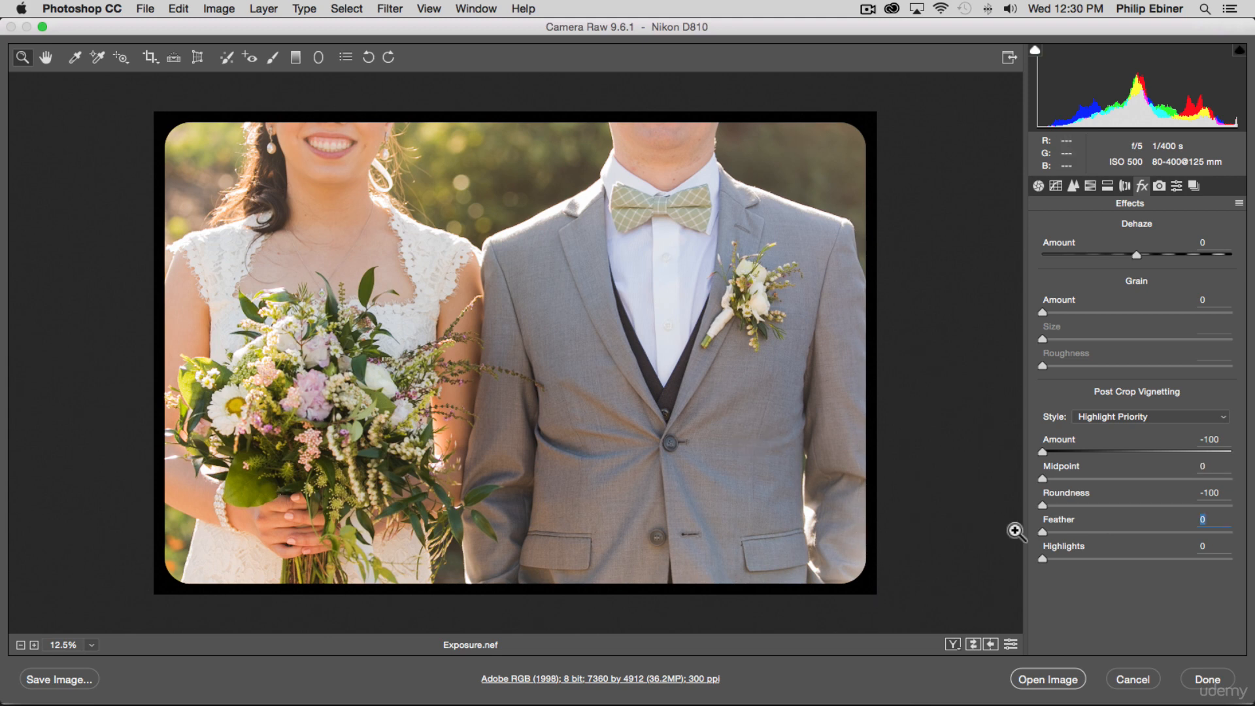
pyautogui.moveTo(1045, 528); pyautogui.dragTo(1248, 544)
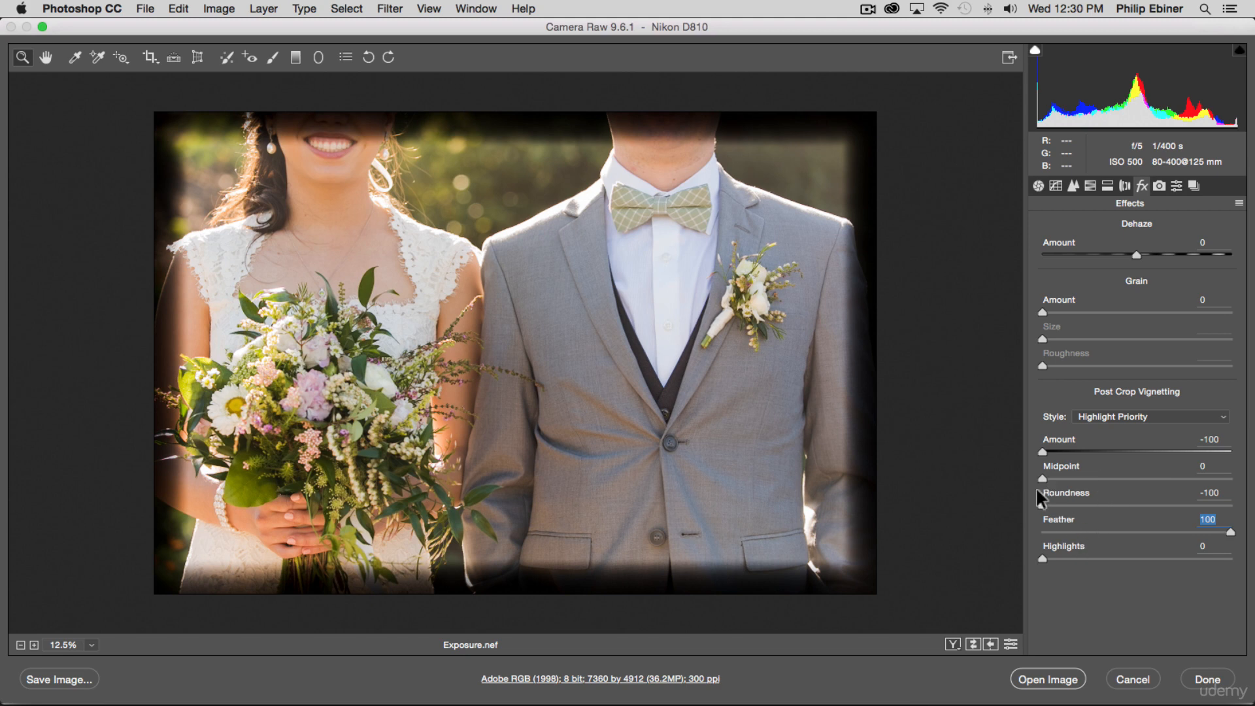
# Set the post-crop vignetting midpoint to 62, the roundness to -41 and the feather to 62
pyautogui.moveTo(1043, 505); pyautogui.dragTo(1159, 475)
pyautogui.moveTo(1059, 506); pyautogui.dragTo(1093, 498)
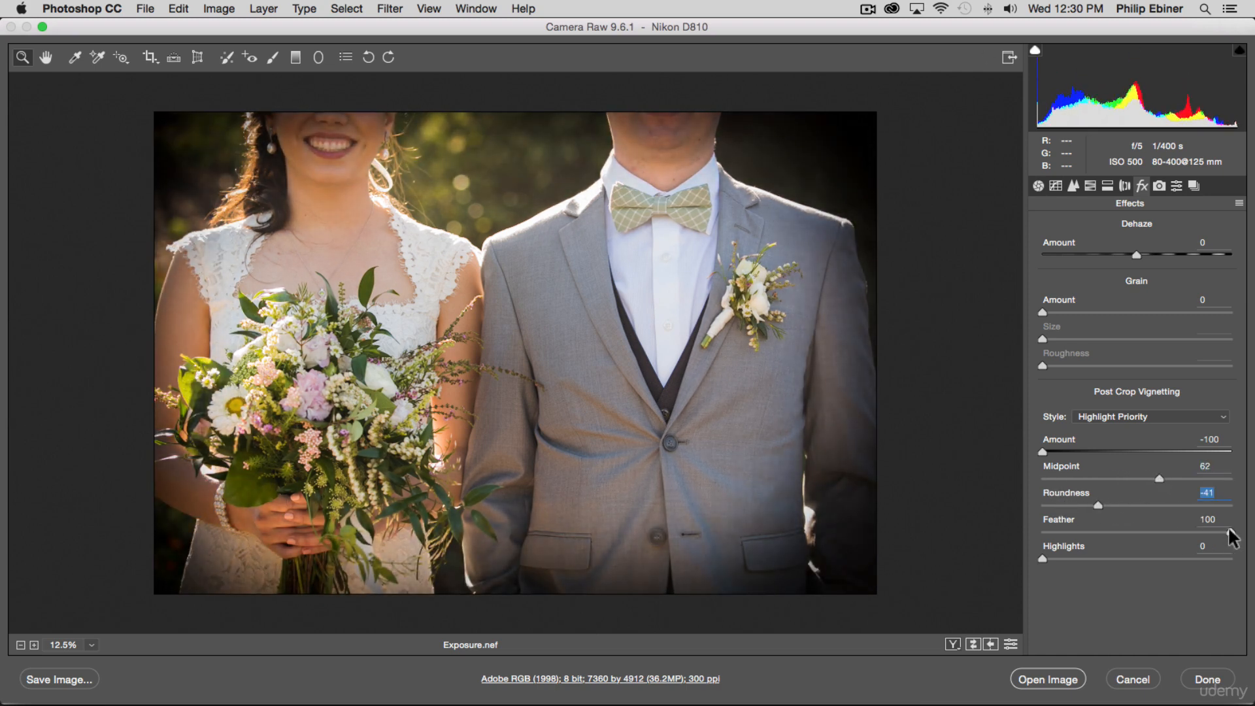
pyautogui.moveTo(1229, 532); pyautogui.dragTo(1159, 531)
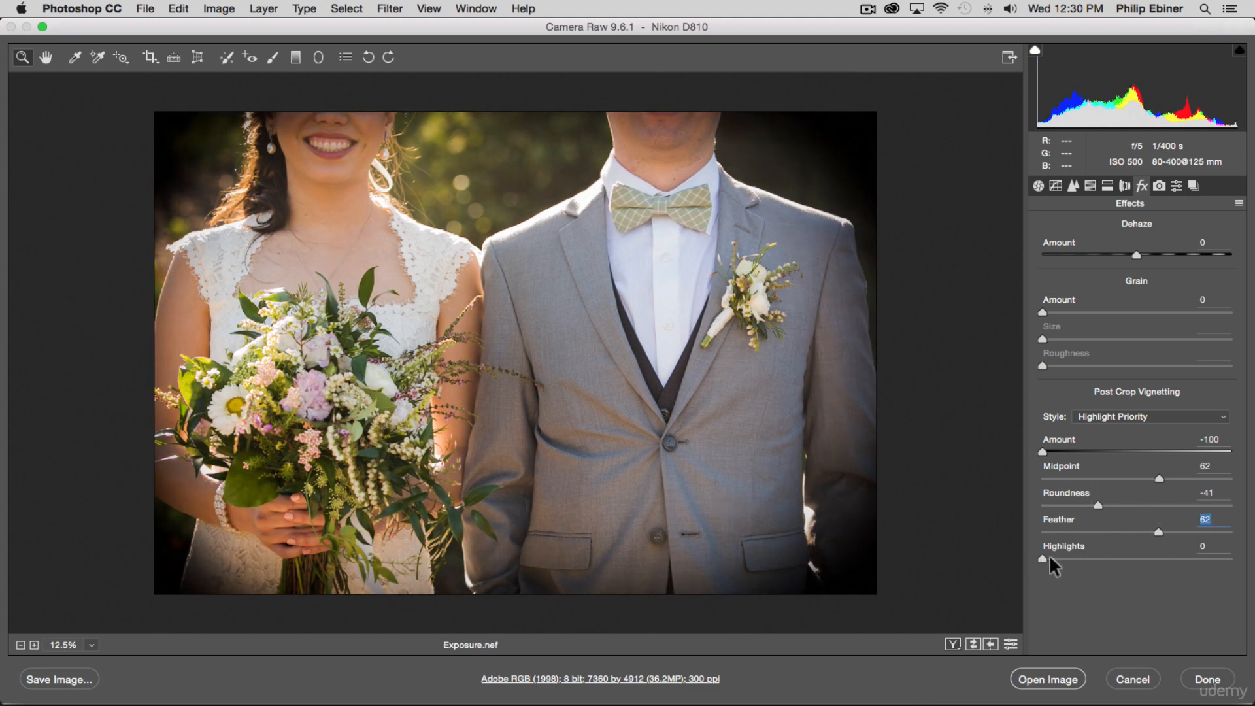
# Try vignette highlights at 100 and 62, soften the vignetting amount to -45, and set the highlights to 35
pyautogui.moveTo(1049, 557); pyautogui.dragTo(817, 544)
pyautogui.moveTo(1057, 561); pyautogui.dragTo(1228, 559)
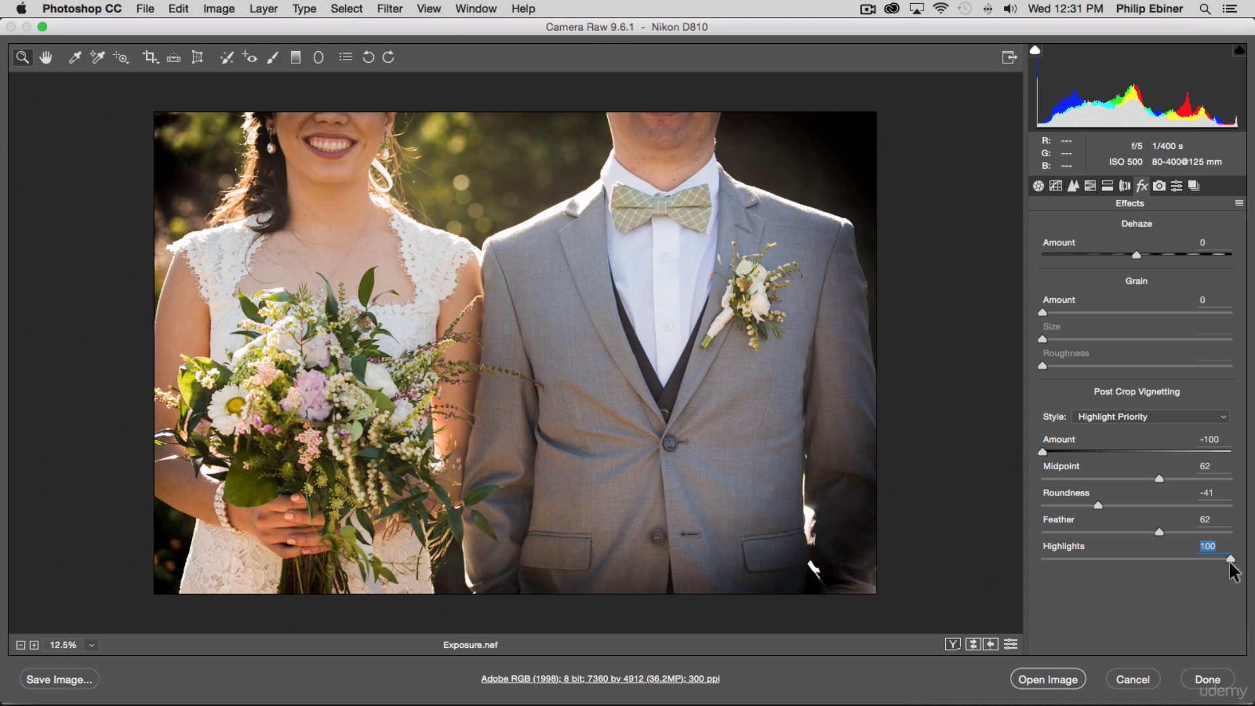
pyautogui.moveTo(1206, 559); pyautogui.dragTo(1159, 559)
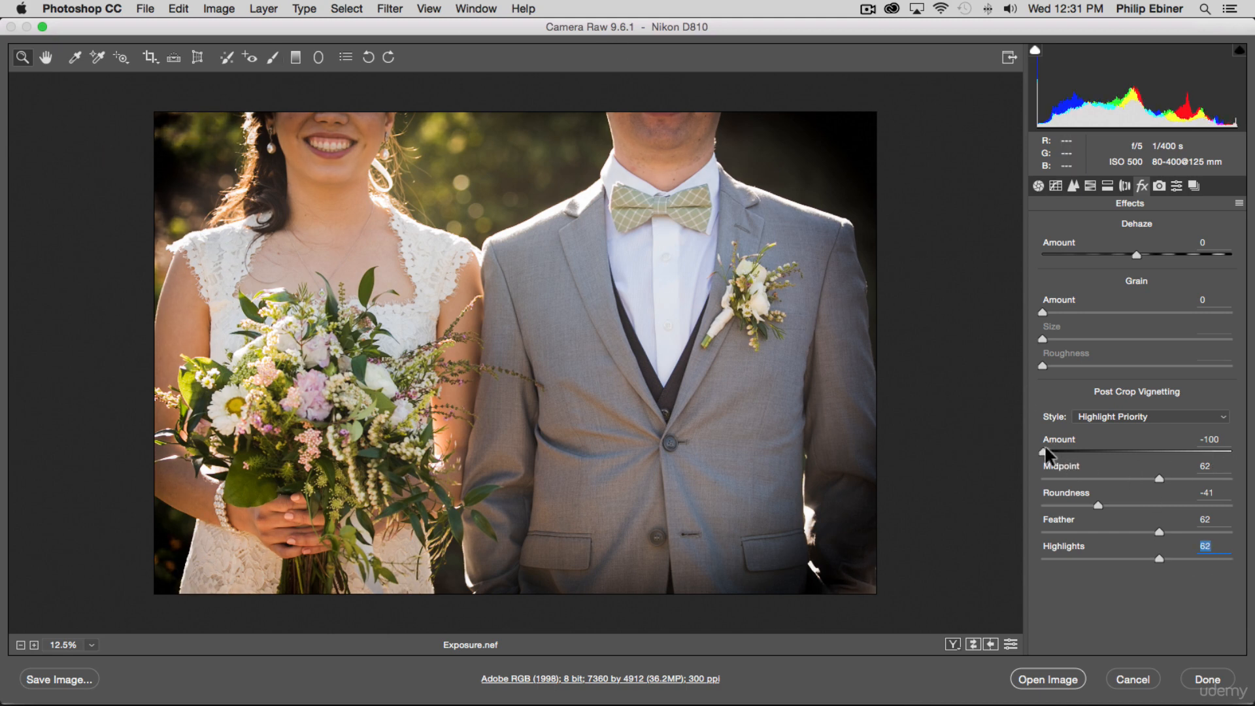
pyautogui.moveTo(1045, 449); pyautogui.dragTo(1093, 450)
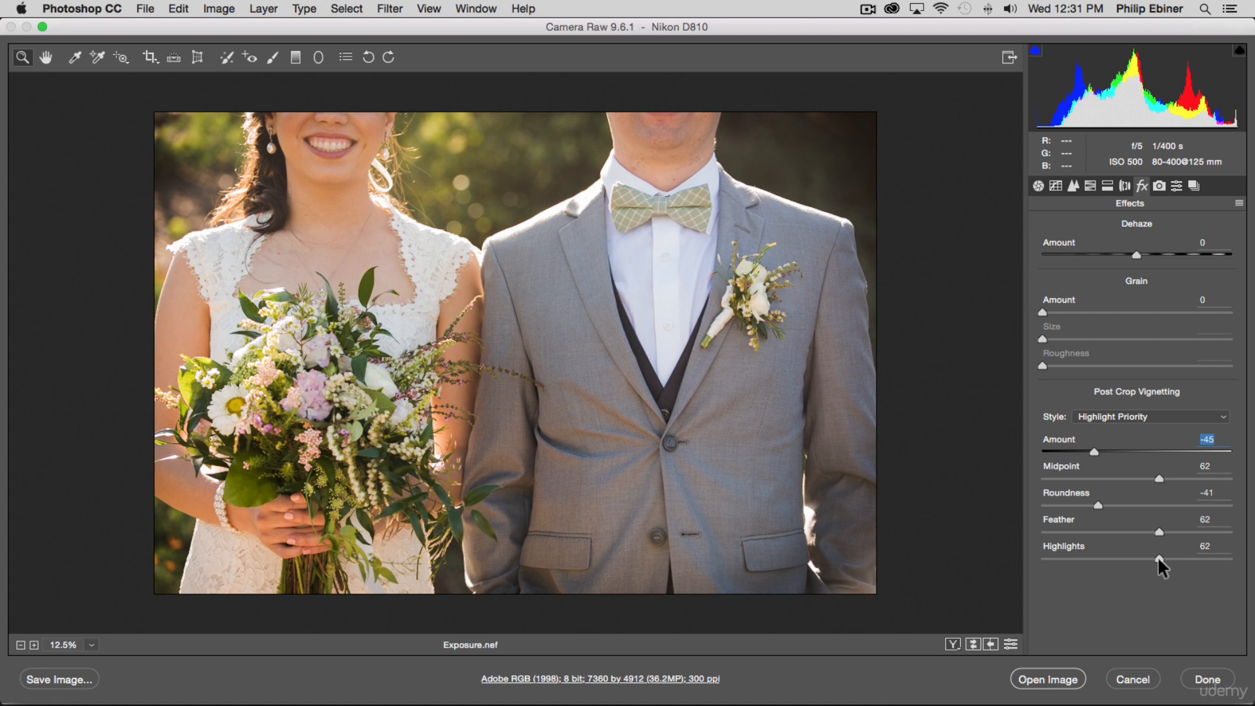
pyautogui.moveTo(1157, 556); pyautogui.dragTo(1106, 558)
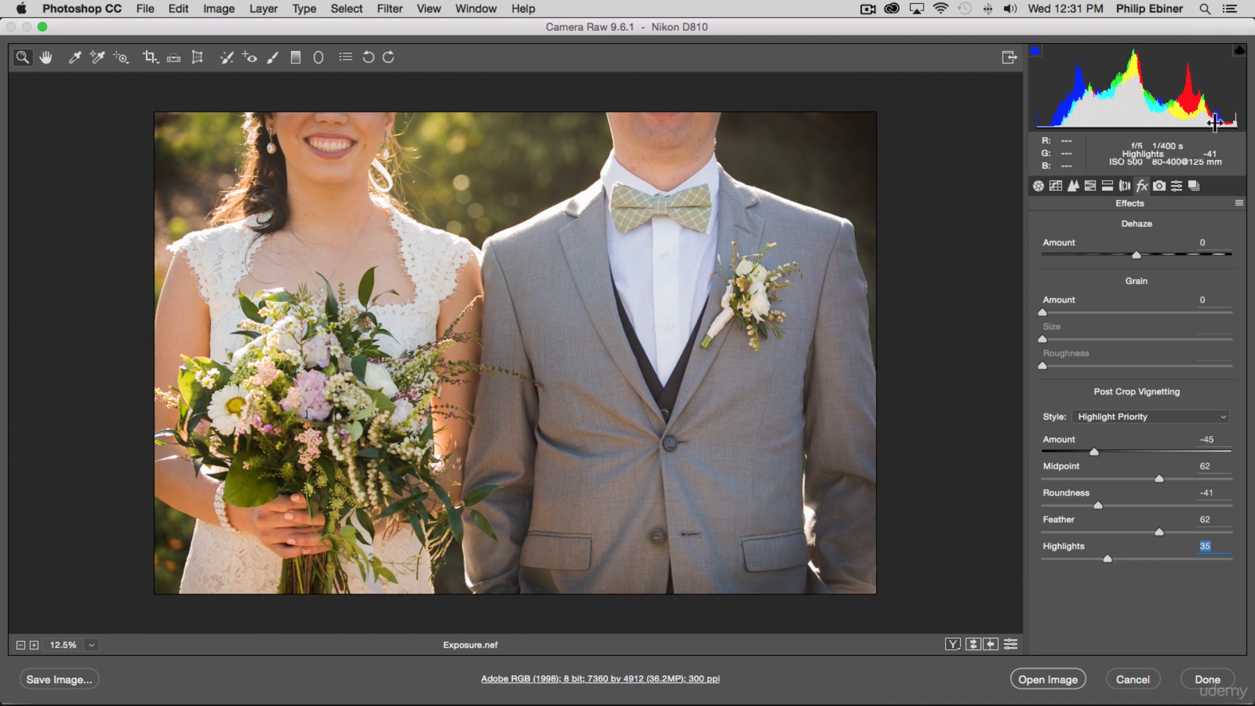
# View the Camera Calibration settings and the settings a new preset can include, leaving without creating one
pyautogui.click(1159, 186)
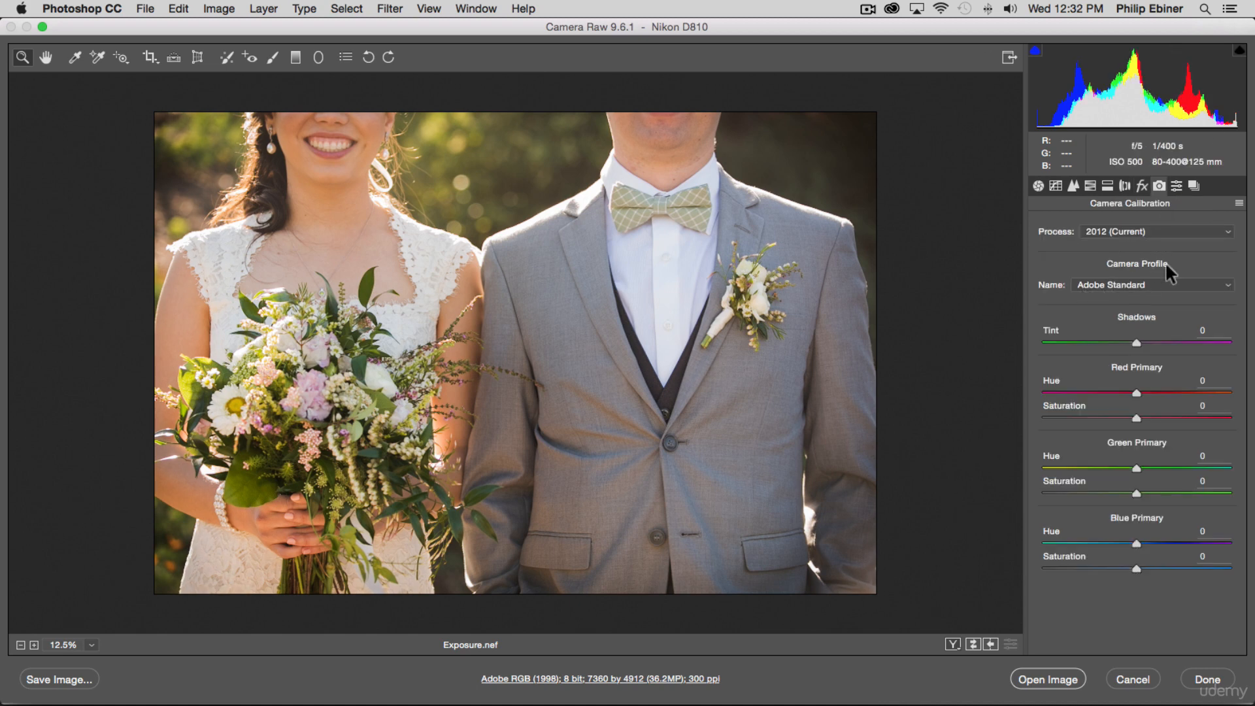
pyautogui.click(1176, 183)
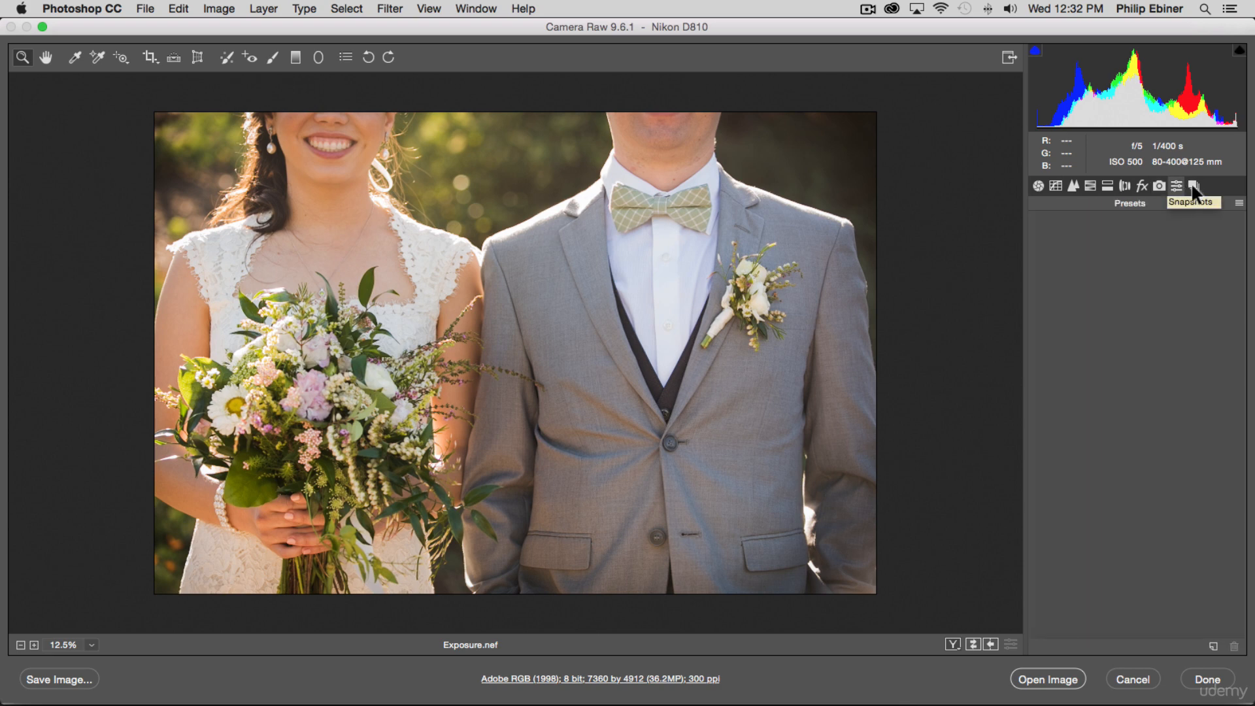
pyautogui.click(1211, 645)
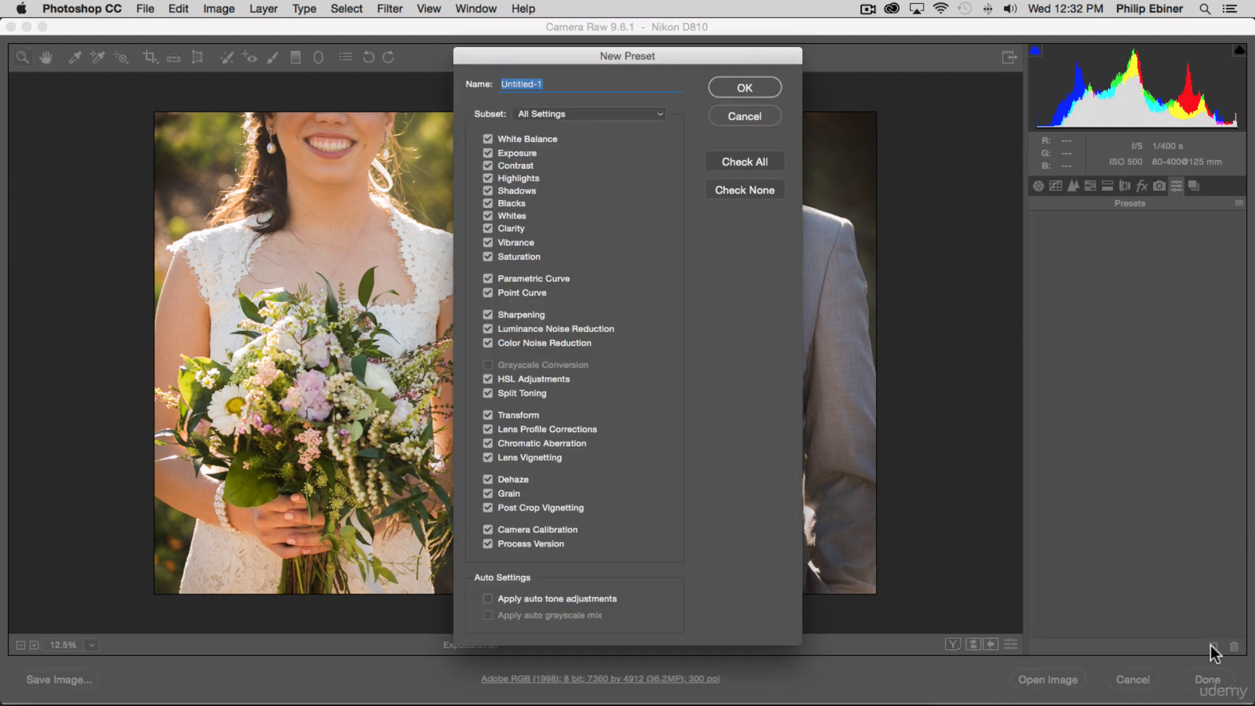
pyautogui.click(745, 116)
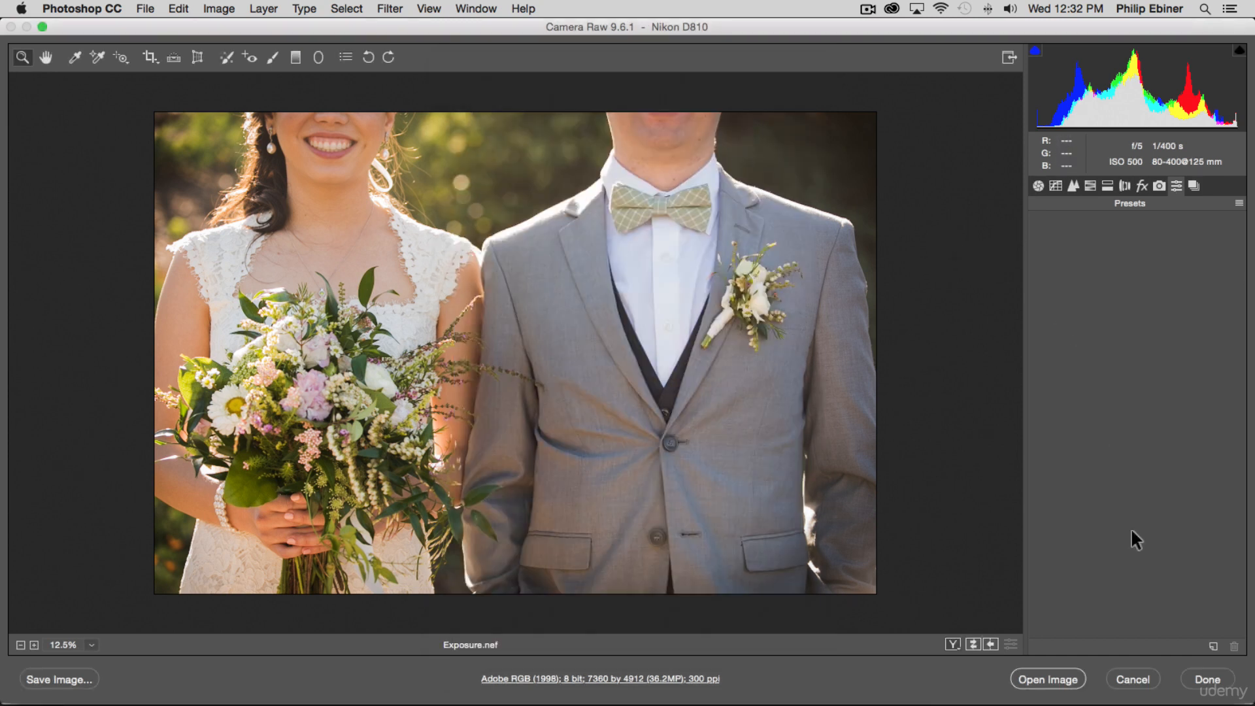
# Save a preset named Preset 1 with the basic tone and color settings, excluding curves, HSL, split toning, transform, lens, effects and calibration settings
pyautogui.click(1213, 646)
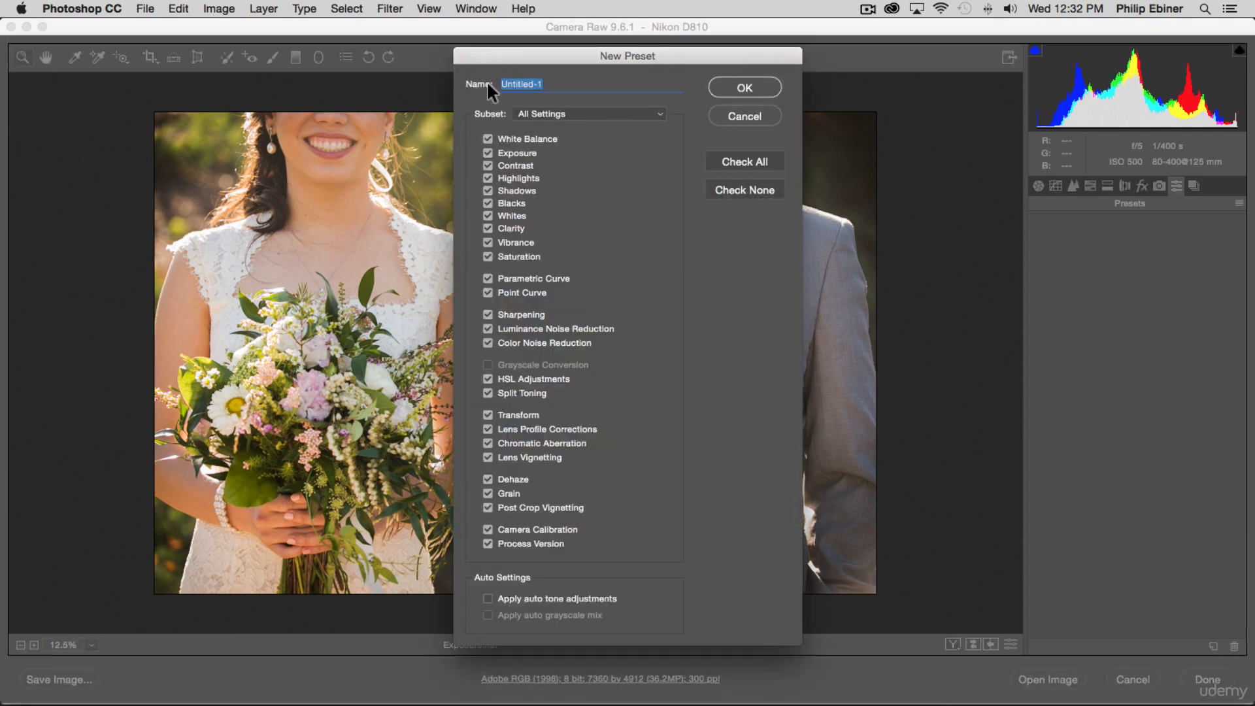
pyautogui.write('Preset 1')
pyautogui.click(487, 380)
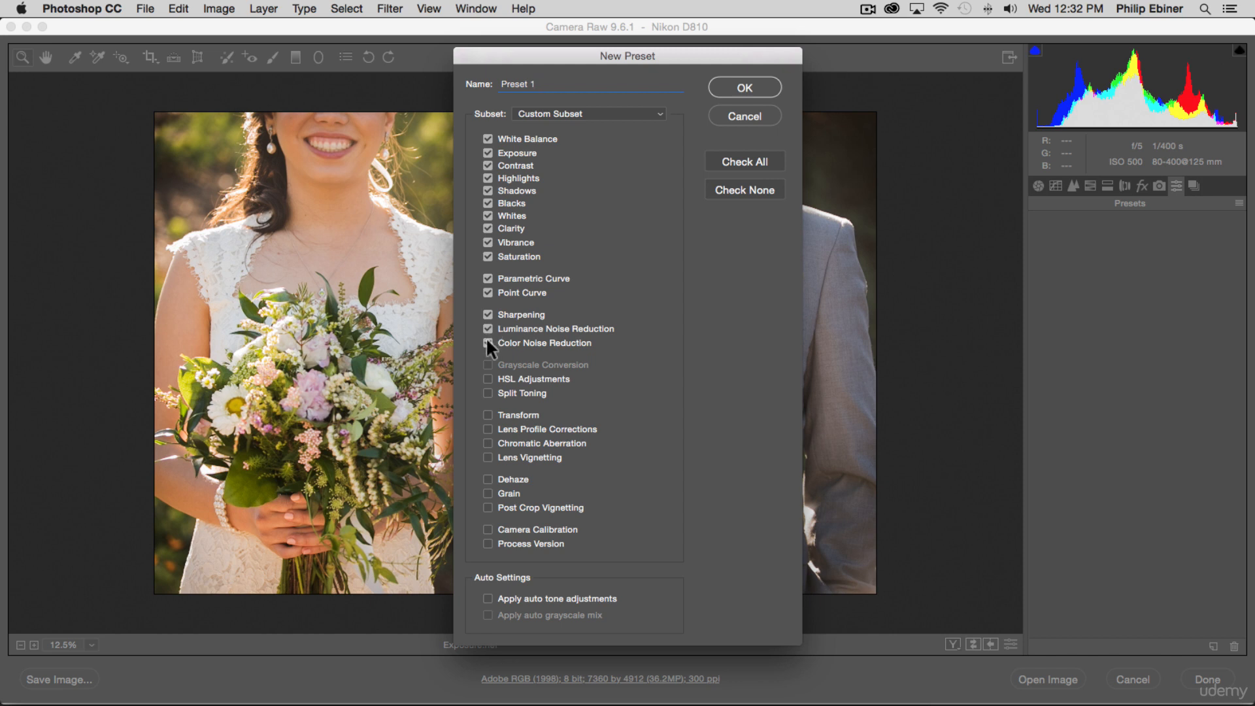
pyautogui.click(488, 293)
pyautogui.click(487, 278)
pyautogui.click(748, 85)
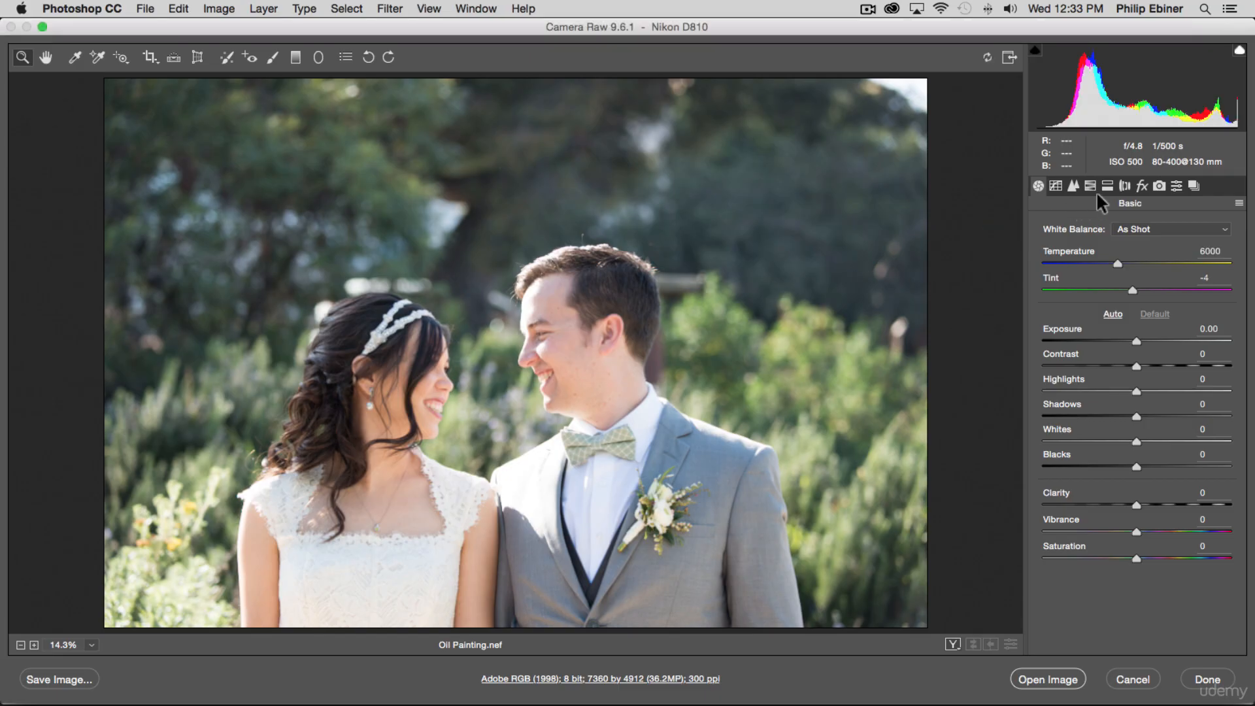
# Apply the saved Preset 1 to the photo Oil Painting.nef
pyautogui.click(1177, 184)
pyautogui.click(1052, 218)
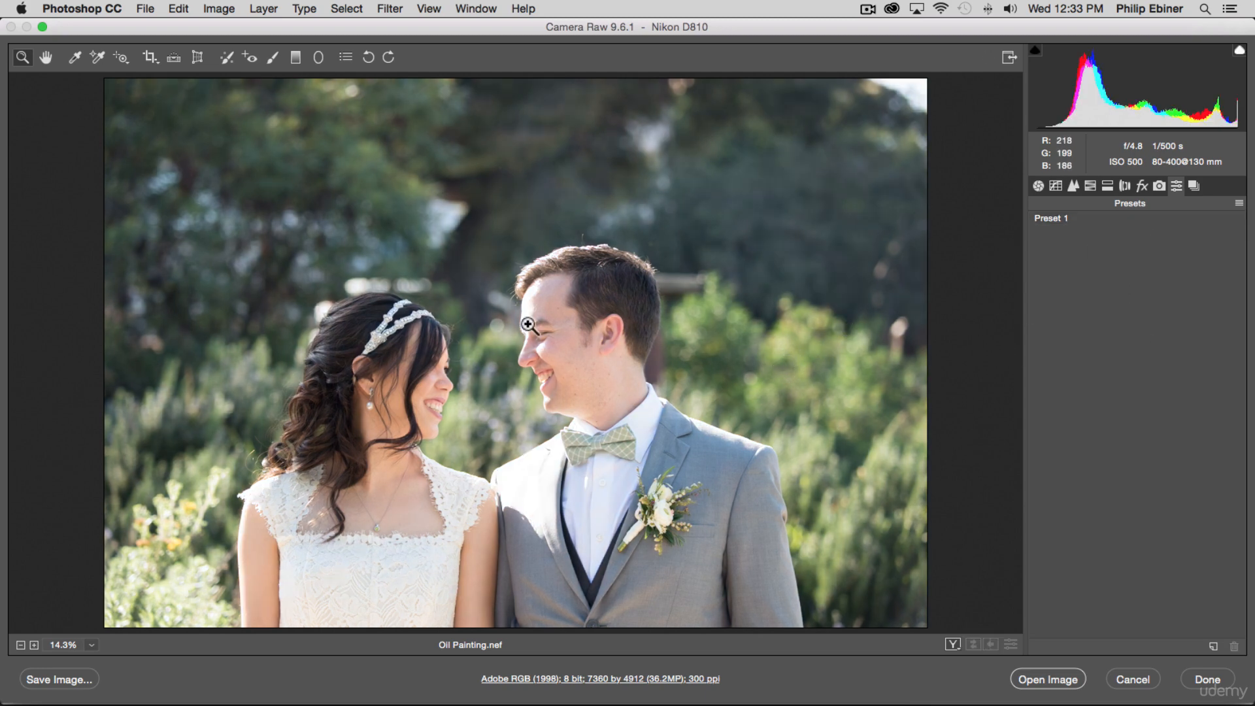
pyautogui.click(1060, 219)
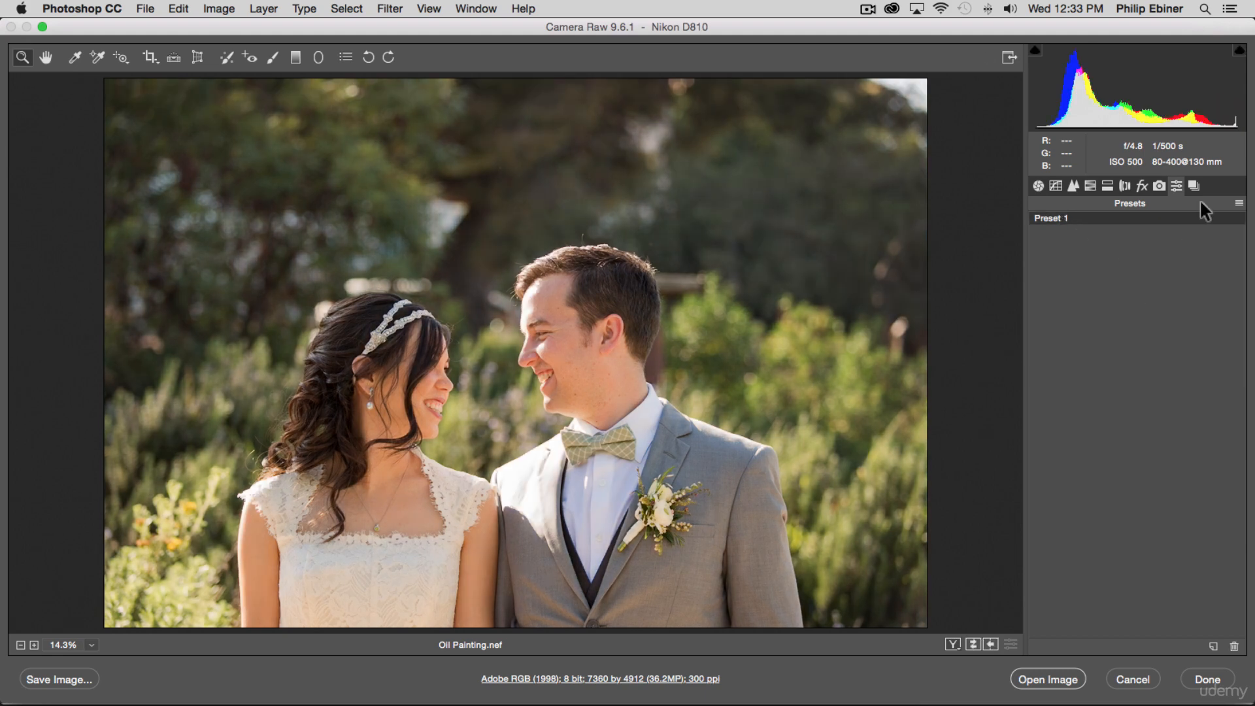